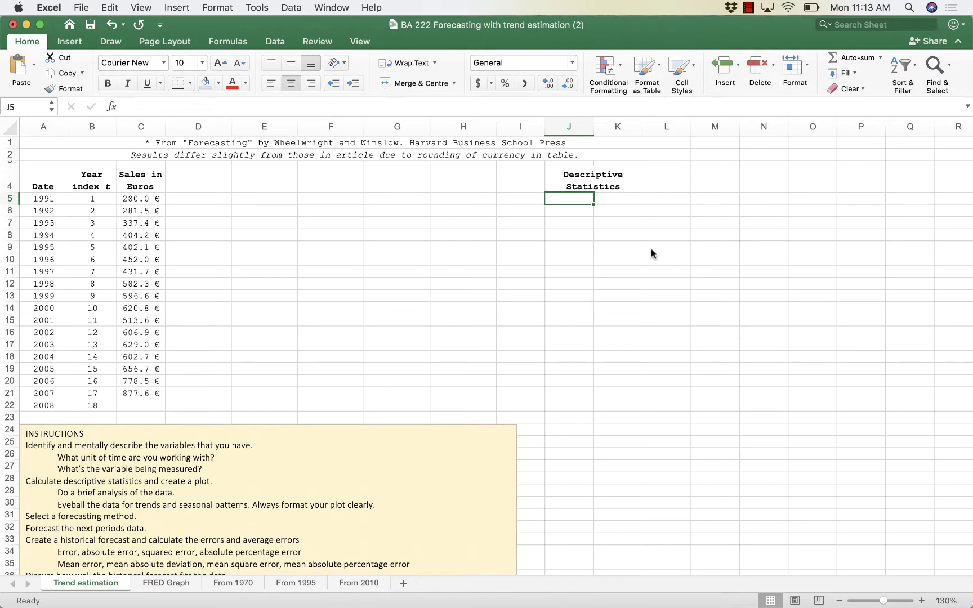
# - Review the title's source citation, the sales figures' average and sum, and the instructions text
pyautogui.click(331, 139)
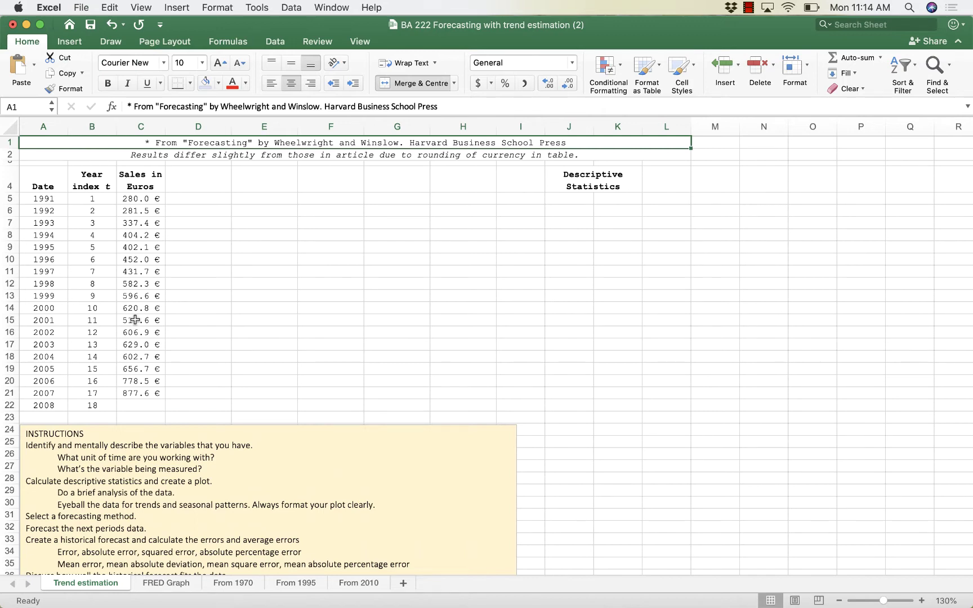
pyautogui.moveTo(136, 197); pyautogui.dragTo(135, 389)
pyautogui.click(350, 310)
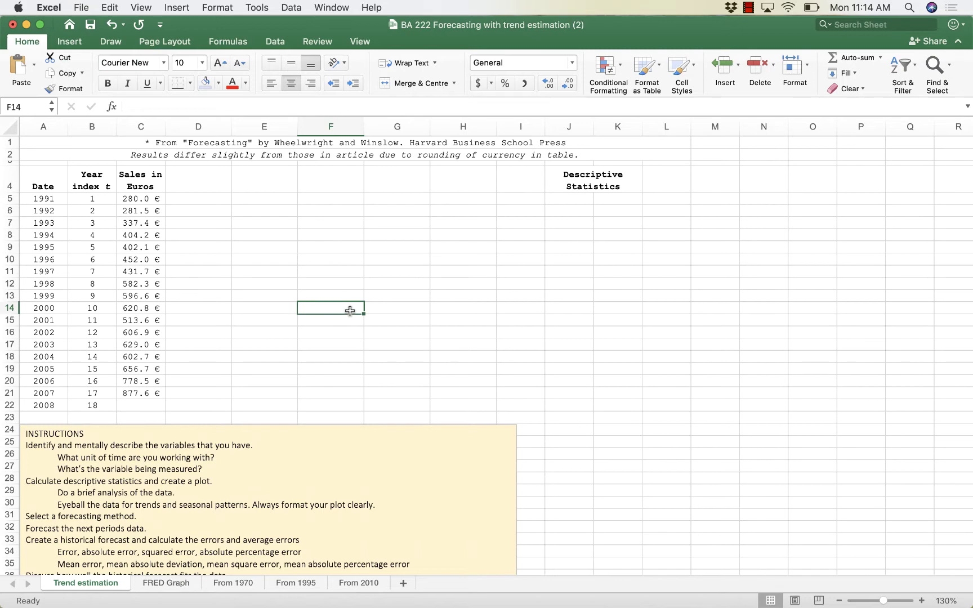
pyautogui.moveTo(25, 433); pyautogui.dragTo(210, 530)
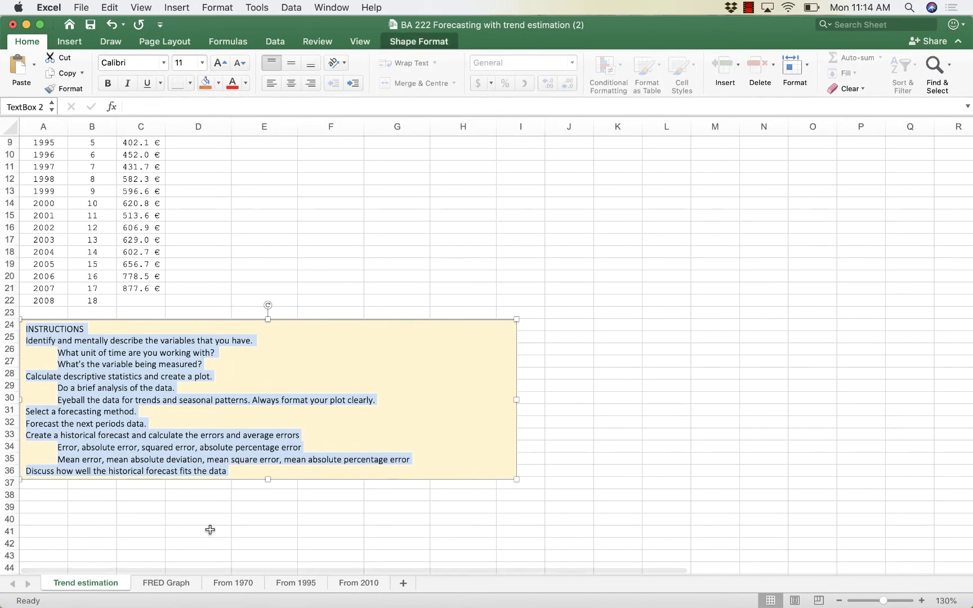
pyautogui.click(210, 530)
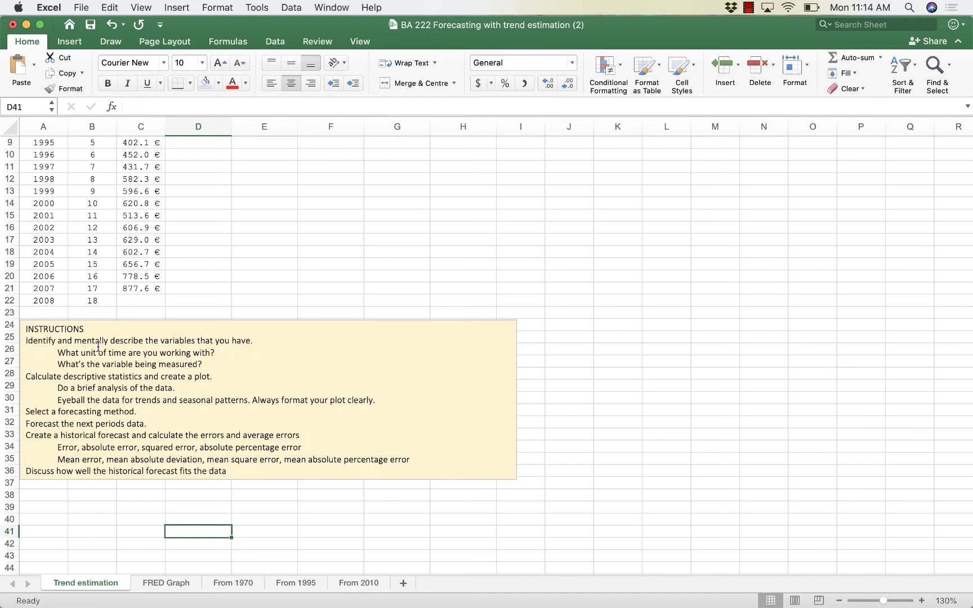
# - Highlight and read the two questions about the variables in the instructions box
pyautogui.click(222, 363)
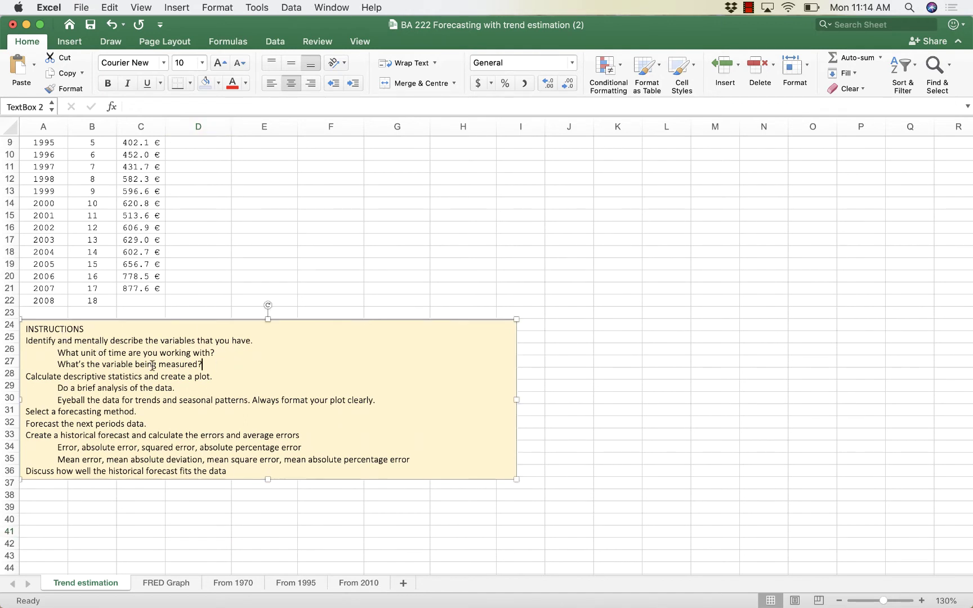
pyautogui.moveTo(222, 363); pyautogui.dragTo(18, 341)
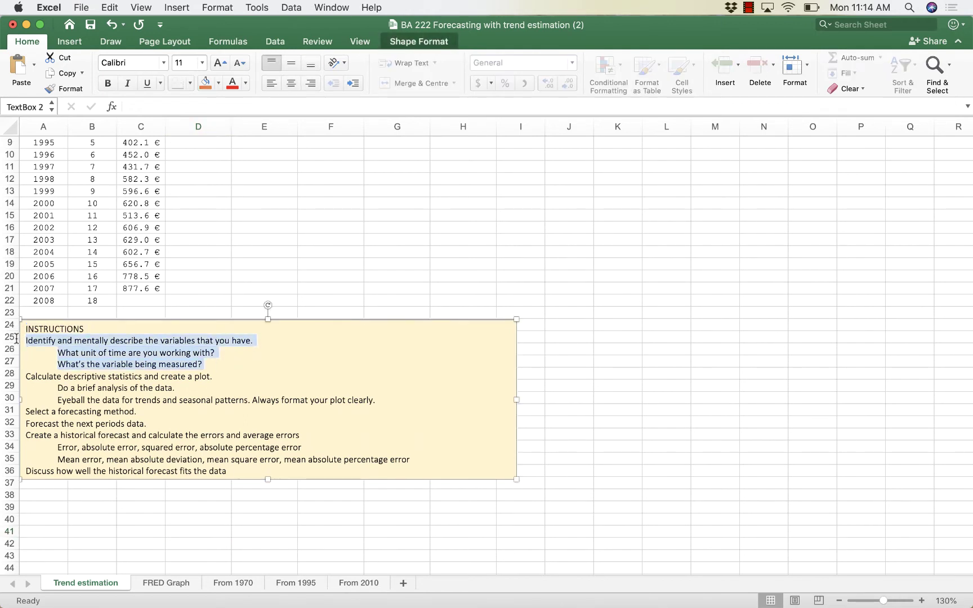
pyautogui.click(491, 240)
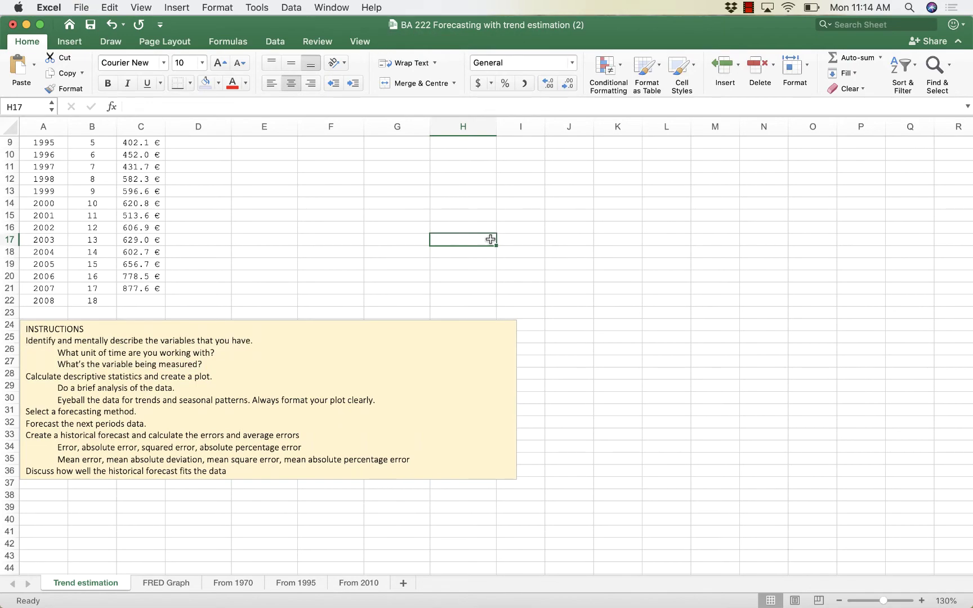
pyautogui.scroll(5, 491, 239)
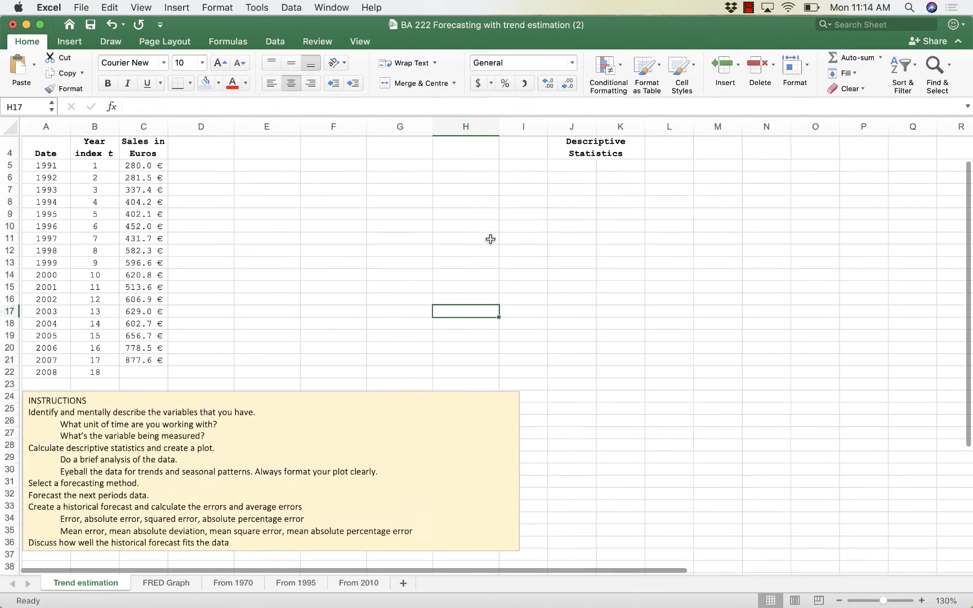
pyautogui.hscroll(1, 491, 239)
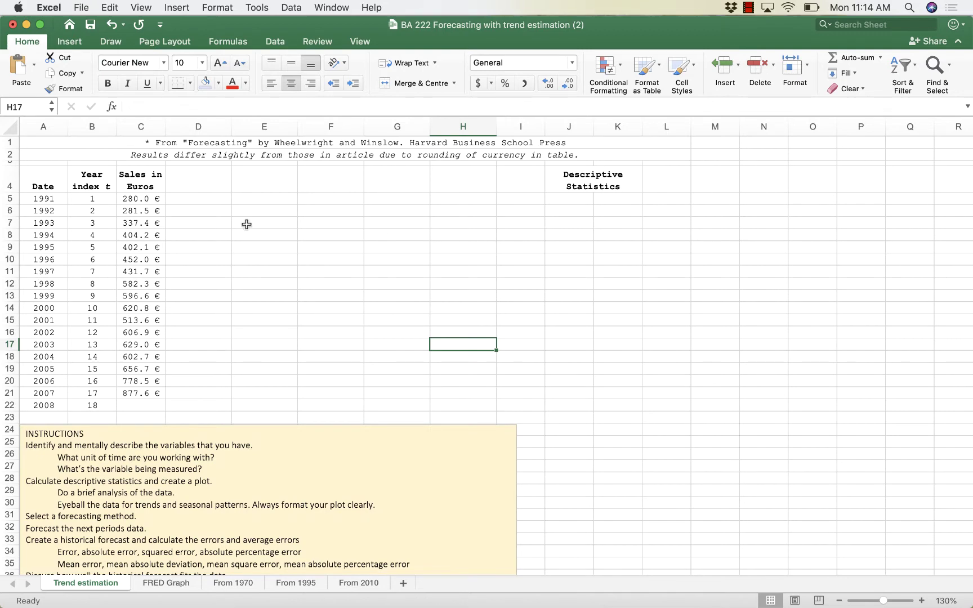
# - Inspect the Date, Year index t and Sales in Euros headers, the year span and the first index values
pyautogui.click(32, 176)
pyautogui.click(81, 180)
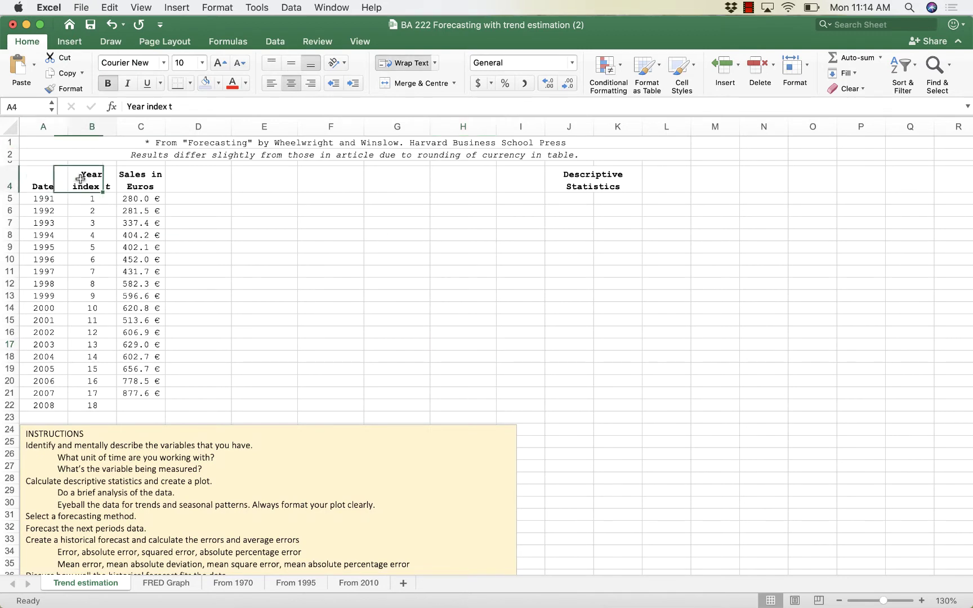
pyautogui.click(133, 182)
pyautogui.click(51, 181)
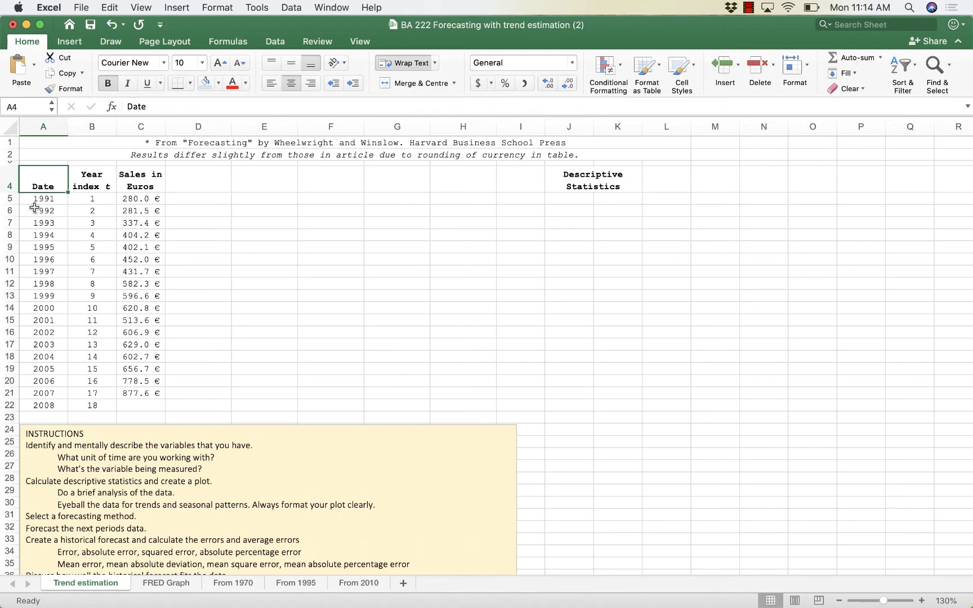
pyautogui.moveTo(35, 205); pyautogui.dragTo(35, 388)
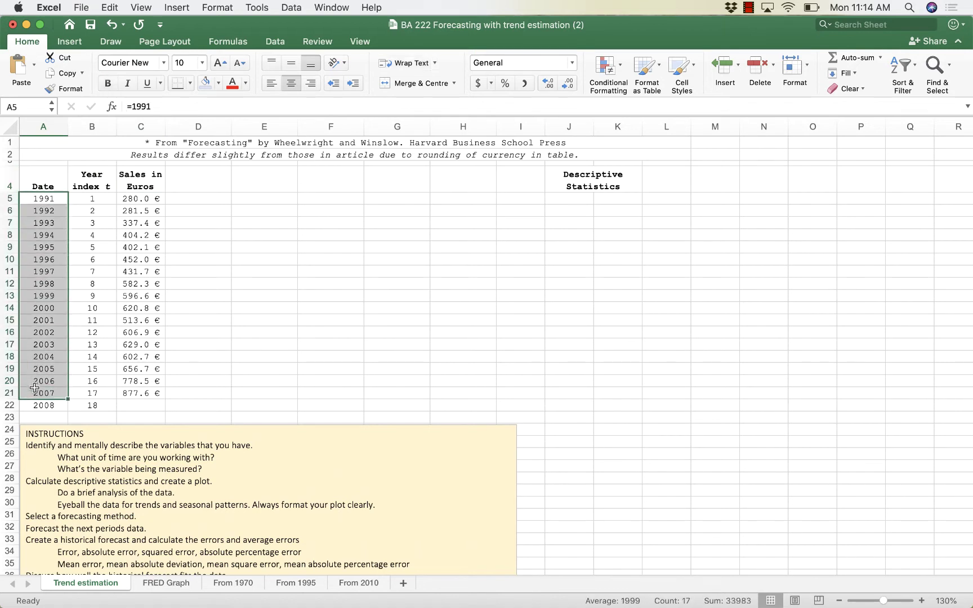
pyautogui.click(97, 177)
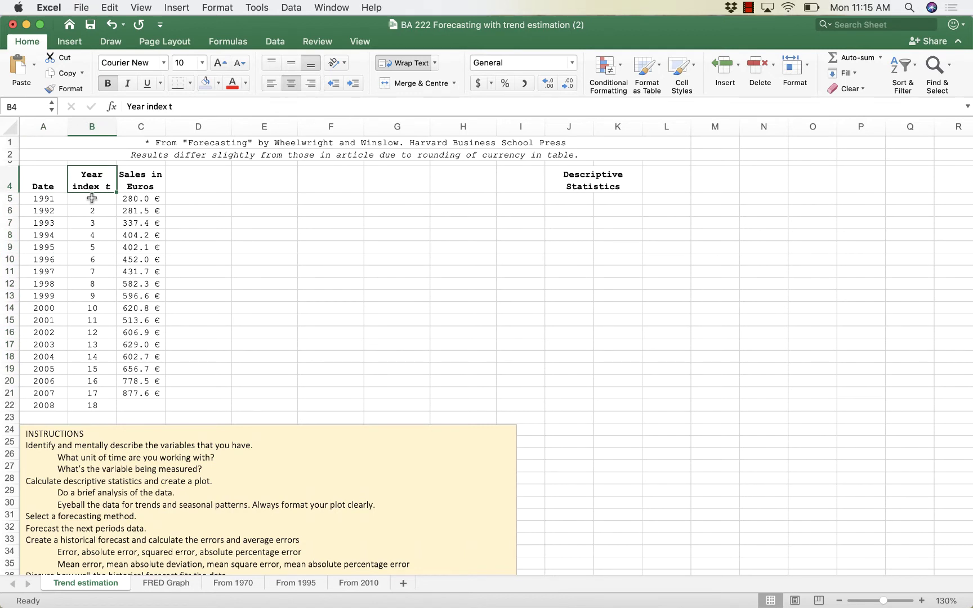
pyautogui.click(87, 198)
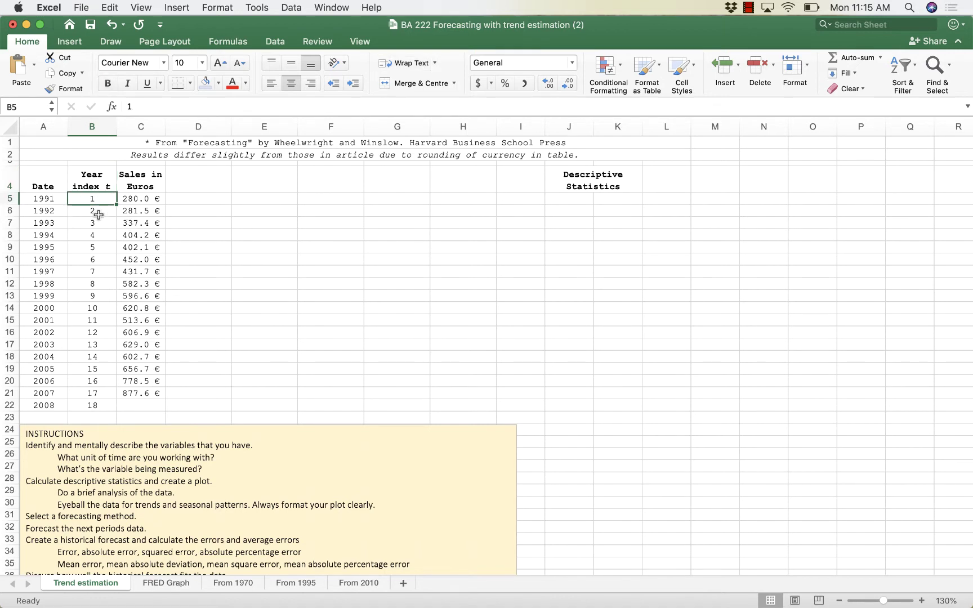
pyautogui.click(98, 214)
pyautogui.click(93, 223)
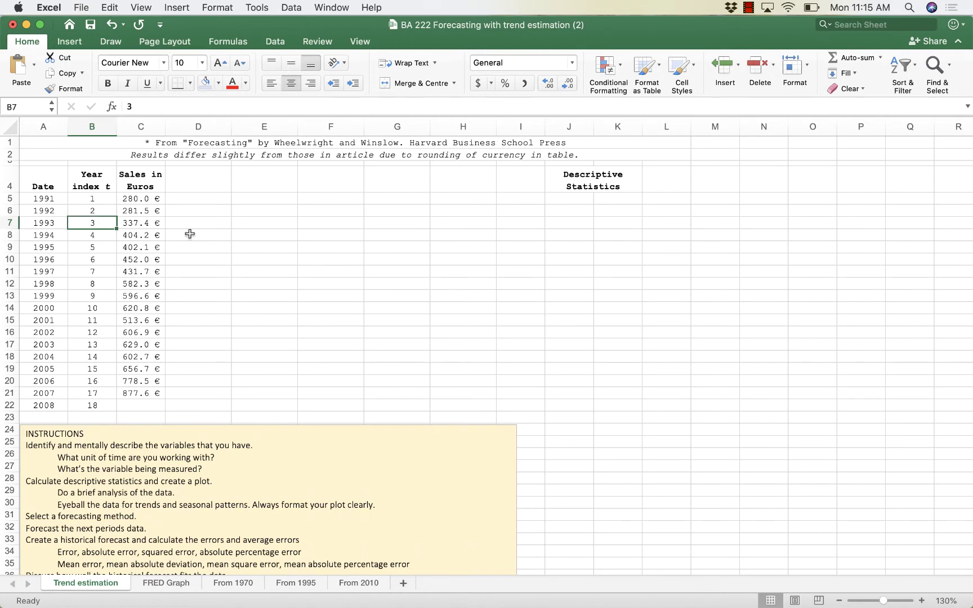
# - Check the sales column statistics and key values: 280, 877.6 in 2007, 620.8 in 2000 and the 2001 dip
pyautogui.moveTo(142, 179); pyautogui.dragTo(141, 393)
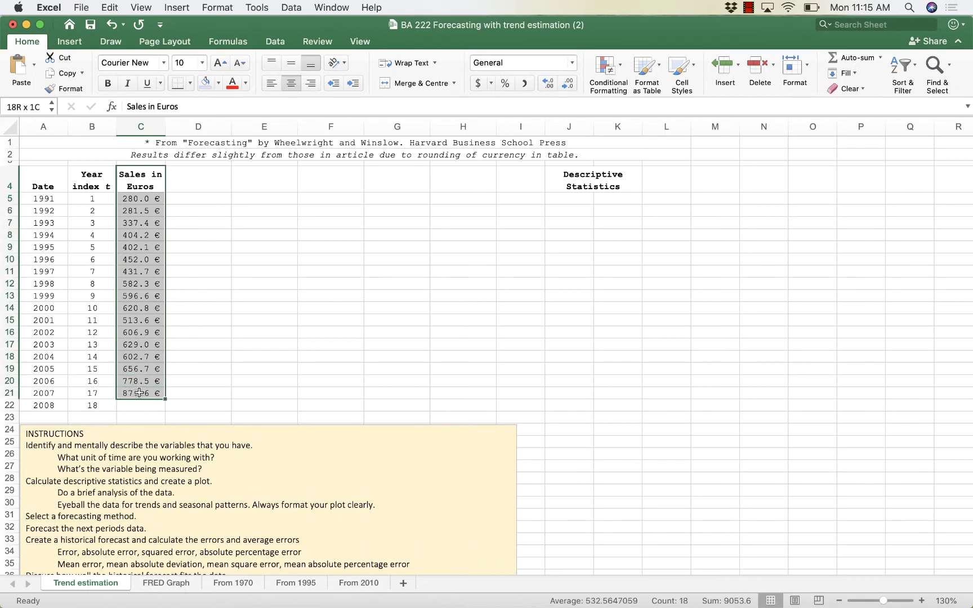
pyautogui.click(307, 308)
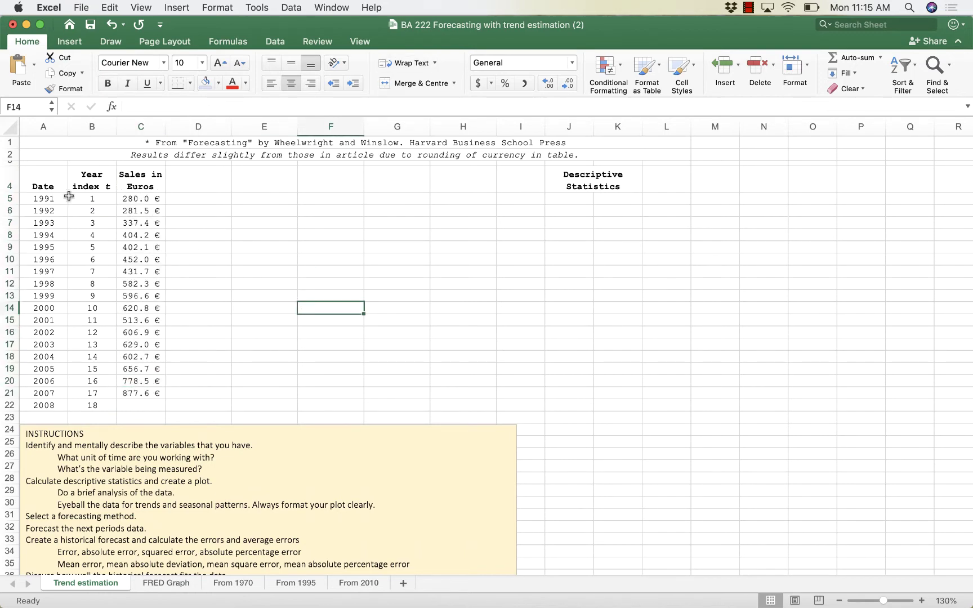
pyautogui.click(145, 197)
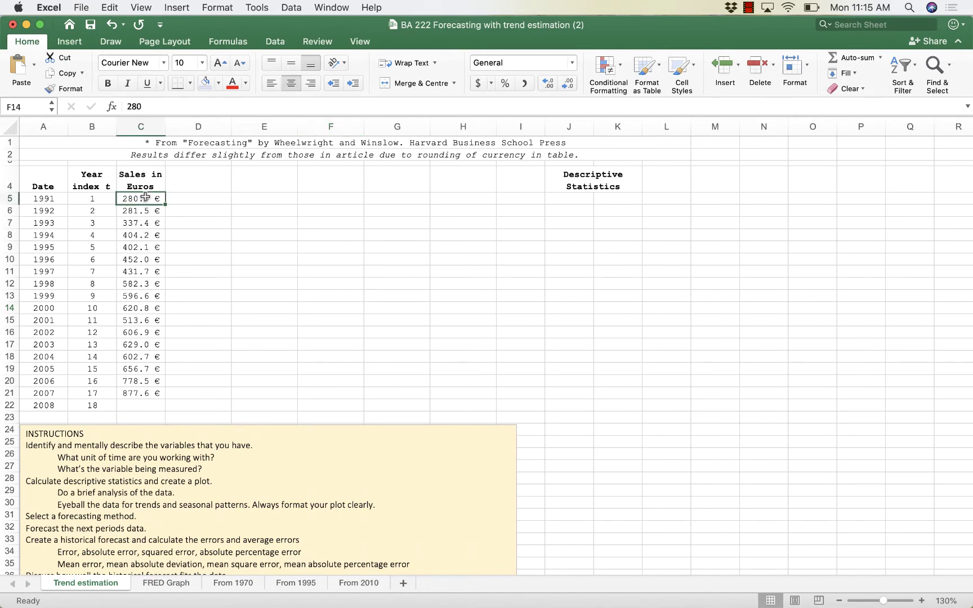
pyautogui.moveTo(145, 197); pyautogui.dragTo(138, 356)
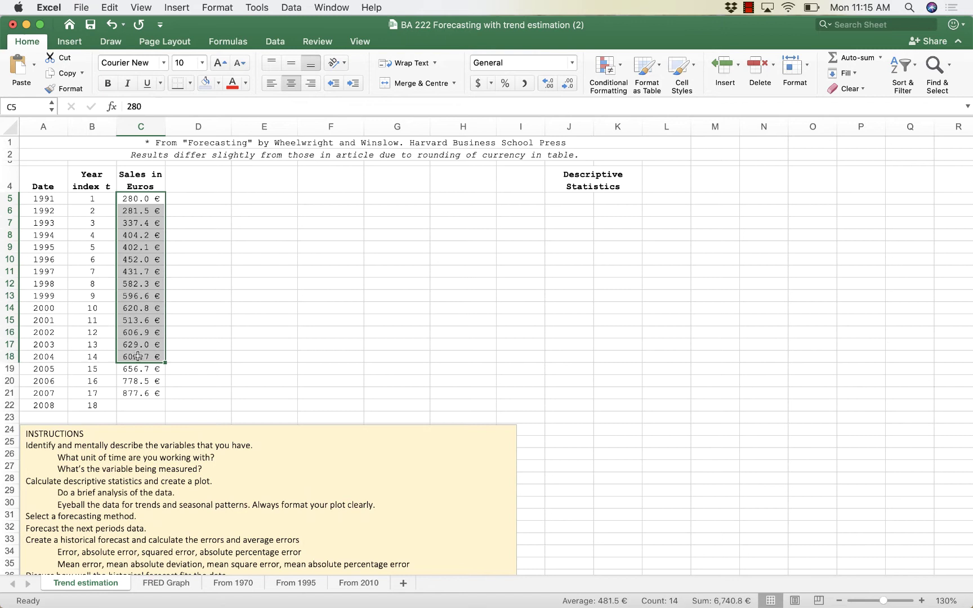
pyautogui.click(144, 394)
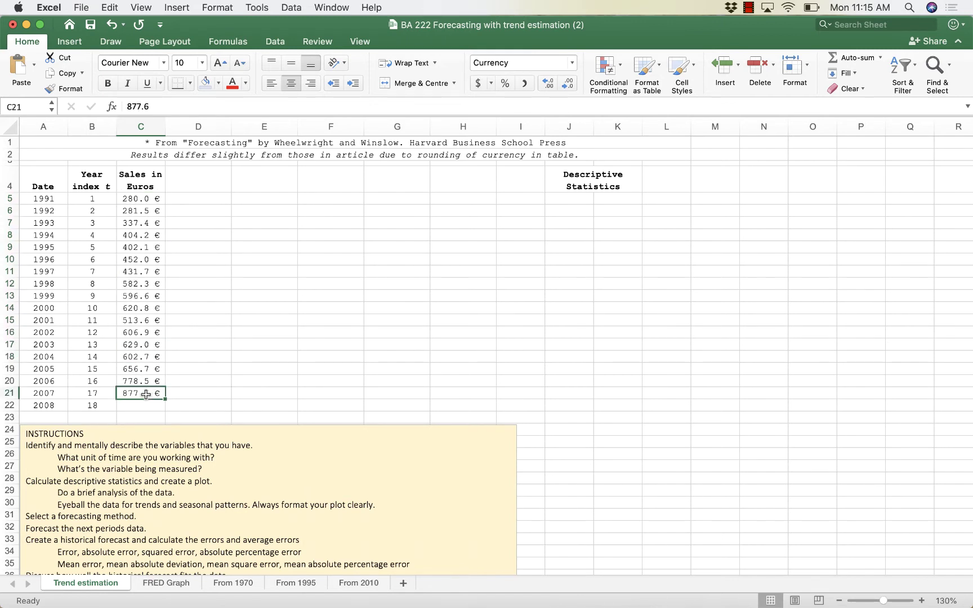
pyautogui.click(148, 311)
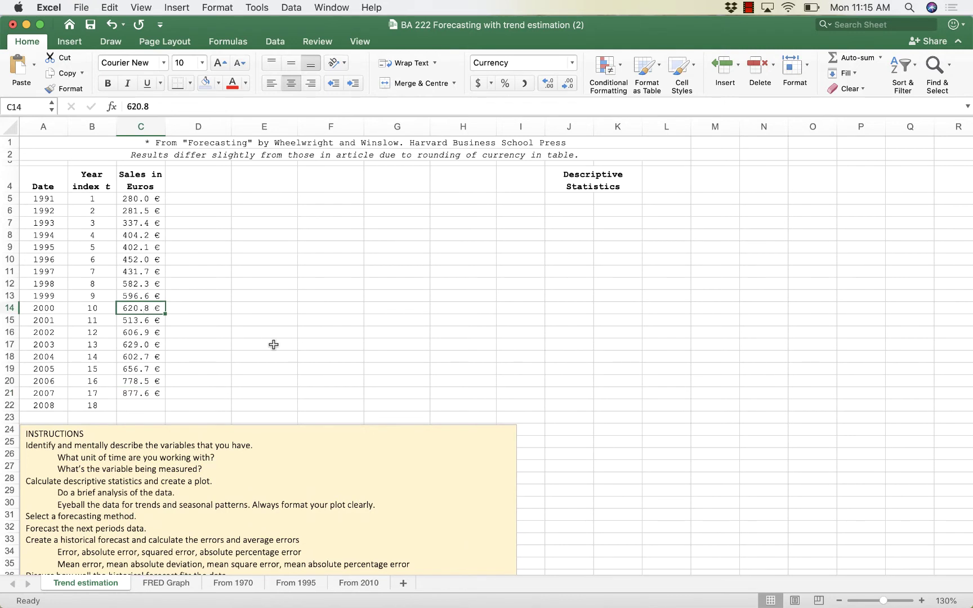
pyautogui.click(140, 320)
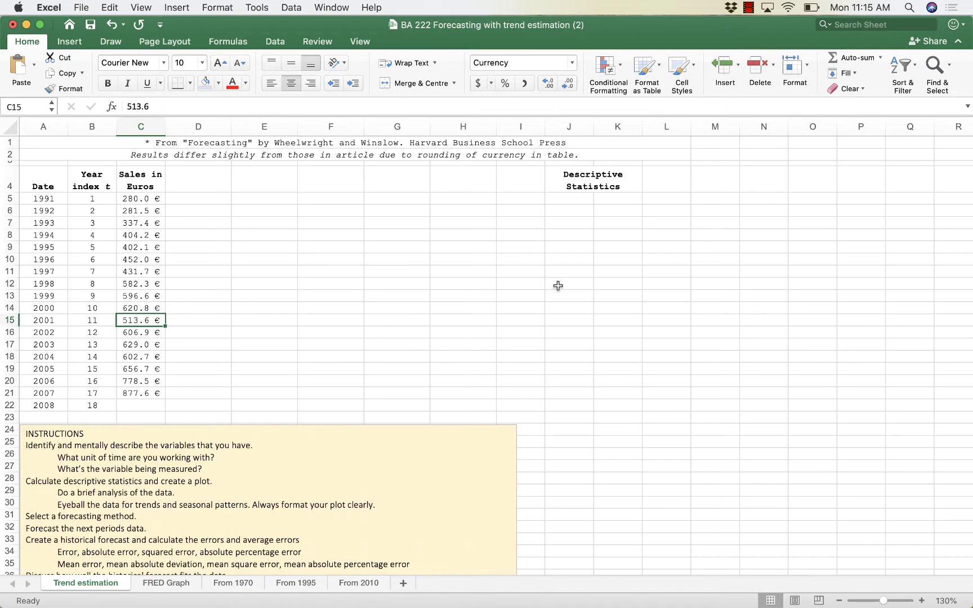
# - Enter the labels Average, SD, Min, Max and N in J5:J9
pyautogui.click(589, 201)
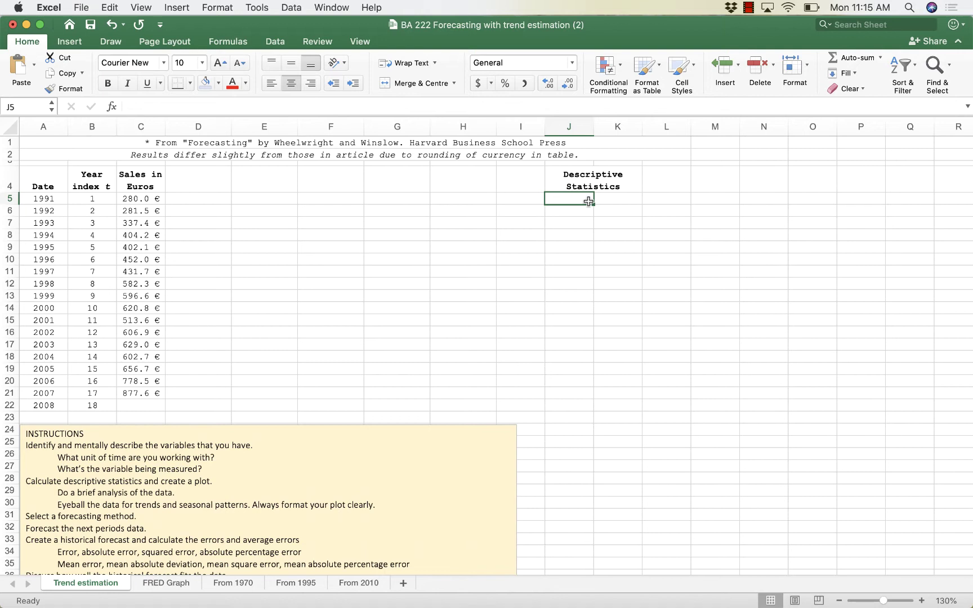
pyautogui.write('Average')
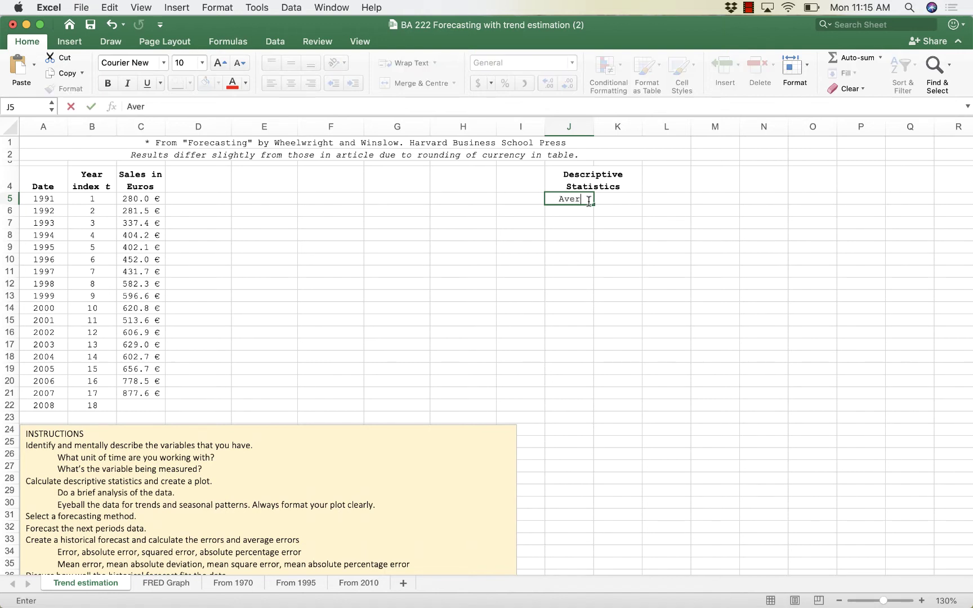
pyautogui.press('Return')
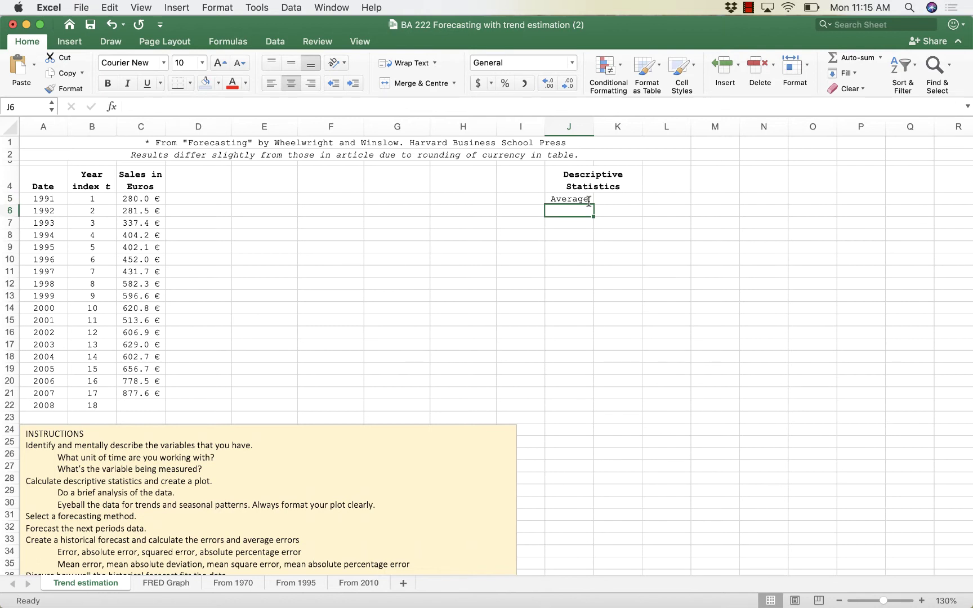
pyautogui.write('SD')
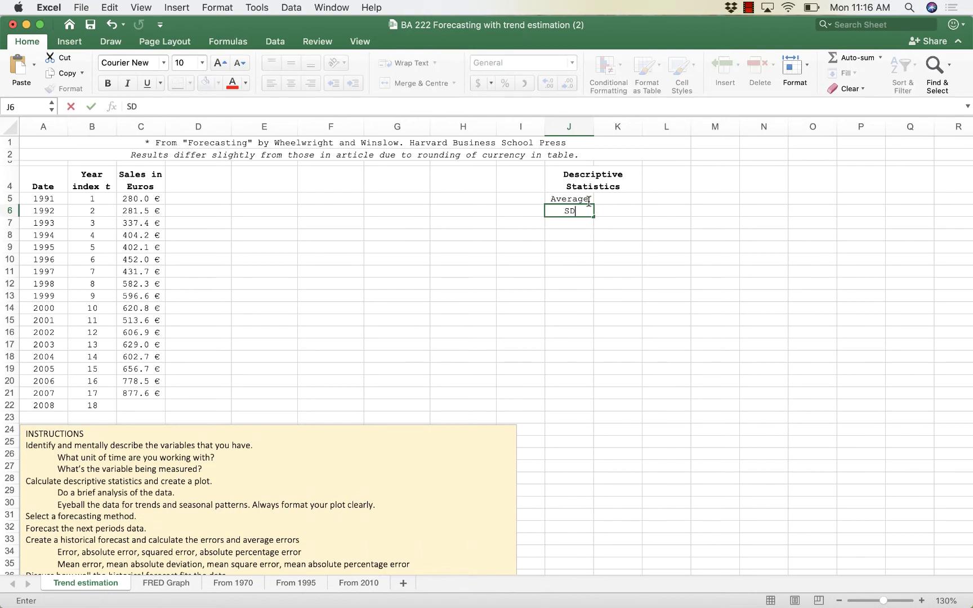
pyautogui.press('Return')
pyautogui.write('Min')
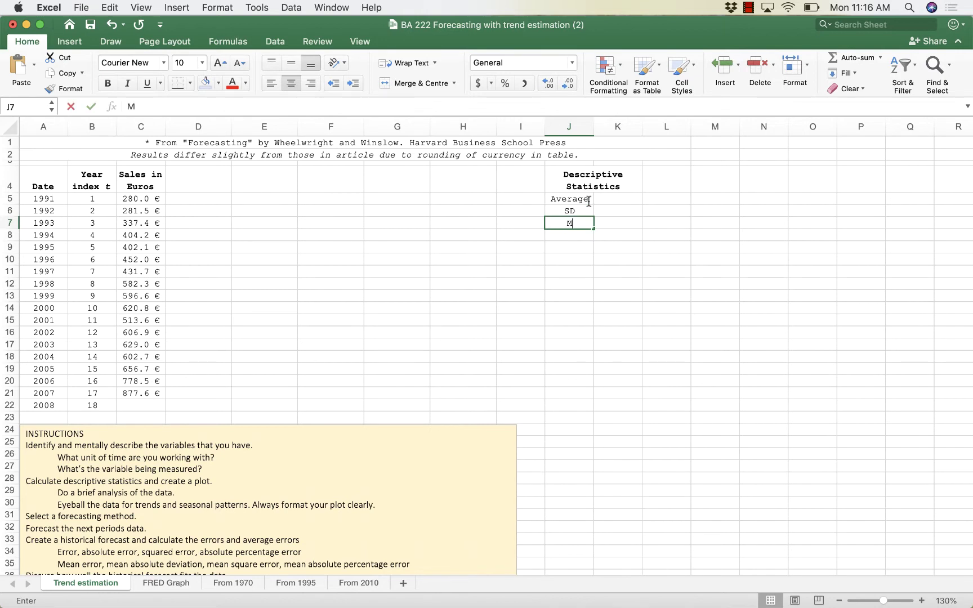
pyautogui.press('Return')
pyautogui.write('Max')
pyautogui.press('Return')
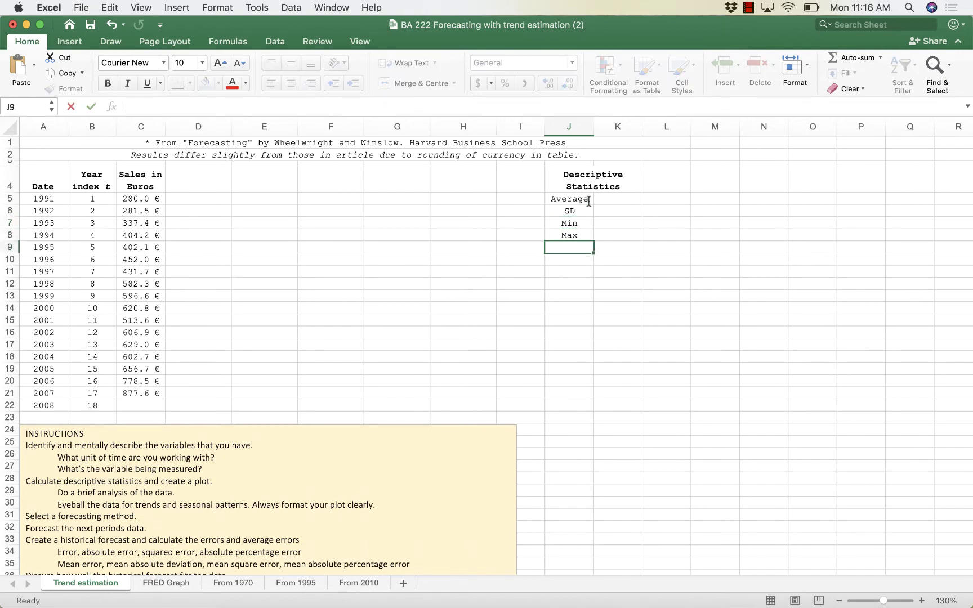
pyautogui.write('N')
pyautogui.press('Return')
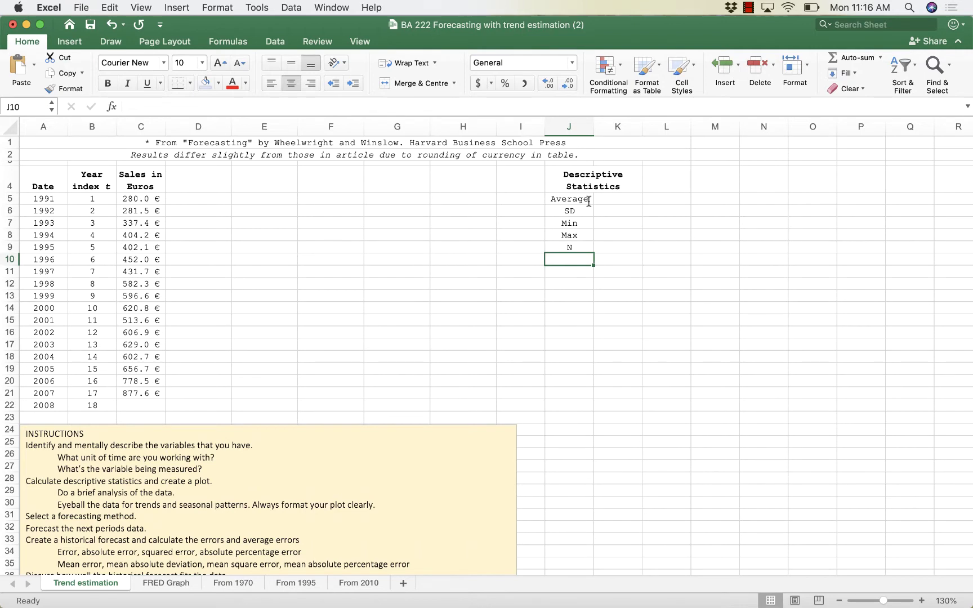
# - Enter =AVERAGE(C5:C21) in K5 and =STDEV.S(C5:C21) in K6
pyautogui.click(613, 198)
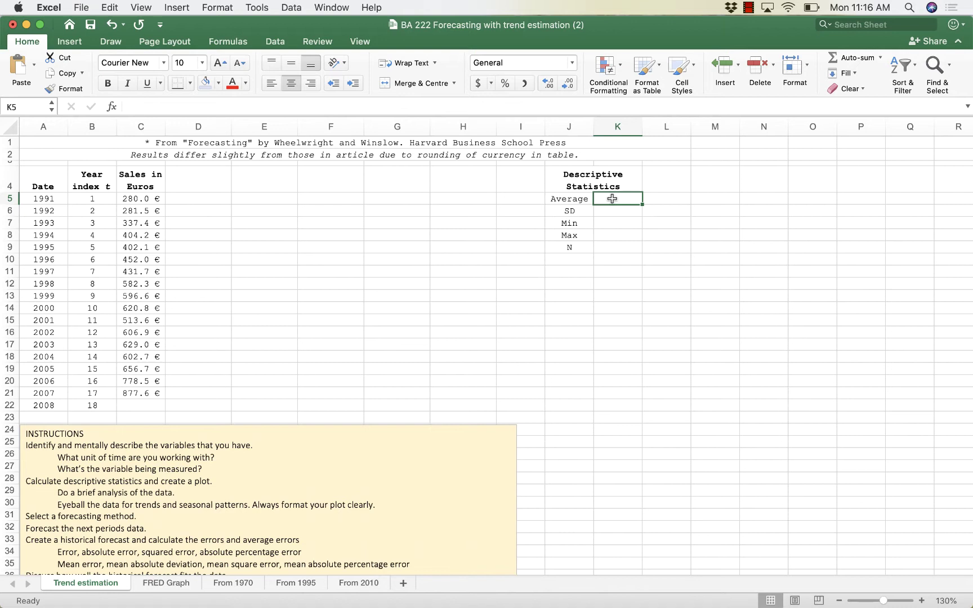
pyautogui.write('=average')
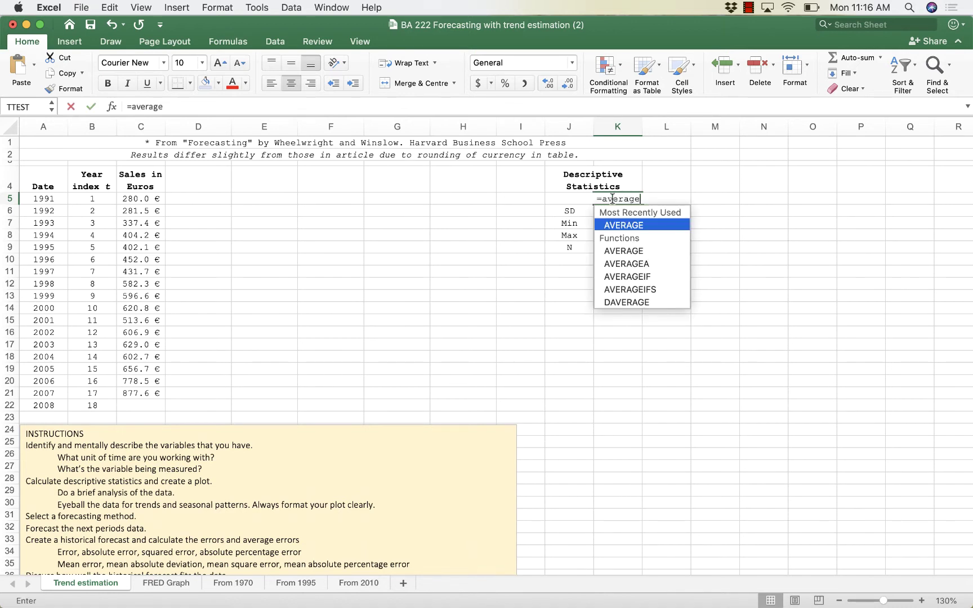
pyautogui.write('(')
pyautogui.click(151, 199)
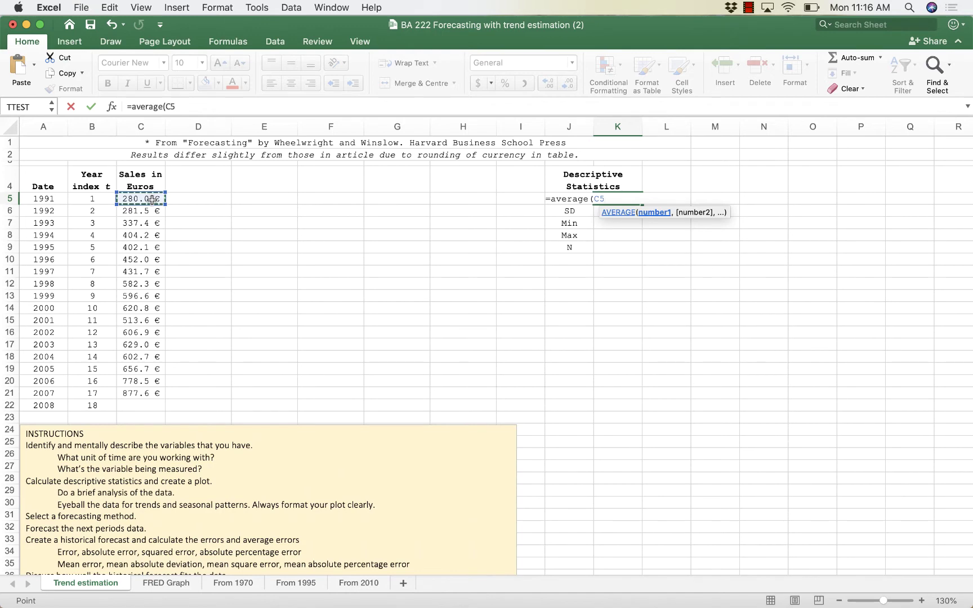
pyautogui.press('super+shift+Down')
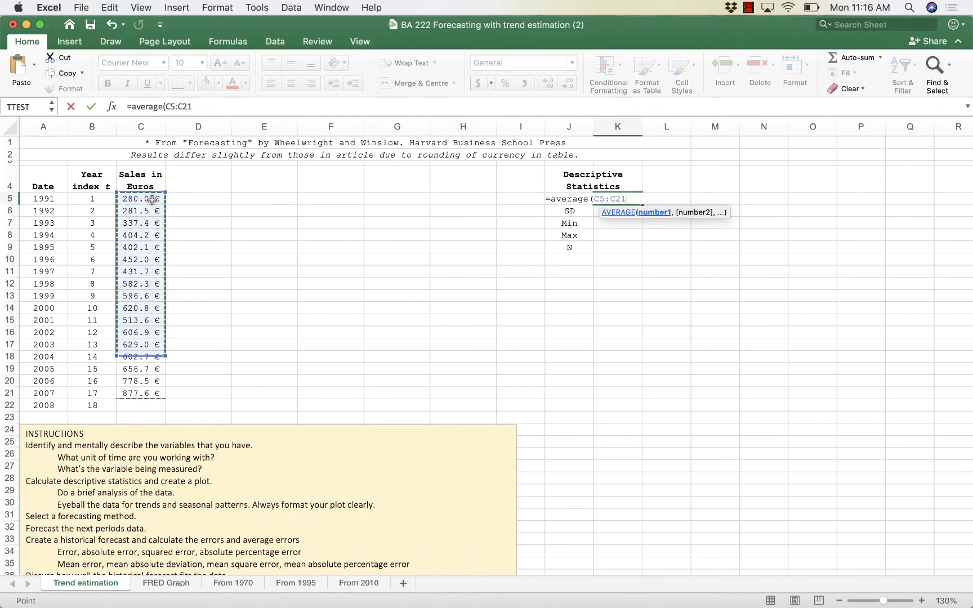
pyautogui.write(')')
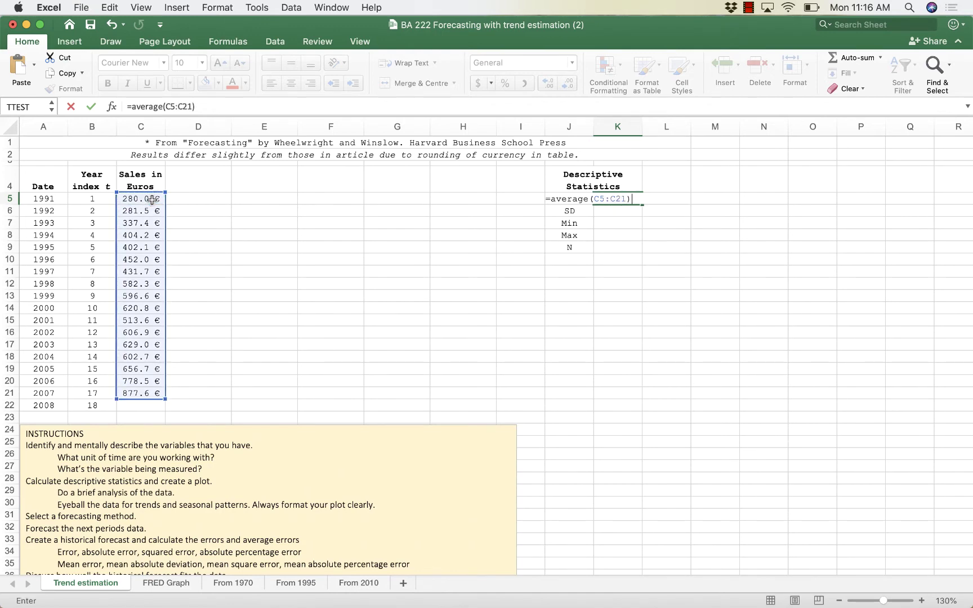
pyautogui.press('Return')
pyautogui.write('=')
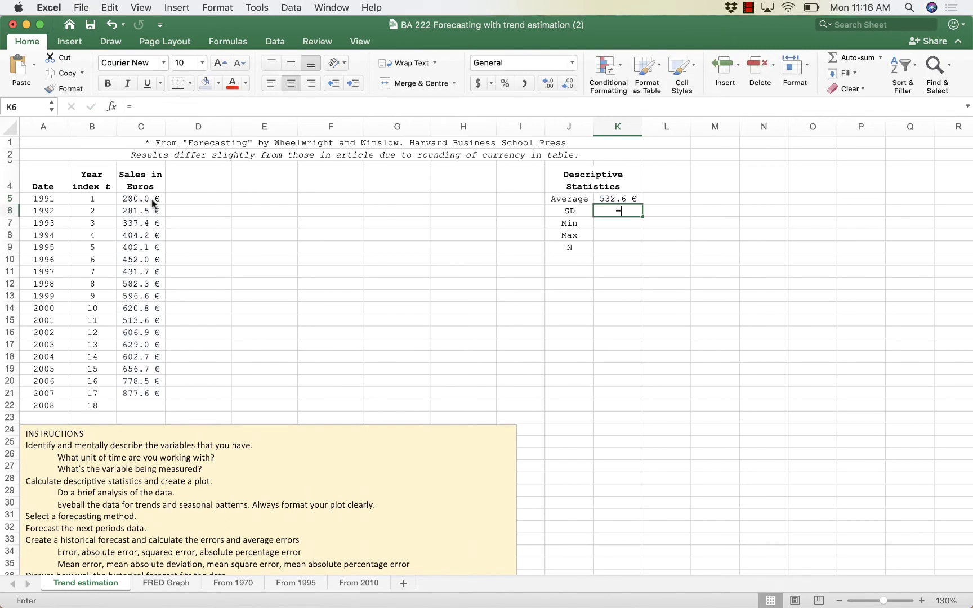
pyautogui.write('st')
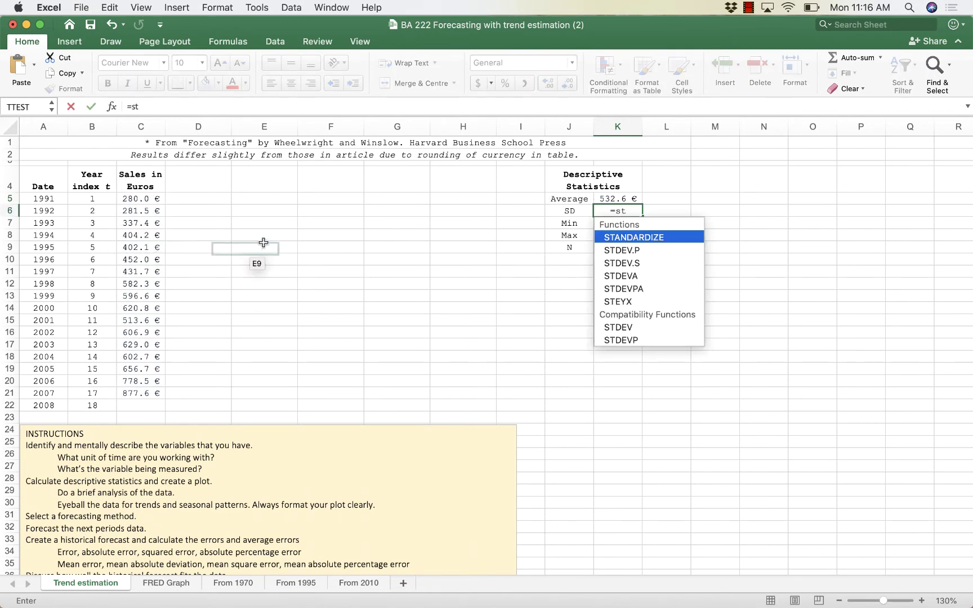
pyautogui.doubleClick(613, 264)
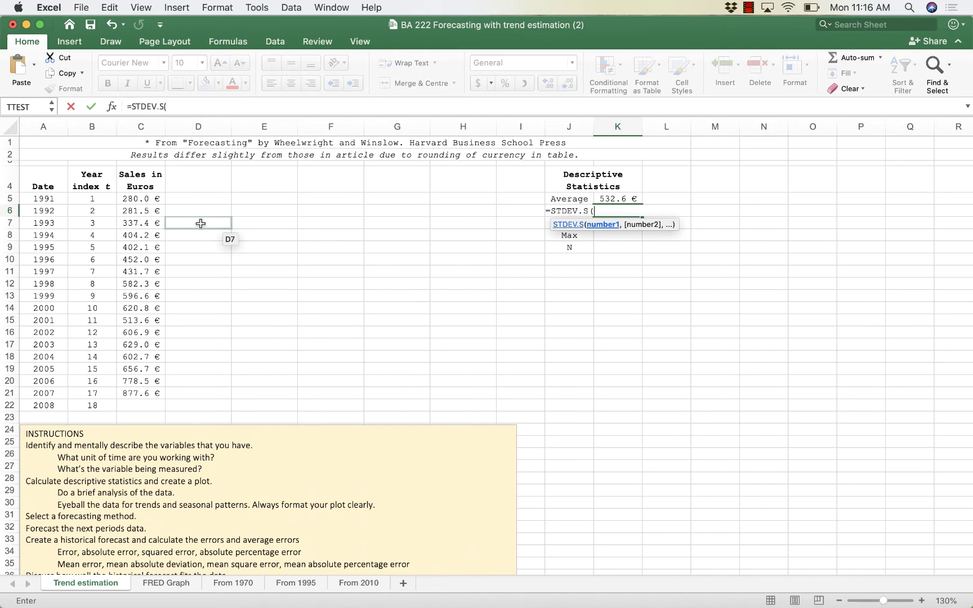
pyautogui.click(153, 198)
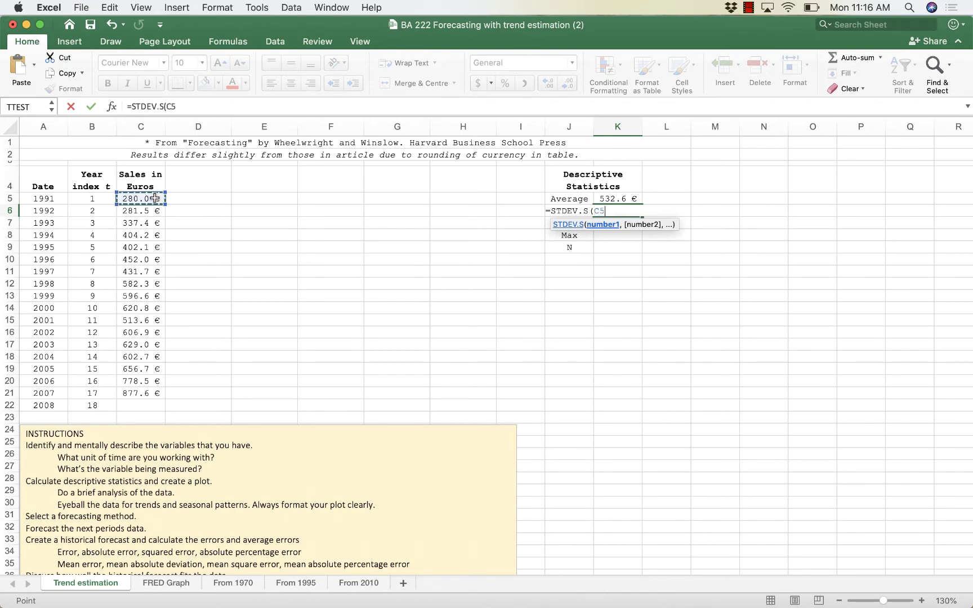
pyautogui.press('super+shift+Down')
pyautogui.write(')')
pyautogui.press('Return')
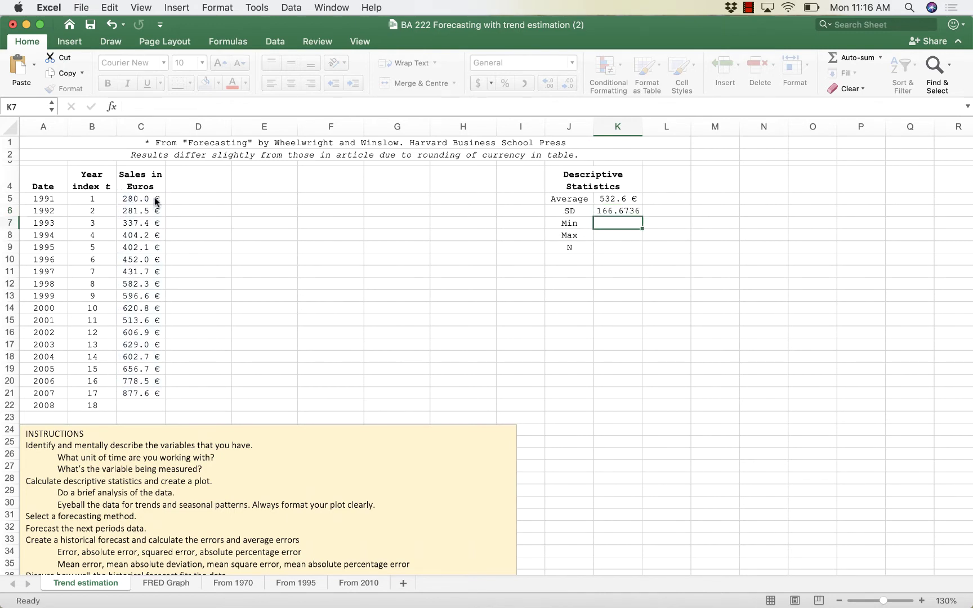
# - Enter the MIN, MAX and COUNT formulas over the sales values C5:C21 in K7:K9
pyautogui.write('=min(')
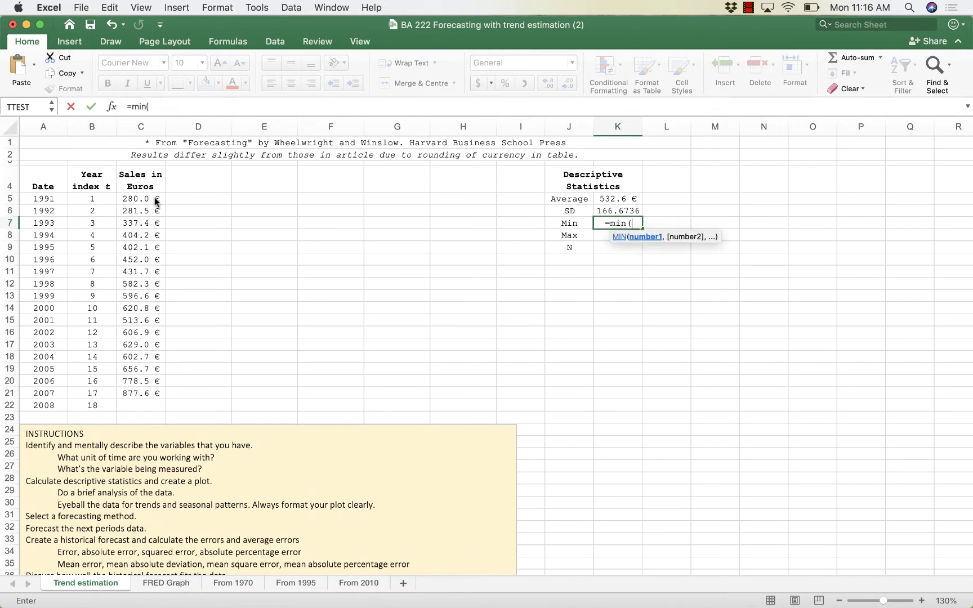
pyautogui.click(132, 198)
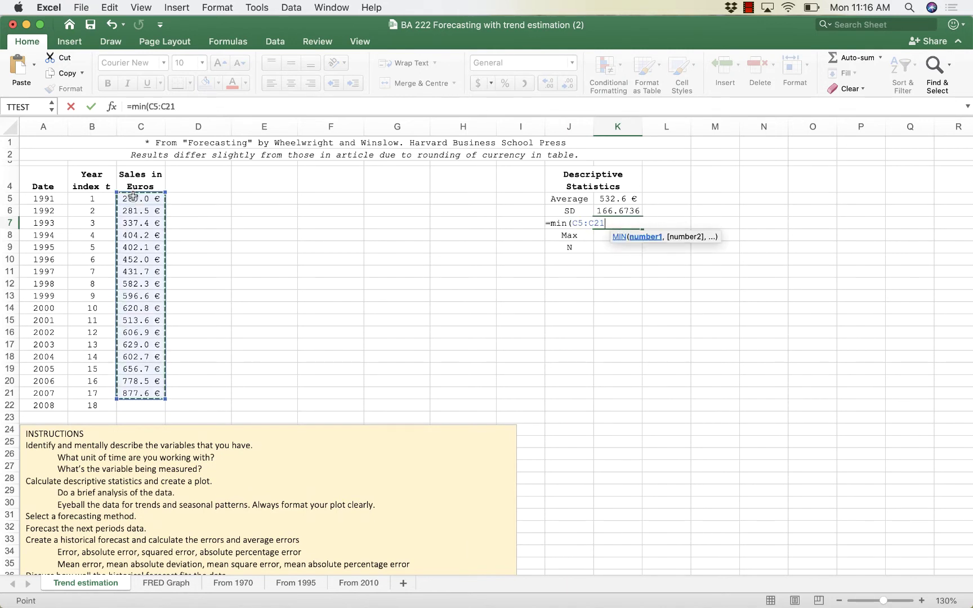
pyautogui.write(')')
pyautogui.press('Return')
pyautogui.write('=ma')
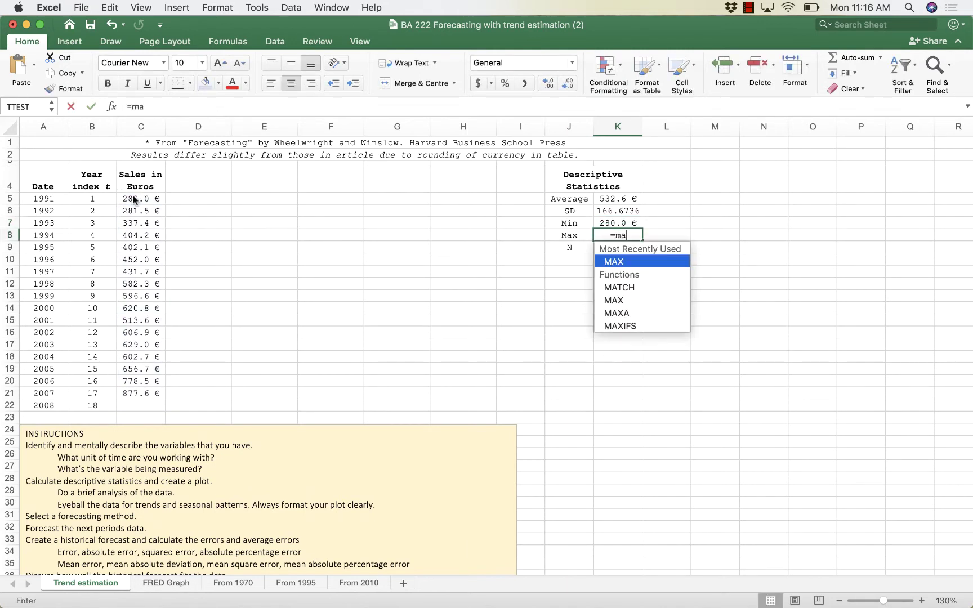
pyautogui.write('x(')
pyautogui.click(133, 198)
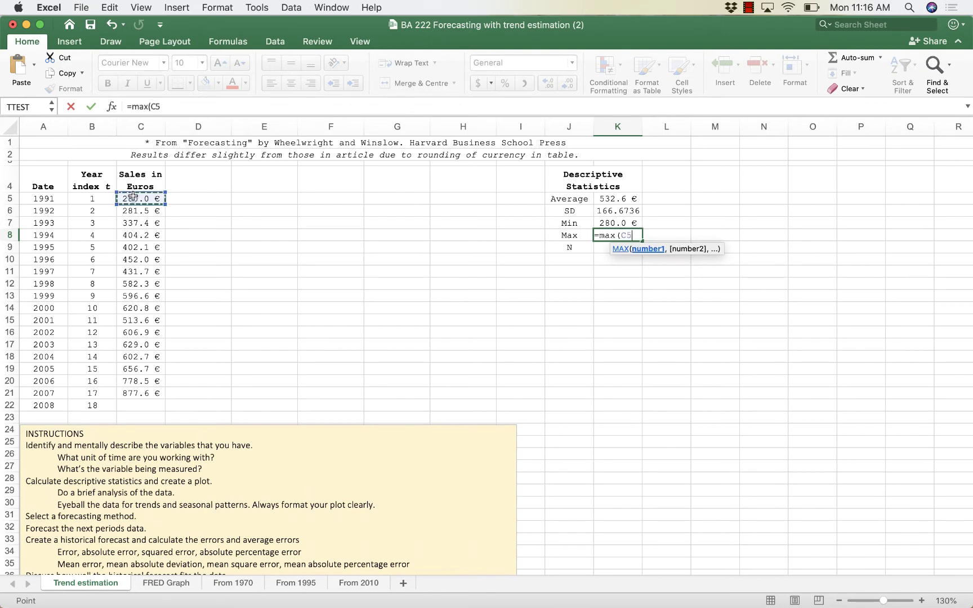
pyautogui.press('shift+super+Down')
pyautogui.write(')')
pyautogui.press('Return')
pyautogui.write('=count(')
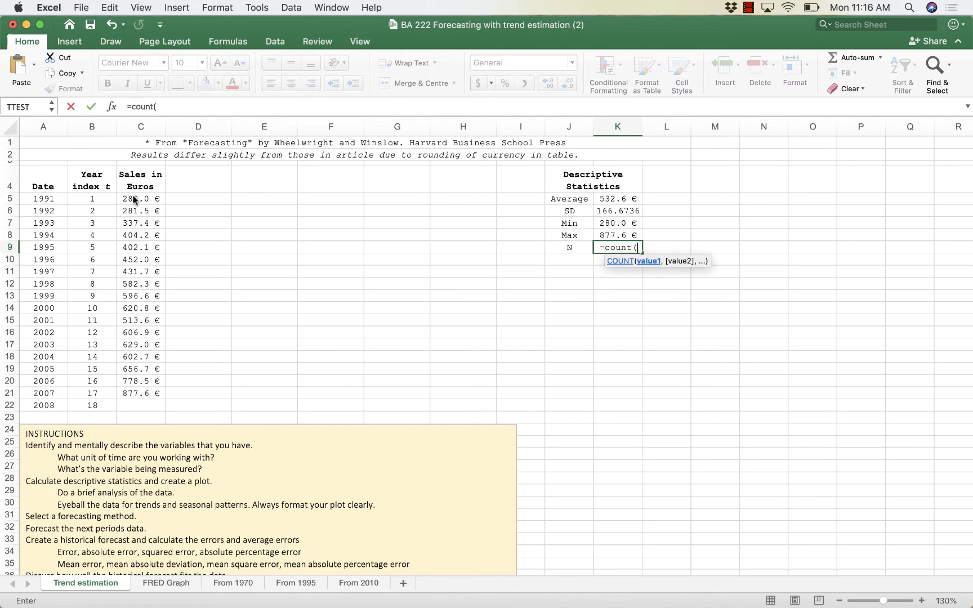
pyautogui.click(133, 198)
pyautogui.press('shift+super+Down')
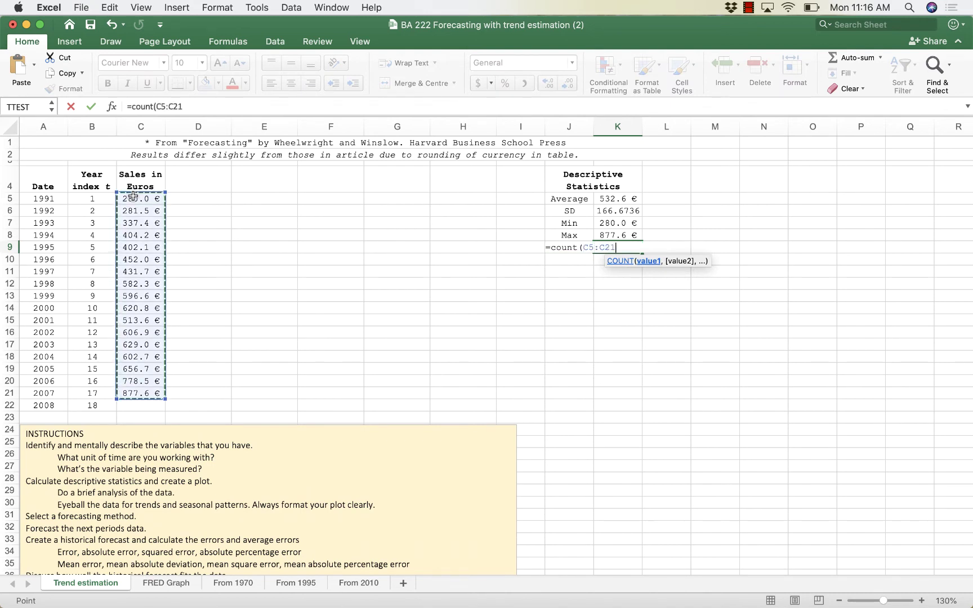
pyautogui.write(')')
pyautogui.press('Return')
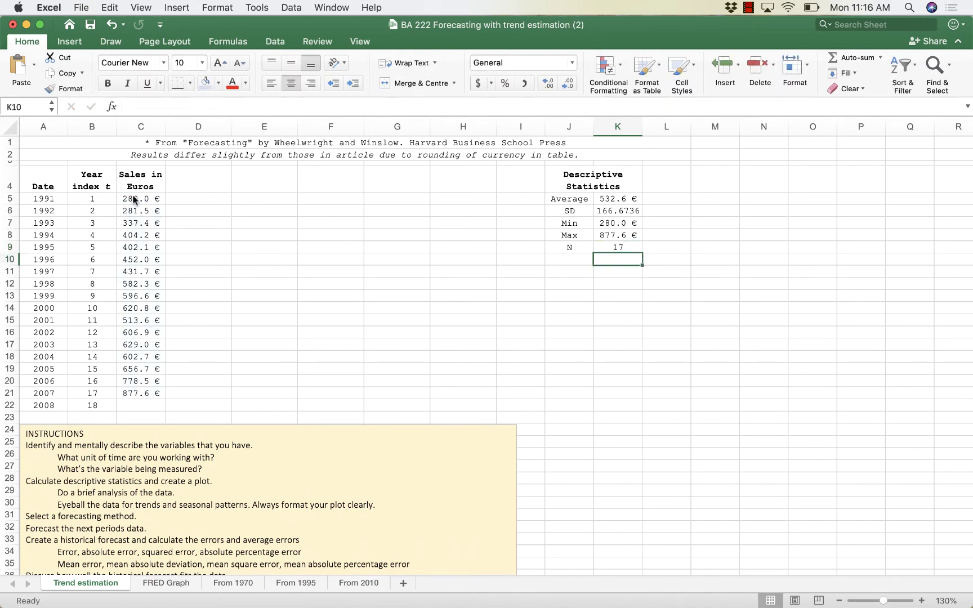
# - Reduce the SD in K6 to two decimals, then verify the average and SD formulas
pyautogui.click(630, 212)
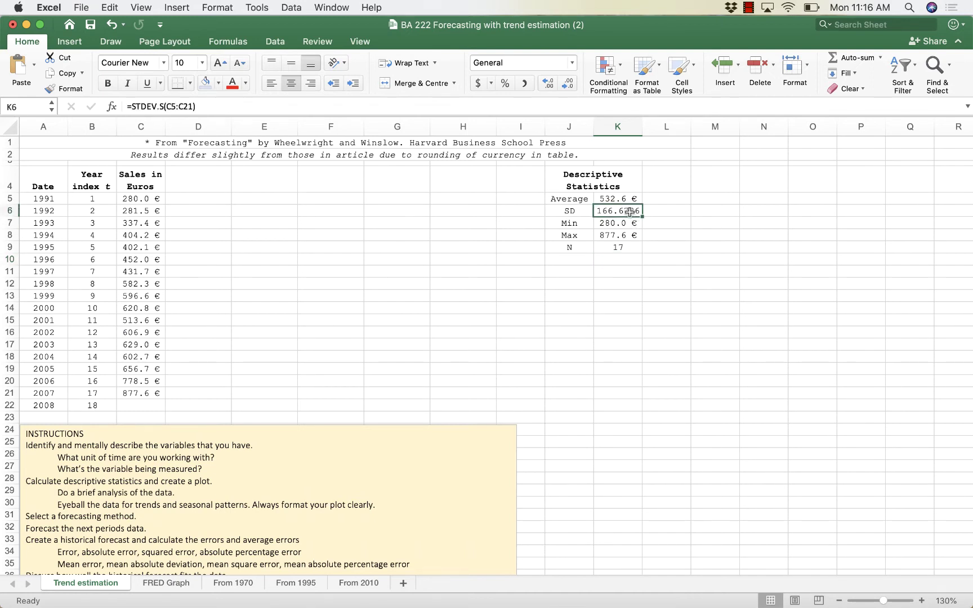
pyautogui.click(569, 84)
pyautogui.click(569, 85)
pyautogui.moveTo(529, 347); pyautogui.dragTo(529, 351)
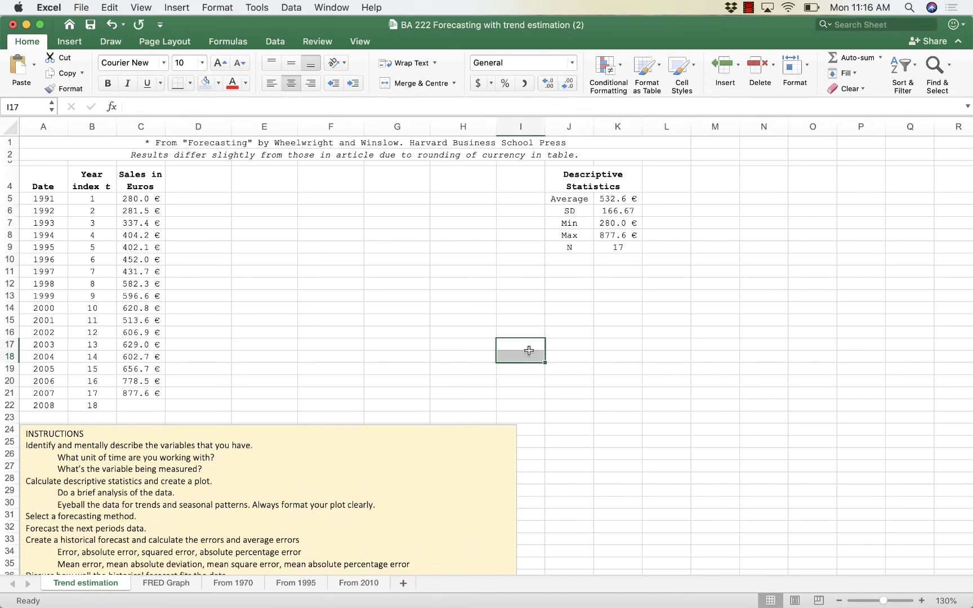
pyautogui.click(630, 200)
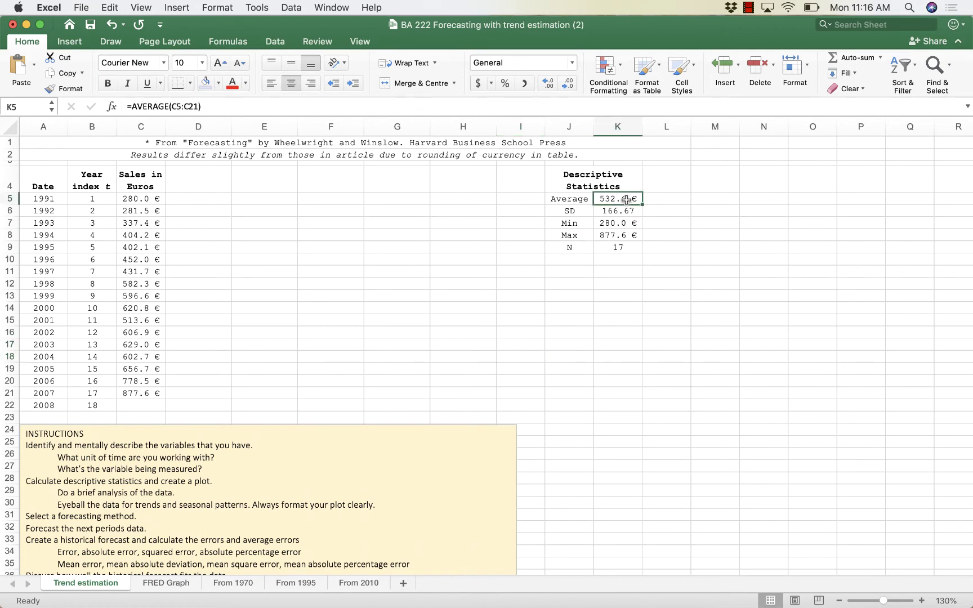
pyautogui.click(615, 212)
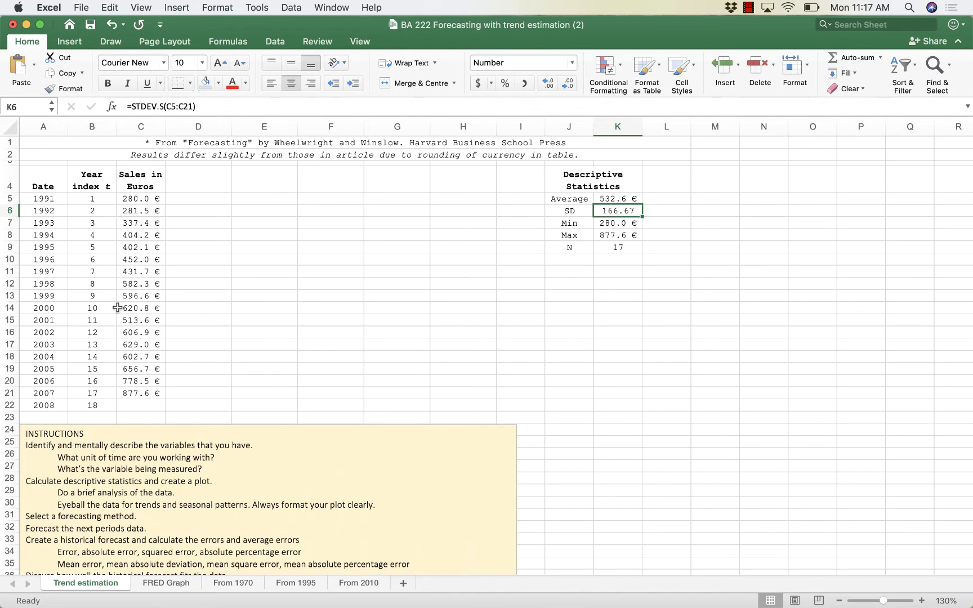
# - Insert a plain scatter chart of year index versus sales from B4:C21 and place it under the statistics
pyautogui.moveTo(76, 185); pyautogui.dragTo(138, 393)
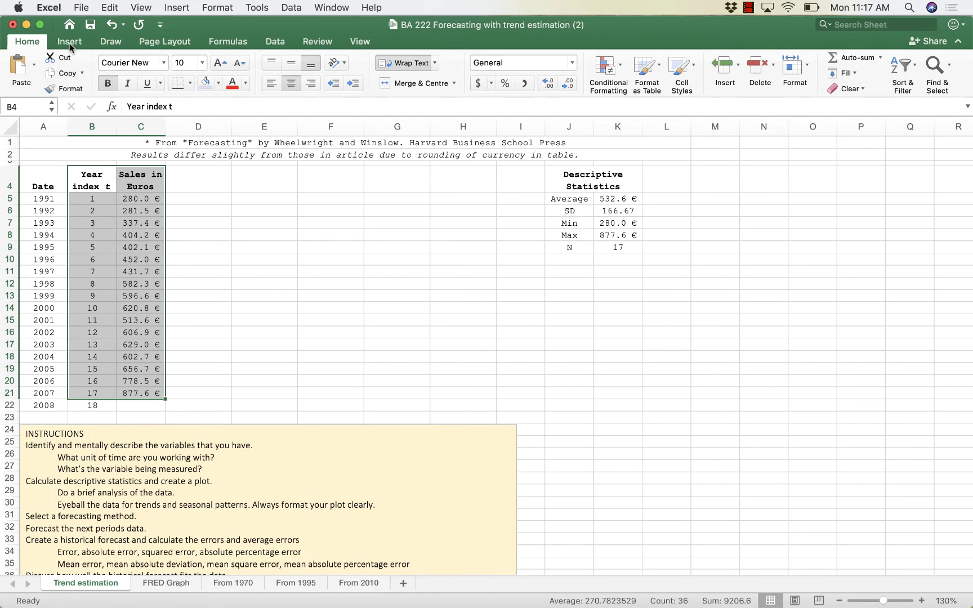
pyautogui.click(70, 43)
pyautogui.click(458, 87)
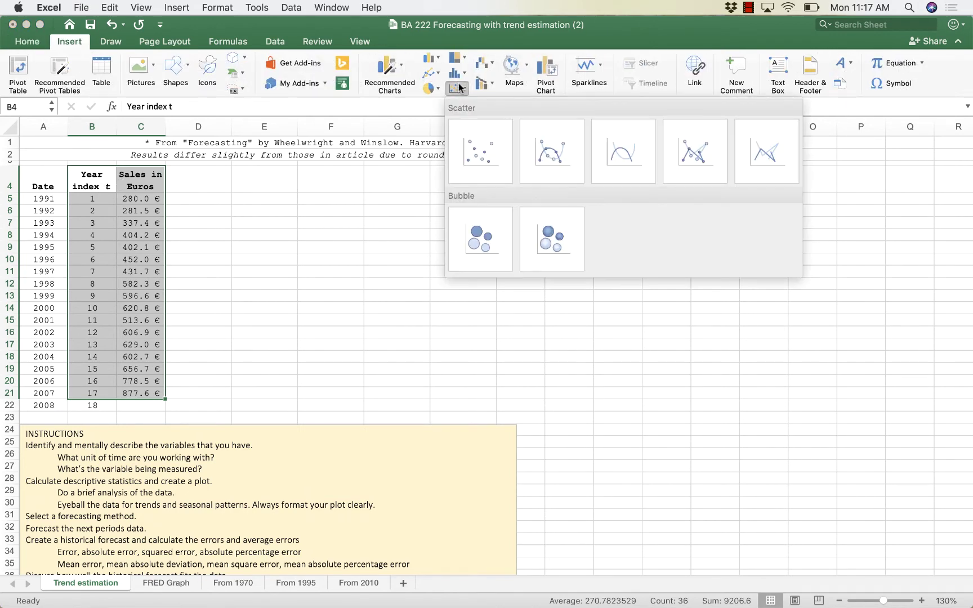
pyautogui.click(483, 163)
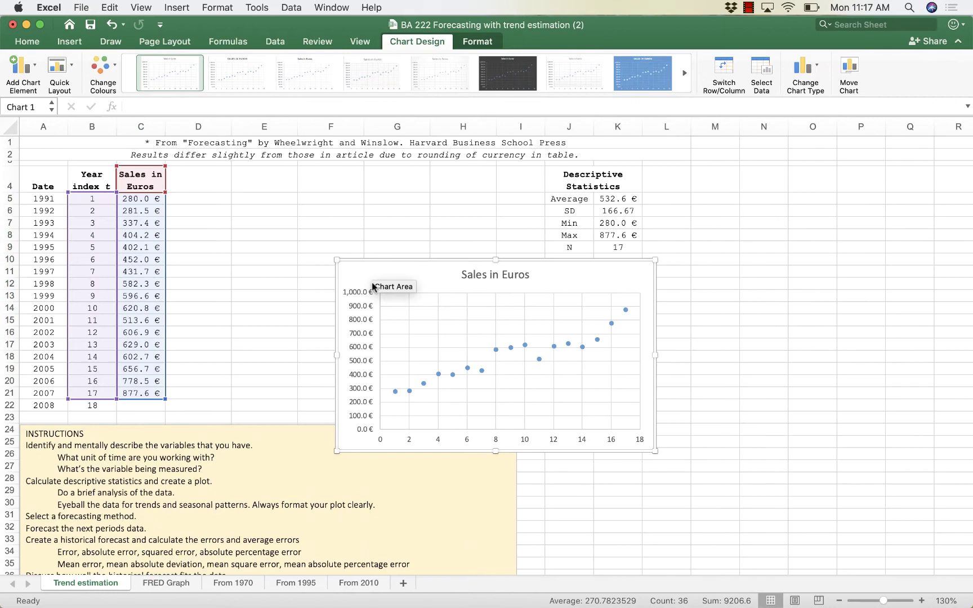
pyautogui.moveTo(371, 272); pyautogui.dragTo(579, 282)
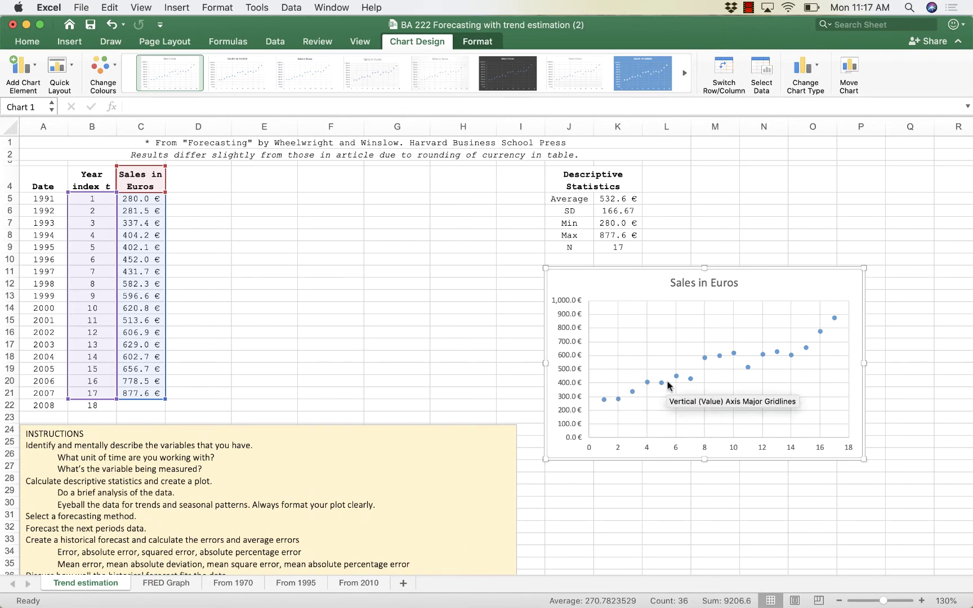
# - Fill the empty 2008 forecast cell D22 with yellow
pyautogui.click(668, 524)
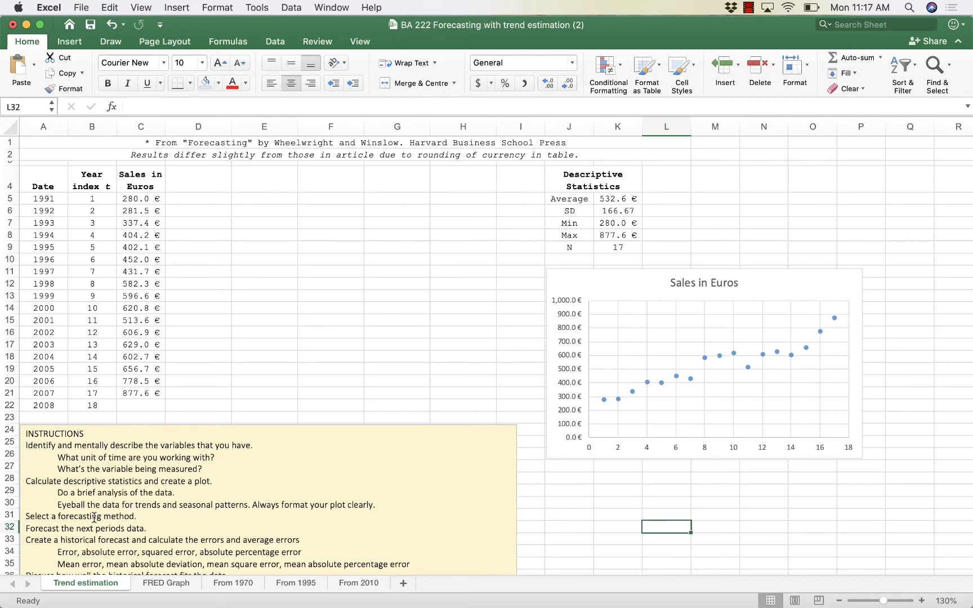
pyautogui.click(197, 406)
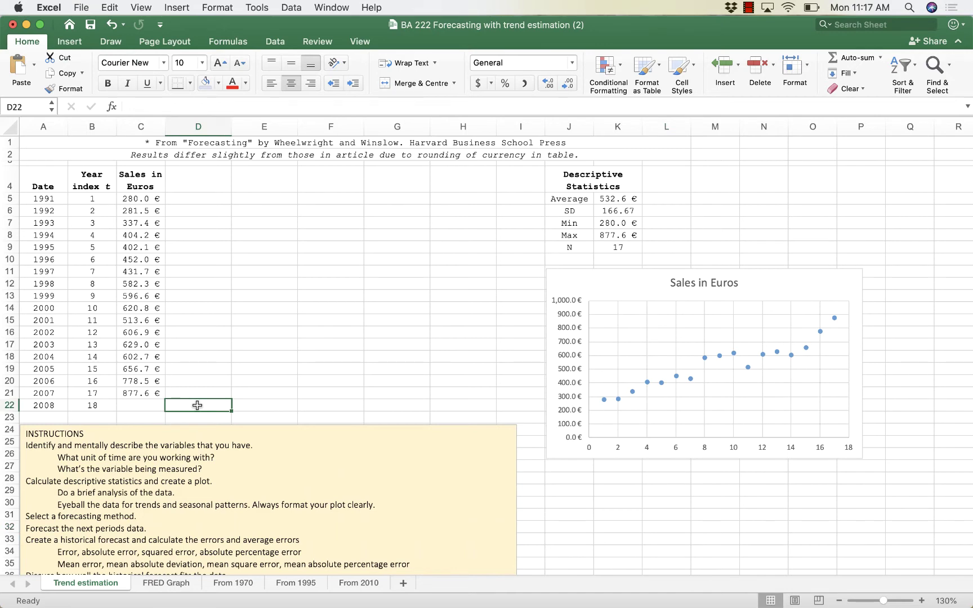
pyautogui.click(218, 83)
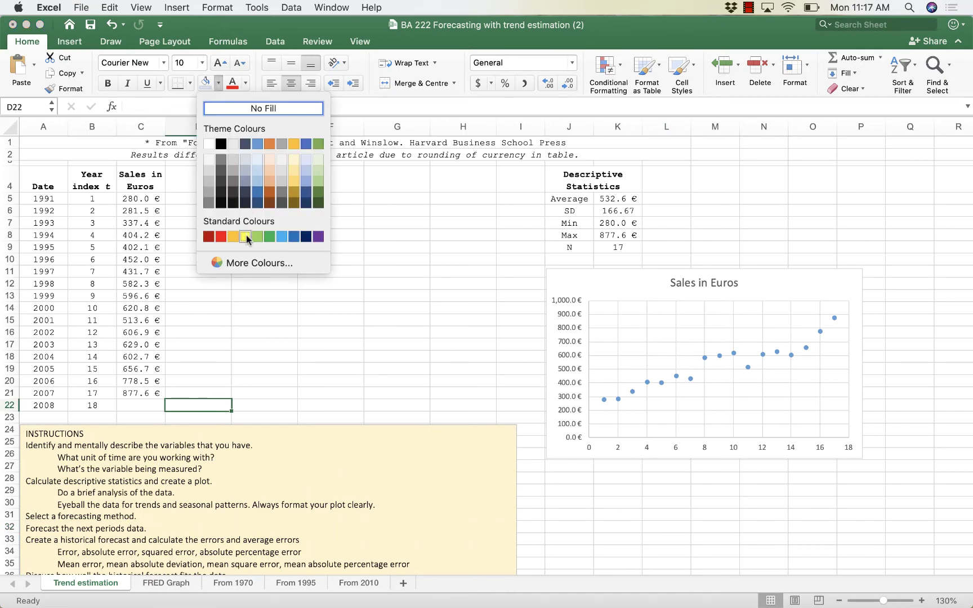
pyautogui.click(246, 236)
pyautogui.click(346, 387)
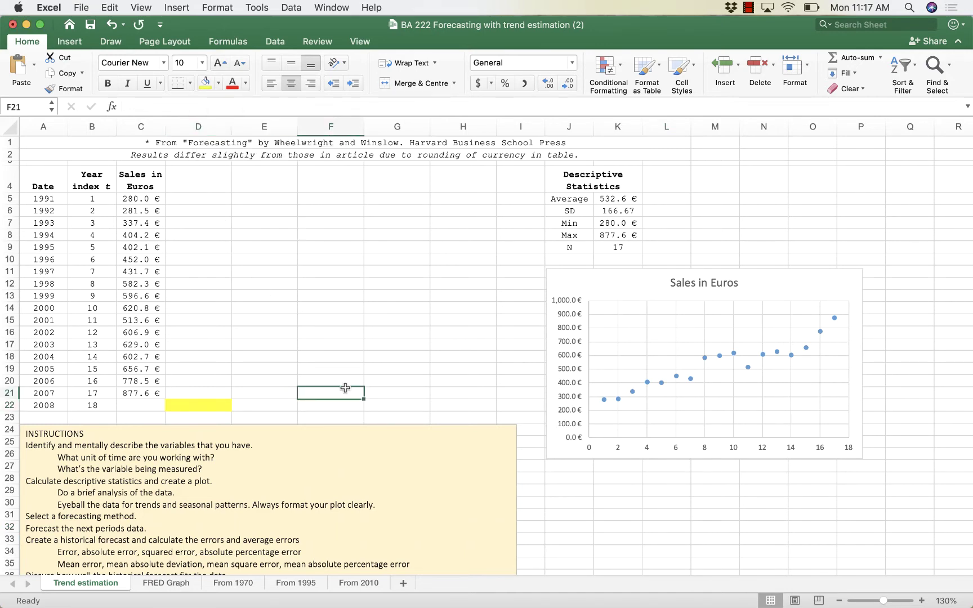
# - Put all borders on D22 and move the sales chart further down the sheet
pyautogui.click(203, 406)
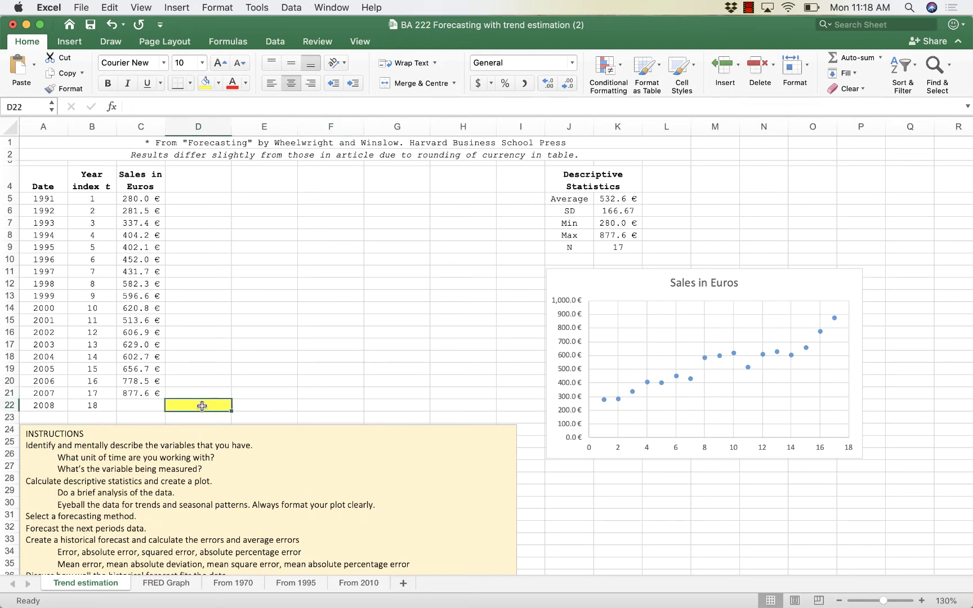
pyautogui.click(186, 85)
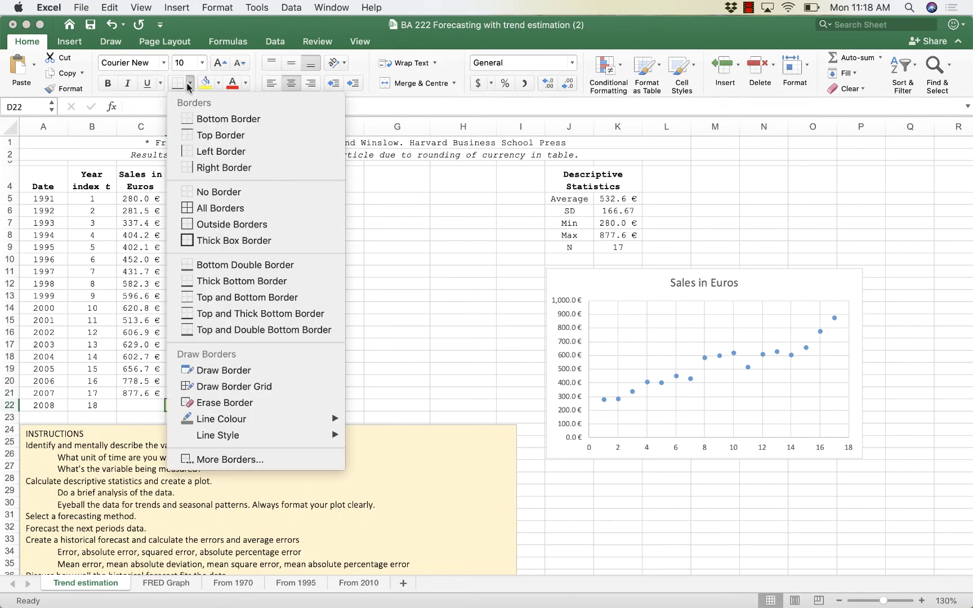
pyautogui.click(212, 209)
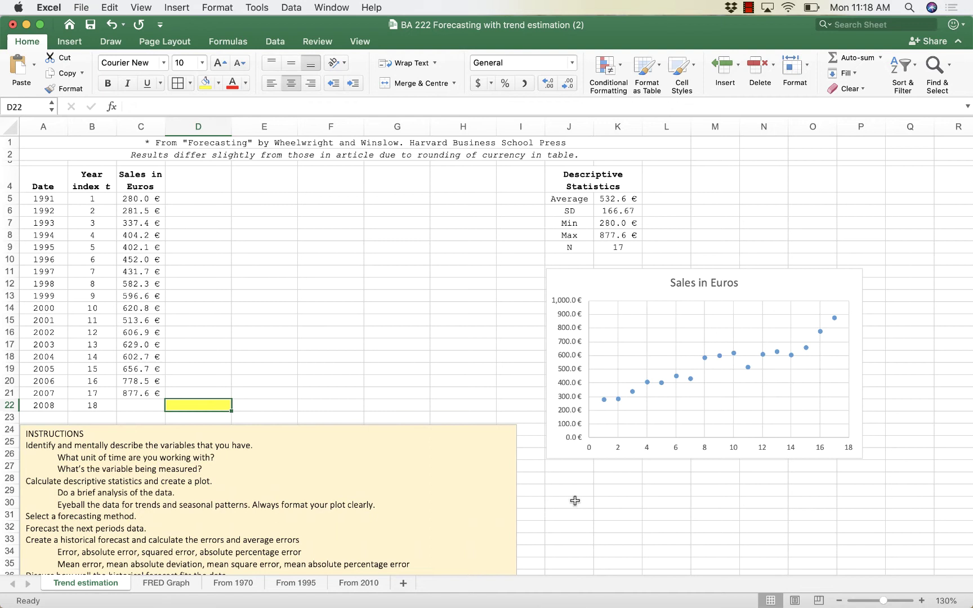
pyautogui.moveTo(567, 276); pyautogui.dragTo(569, 337)
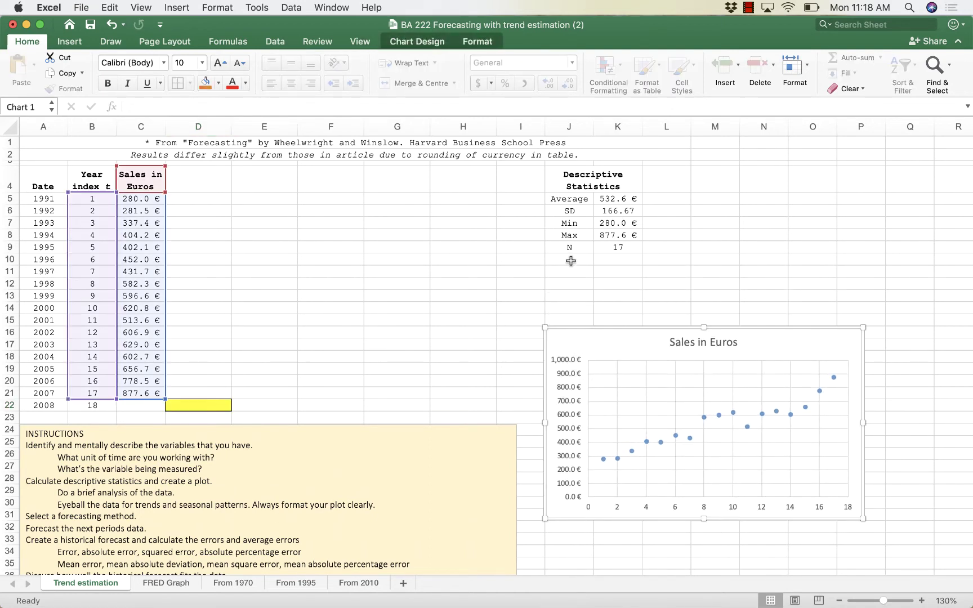
# - Add Intercept and Slope labels in J10:J11 and widen column J to fit
pyautogui.click(571, 260)
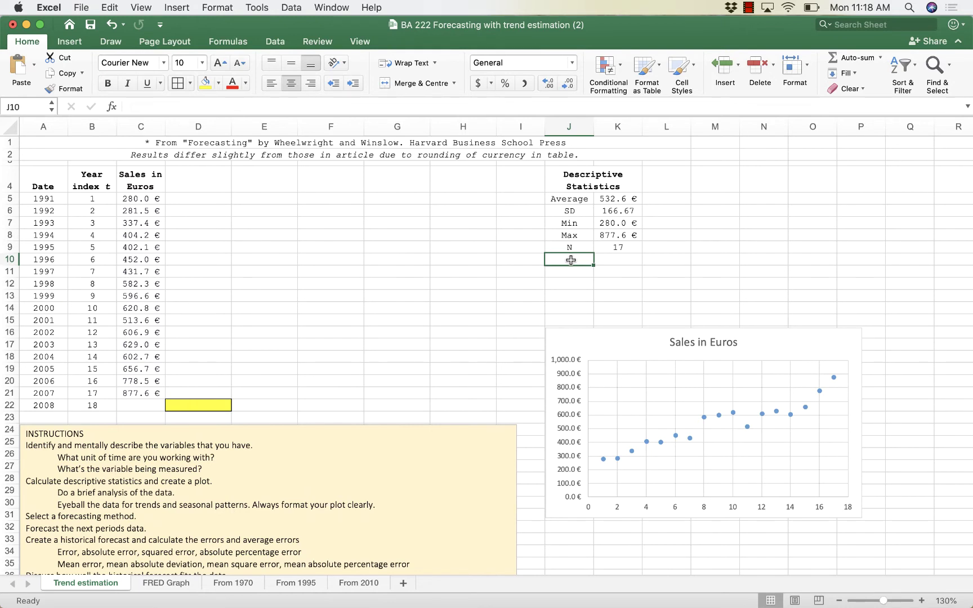
pyautogui.write('Intercept')
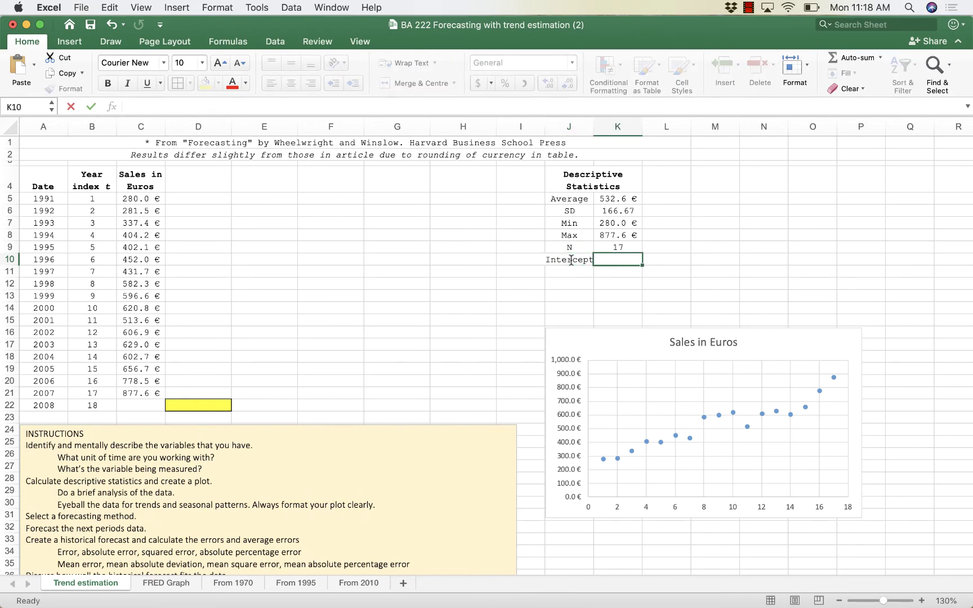
pyautogui.press('Return')
pyautogui.write('Slope')
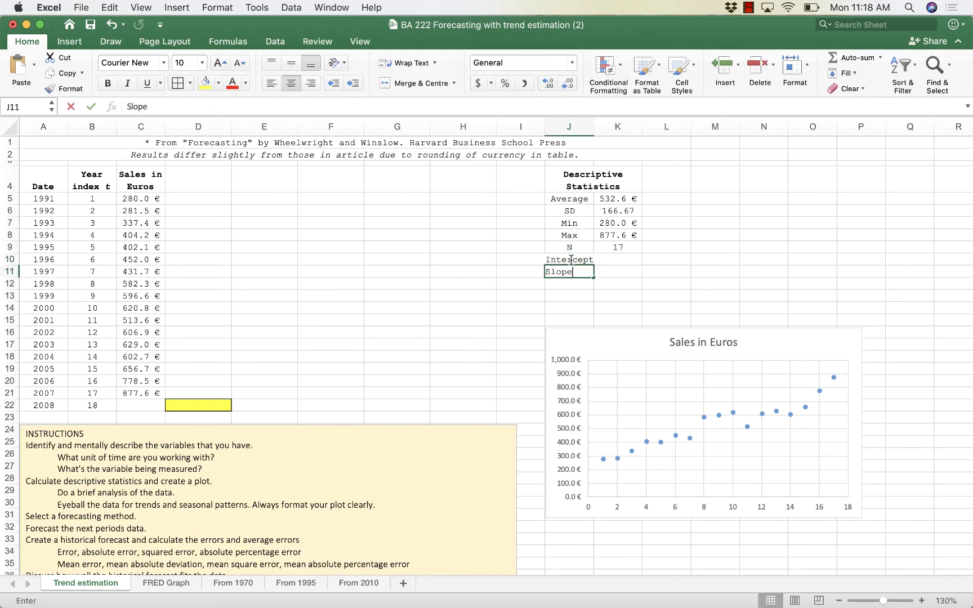
pyautogui.press('Return')
pyautogui.moveTo(597, 129); pyautogui.dragTo(602, 130)
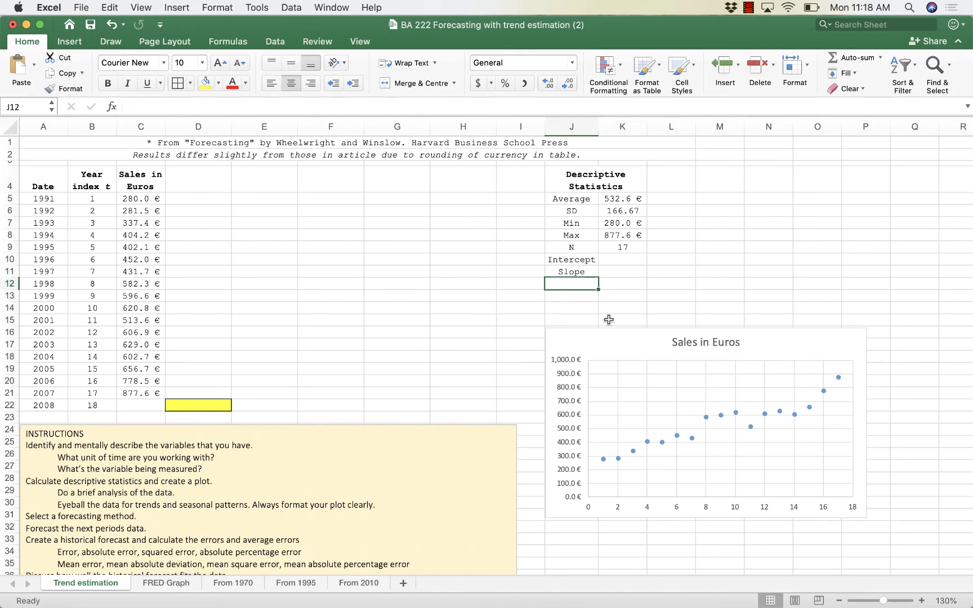
pyautogui.click(200, 405)
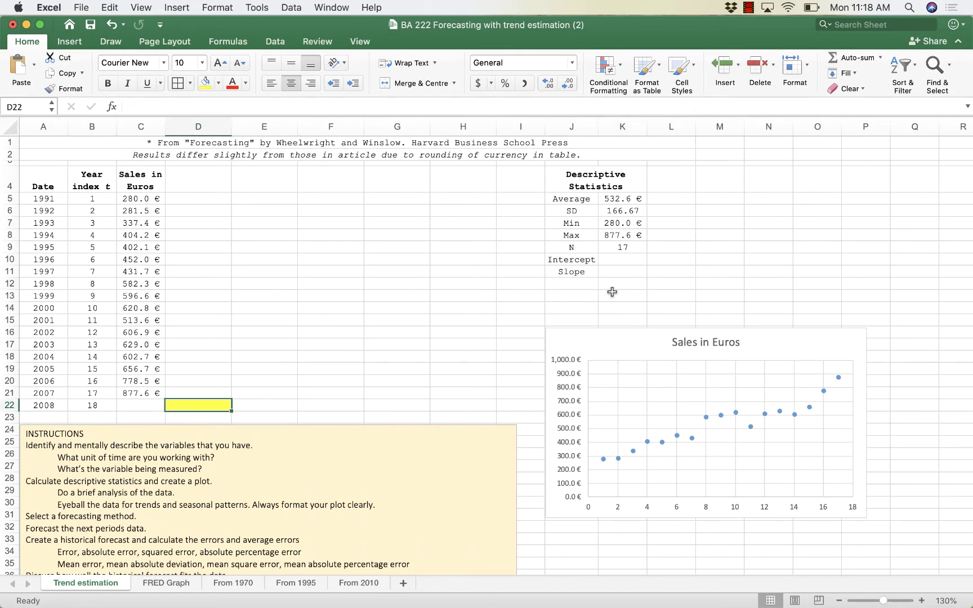
# - Enter =INTERCEPT(C5:C21,B5:B21) in K10, giving 251.4757
pyautogui.click(622, 264)
pyautogui.write('=')
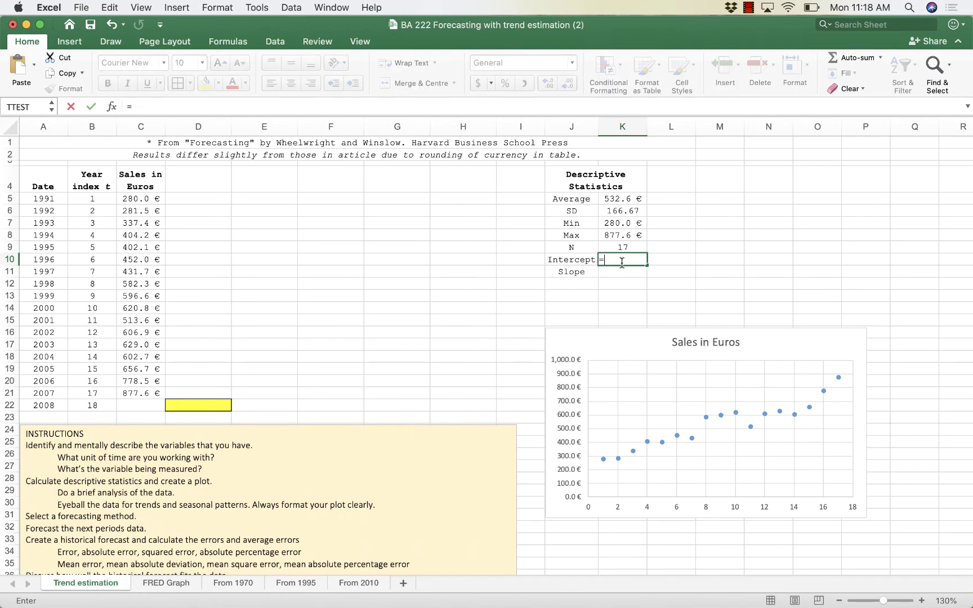
pyautogui.write('intercept(')
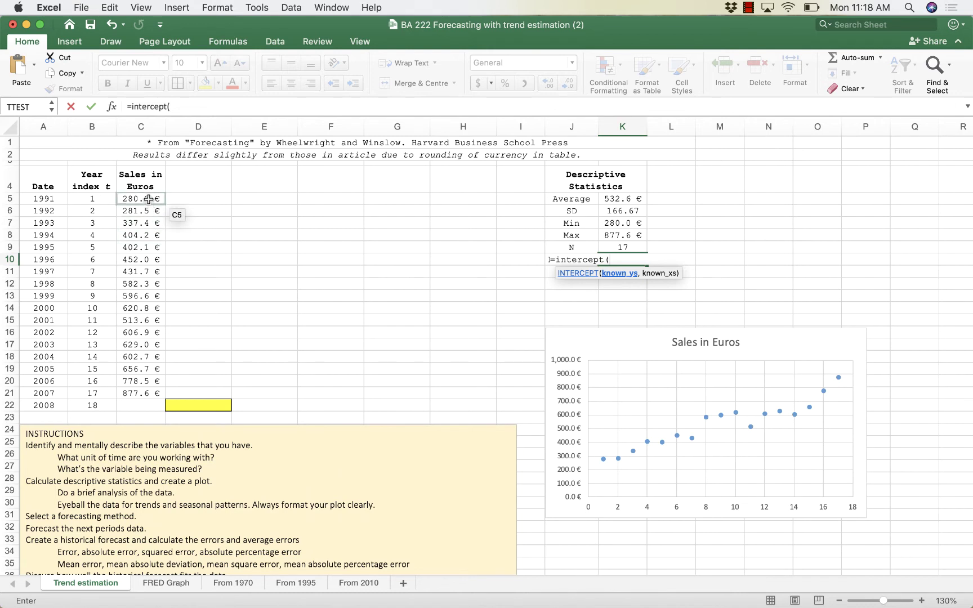
pyautogui.moveTo(141, 199); pyautogui.dragTo(140, 392)
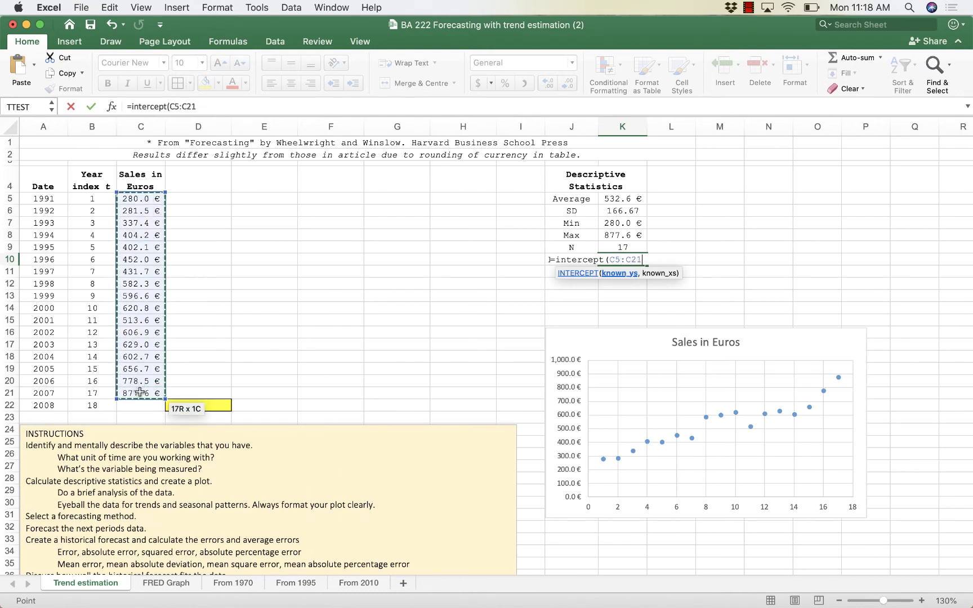
pyautogui.write(',')
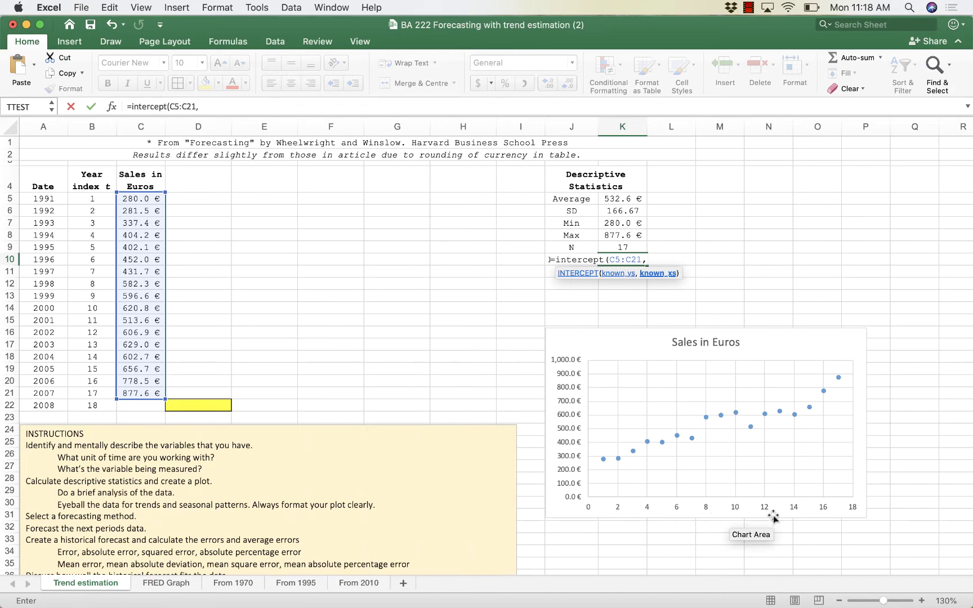
pyautogui.moveTo(82, 199); pyautogui.dragTo(78, 392)
pyautogui.write(')')
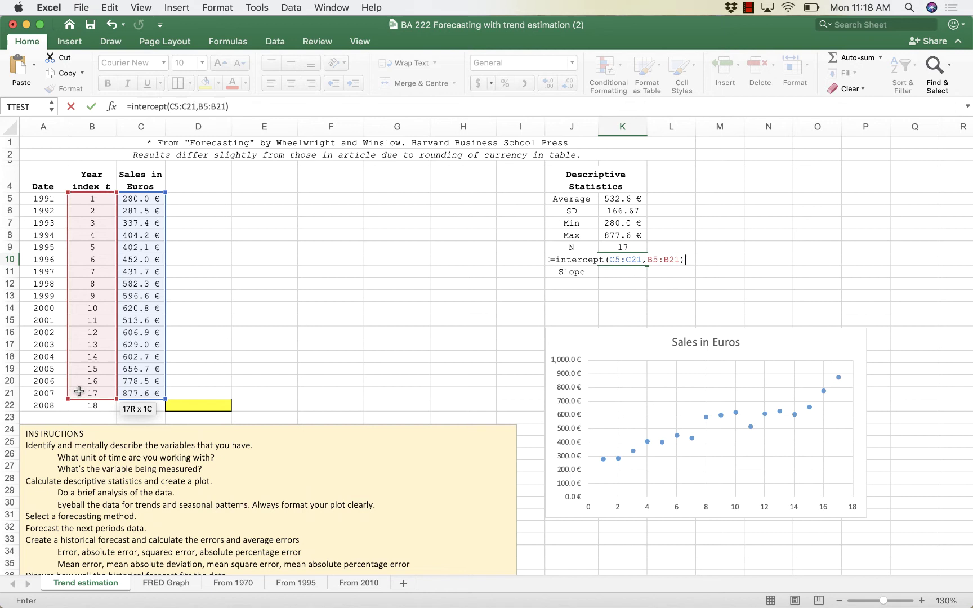
pyautogui.press('Return')
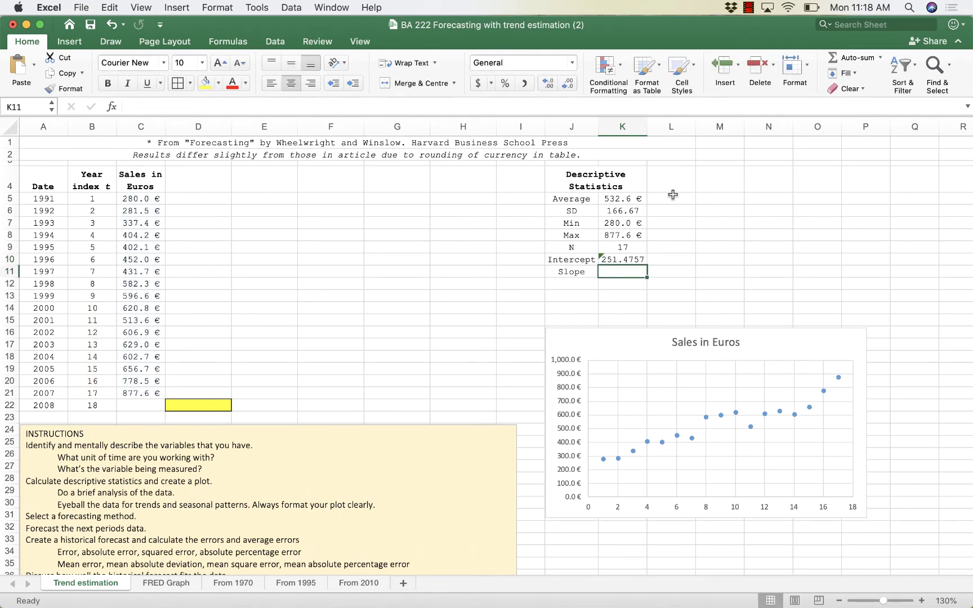
pyautogui.click(630, 259)
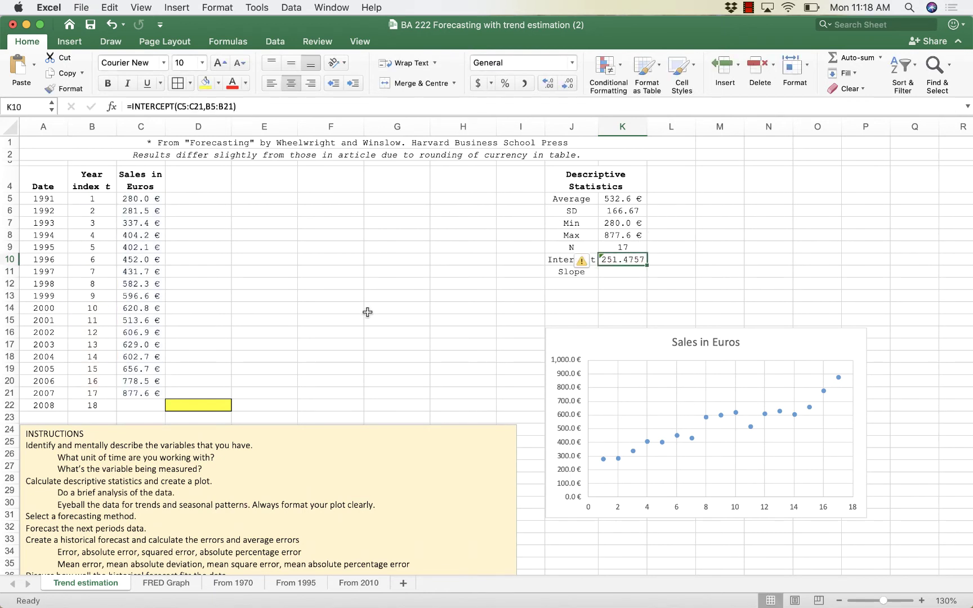
# - Show the intercept at one decimal and enter =SLOPE(C5:C21,B5:B21) in K11
pyautogui.click(567, 85)
pyautogui.click(567, 84)
pyautogui.click(567, 84)
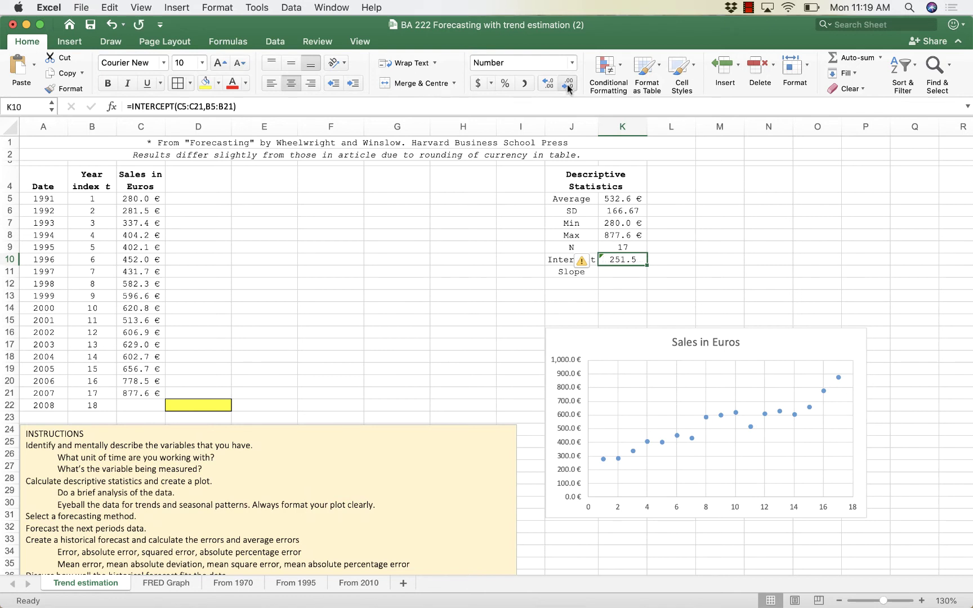
pyautogui.click(613, 272)
pyautogui.write('=slope(')
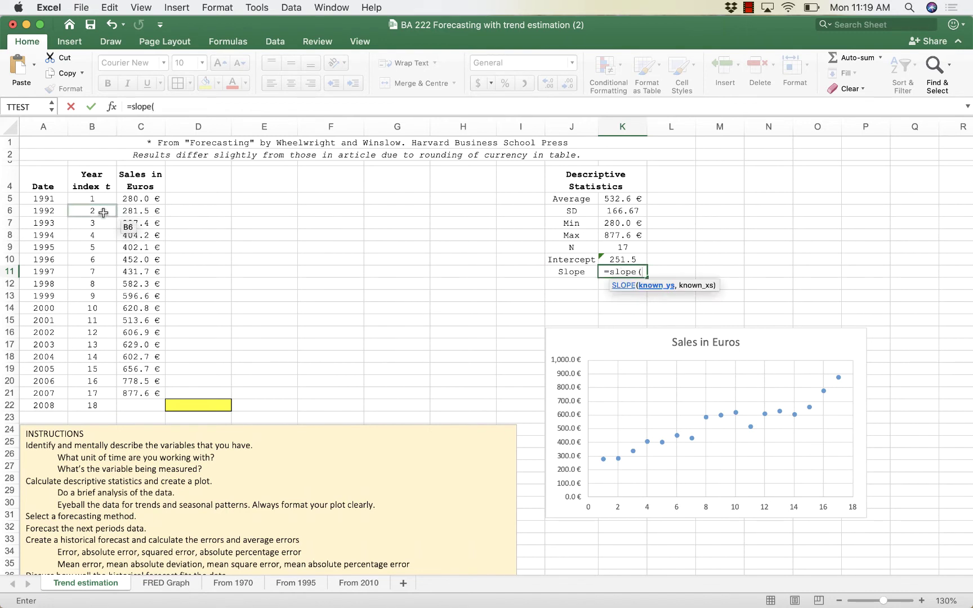
pyautogui.moveTo(140, 199); pyautogui.dragTo(128, 390)
pyautogui.write(',')
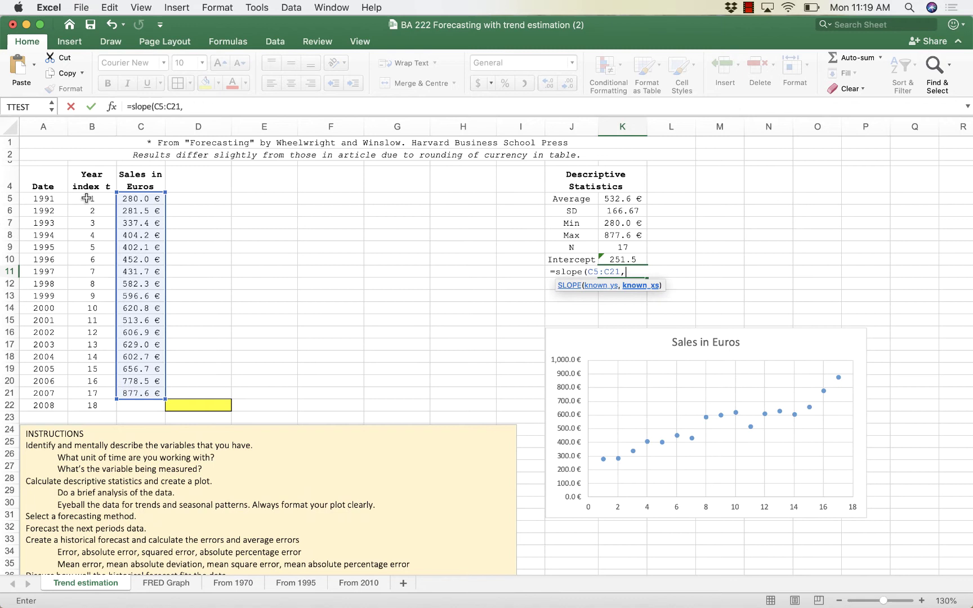
pyautogui.moveTo(86, 199); pyautogui.dragTo(79, 393)
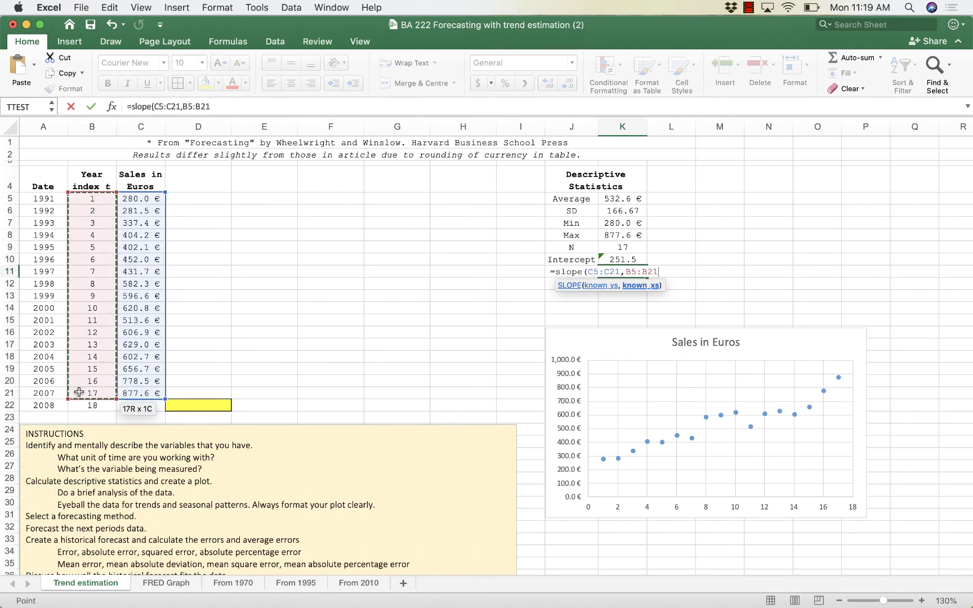
pyautogui.write(')')
pyautogui.press('Return')
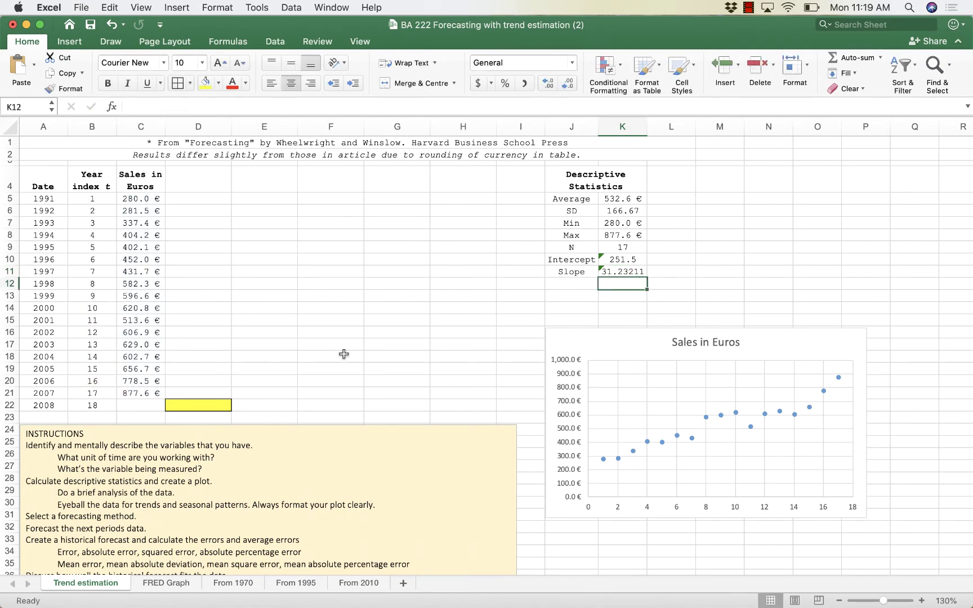
# - Display the slope as 31.2 and the SD as 166.7, both at one decimal
pyautogui.click(631, 269)
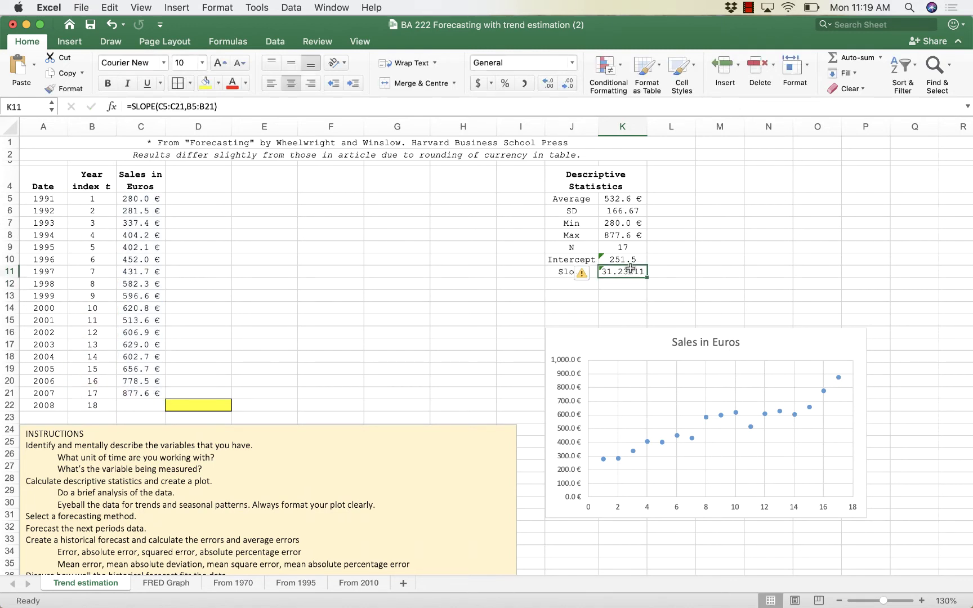
pyautogui.click(570, 84)
pyautogui.click(570, 84)
pyautogui.click(570, 84)
pyautogui.click(768, 293)
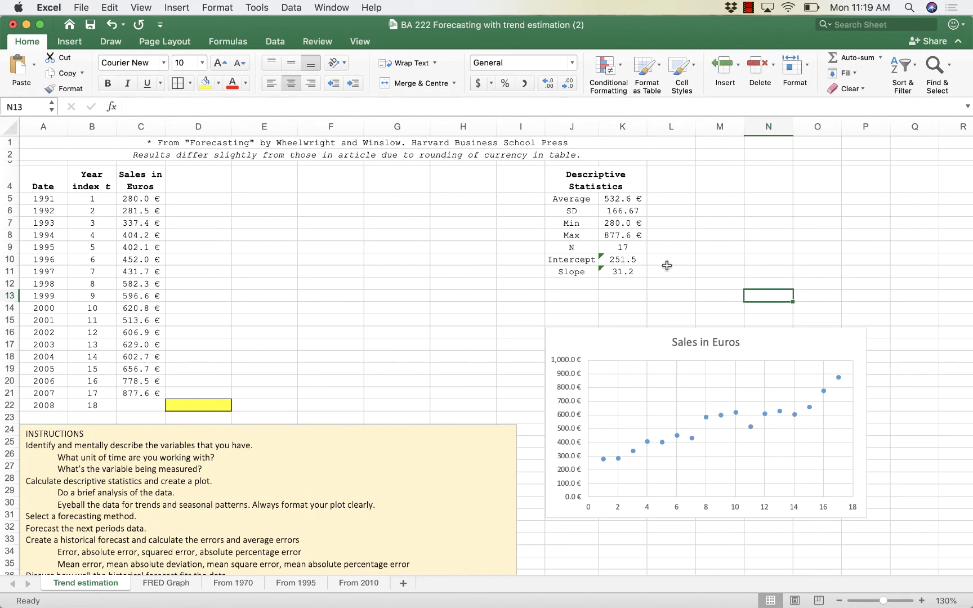
pyautogui.click(634, 213)
pyautogui.click(546, 85)
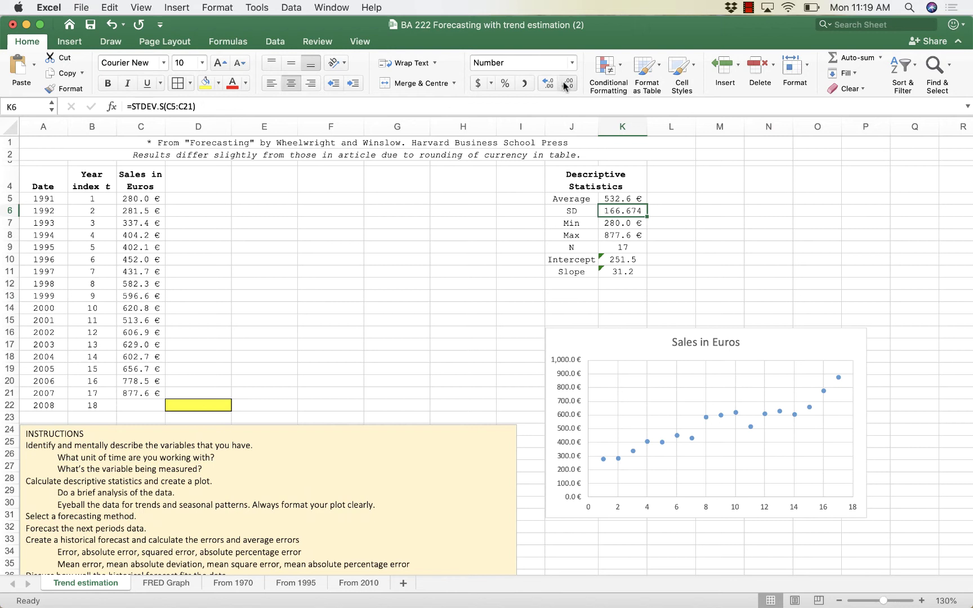
pyautogui.click(568, 84)
pyautogui.click(567, 84)
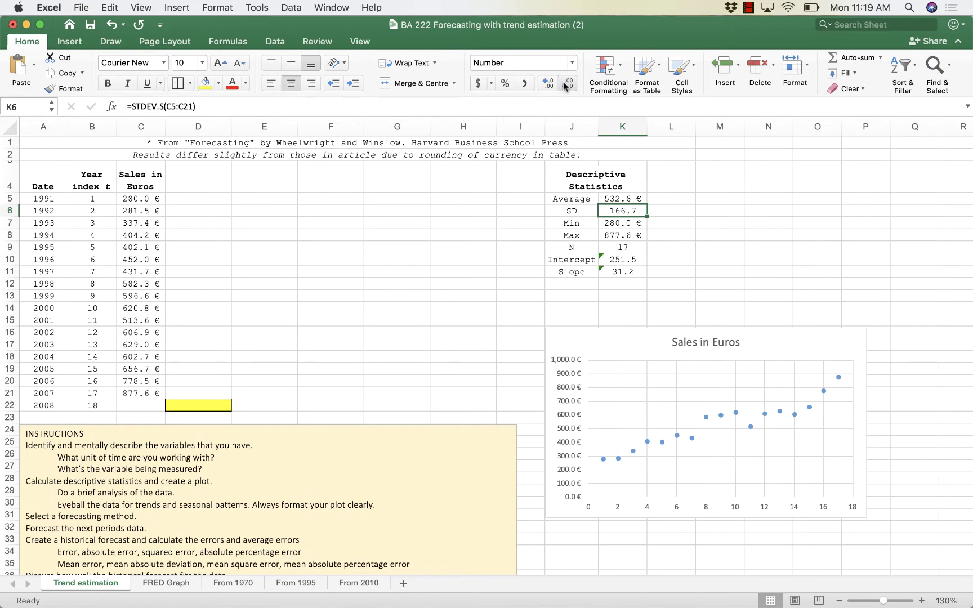
pyautogui.click(207, 402)
# - Label D23 'Forecast' and enter =K10+K11*B22 in D22 for the 2008 forecast
pyautogui.click(200, 419)
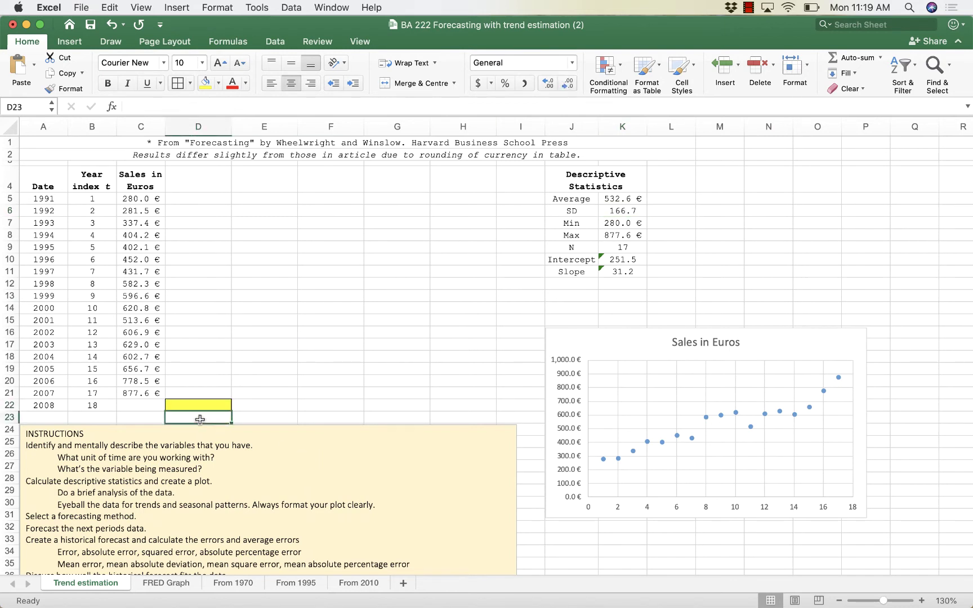
pyautogui.write('Forecast')
pyautogui.press('Up')
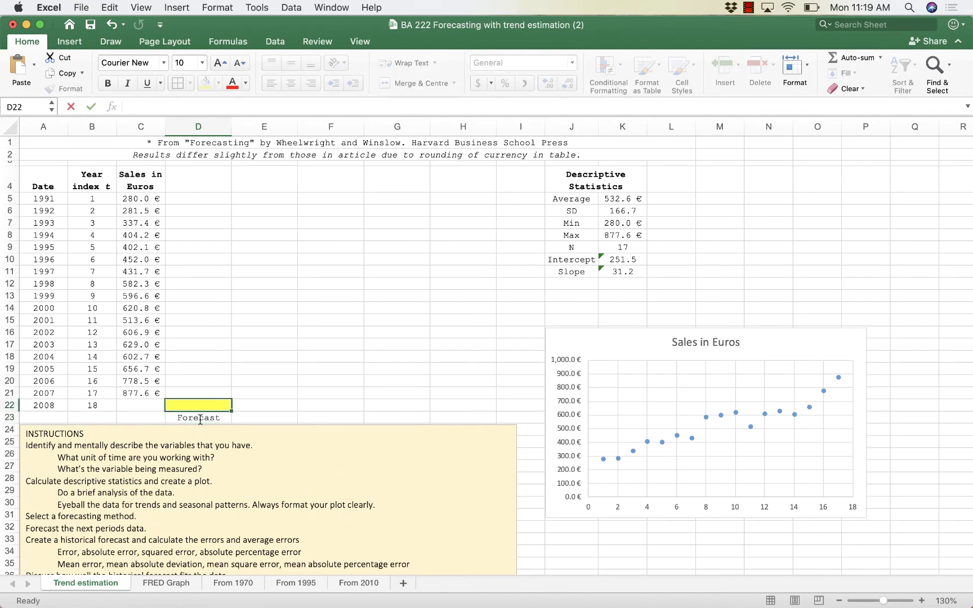
pyautogui.write('=')
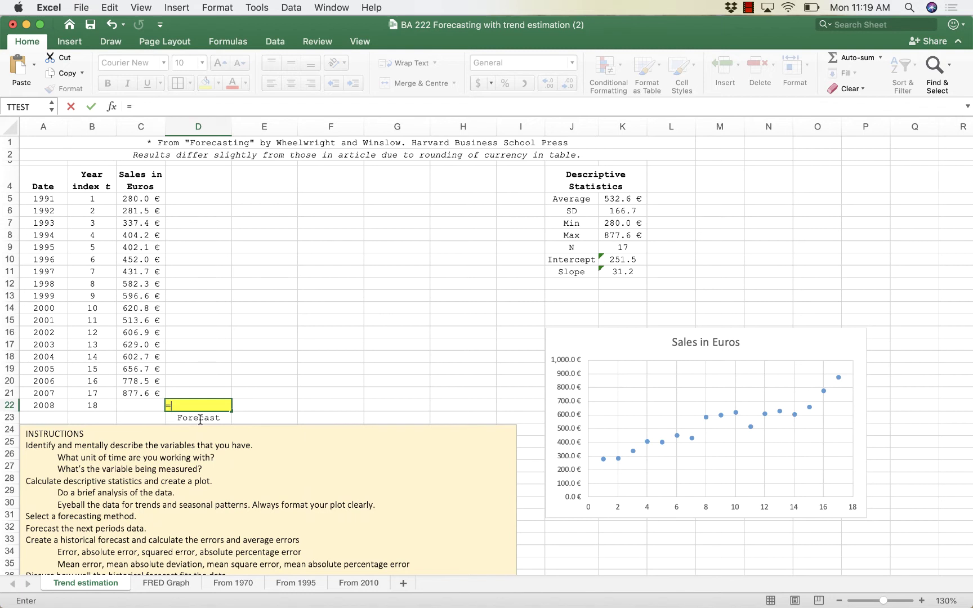
pyautogui.click(623, 259)
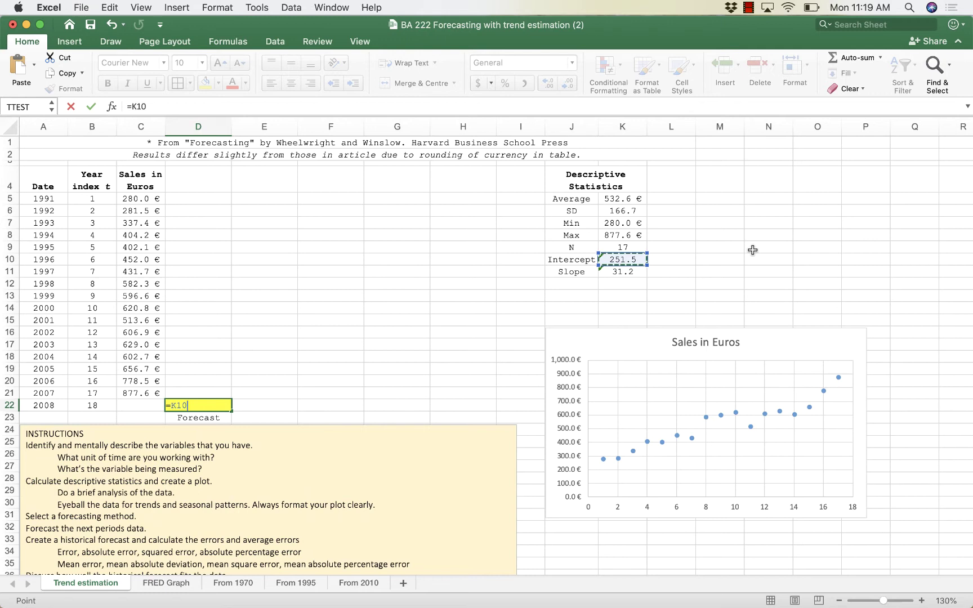
pyautogui.write('+')
pyautogui.click(631, 273)
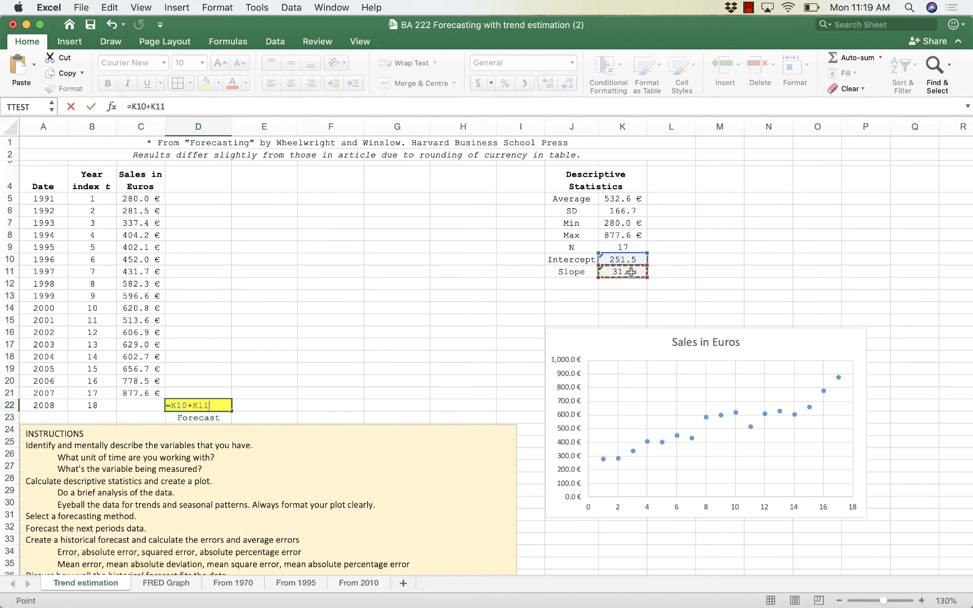
pyautogui.write('*')
pyautogui.click(92, 405)
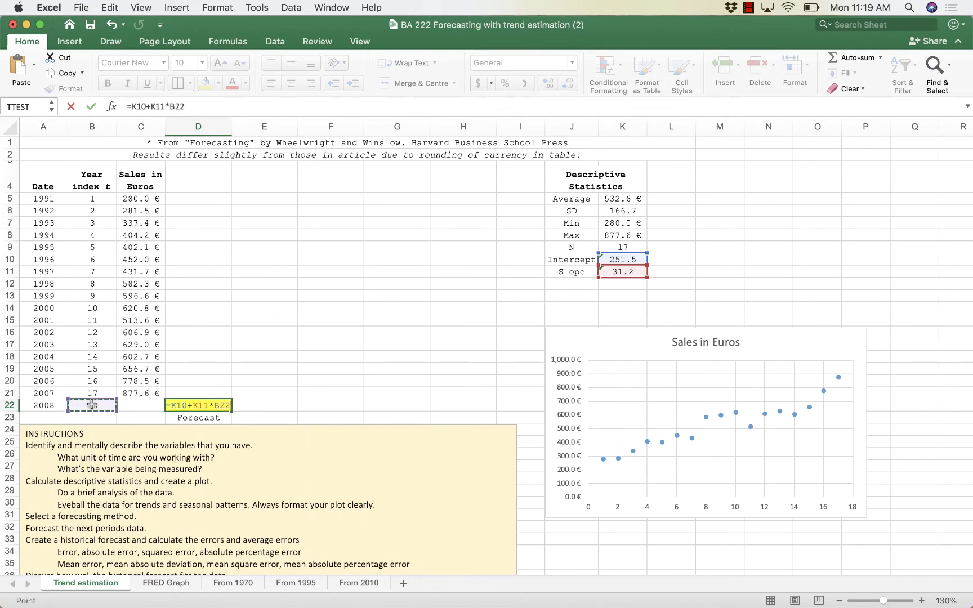
pyautogui.press('Return')
# - Reduce the forecast's displayed decimals so D22 shows 813.65
pyautogui.click(210, 404)
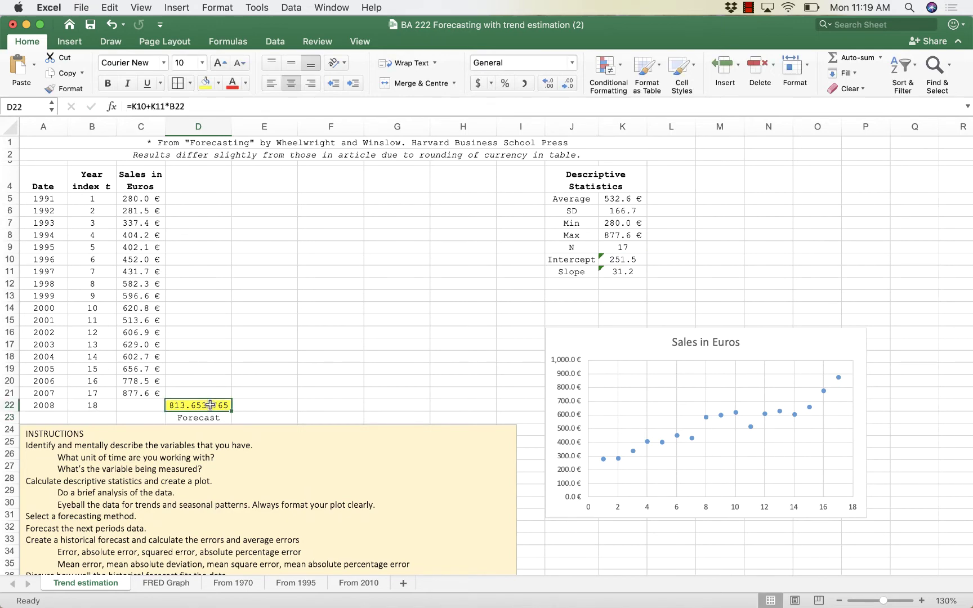
pyautogui.click(564, 86)
pyautogui.click(564, 87)
pyautogui.click(564, 86)
pyautogui.click(564, 86)
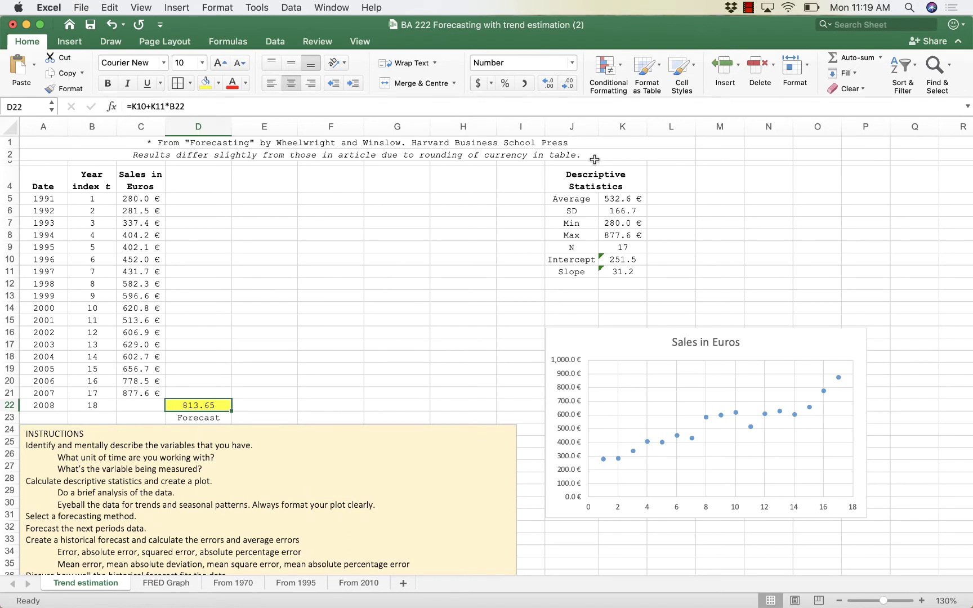
# - Format D22 as Currency with the € German (Germany) symbol and one decimal, showing 813.7 €
pyautogui.click(574, 84)
pyautogui.click(572, 64)
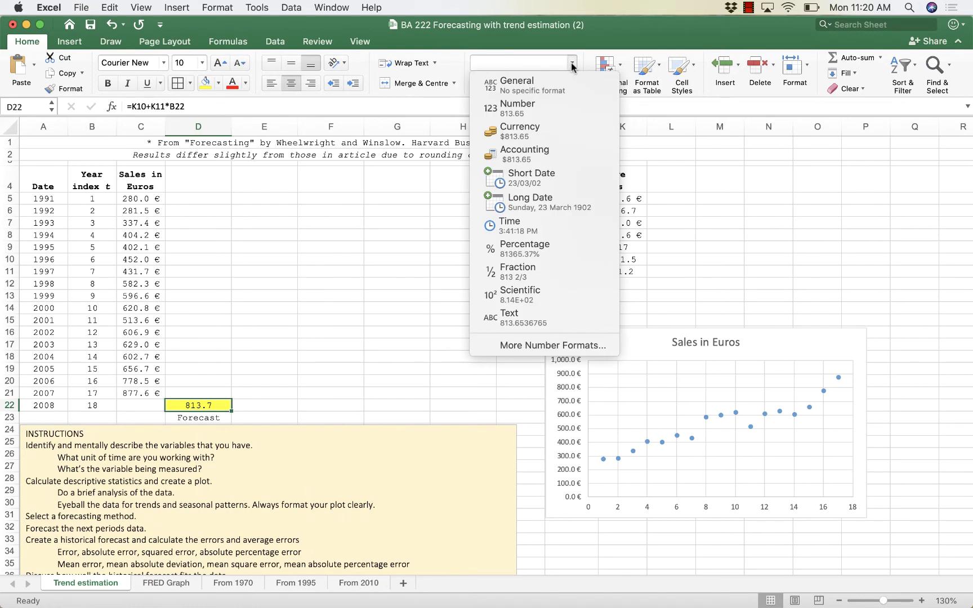
pyautogui.click(517, 347)
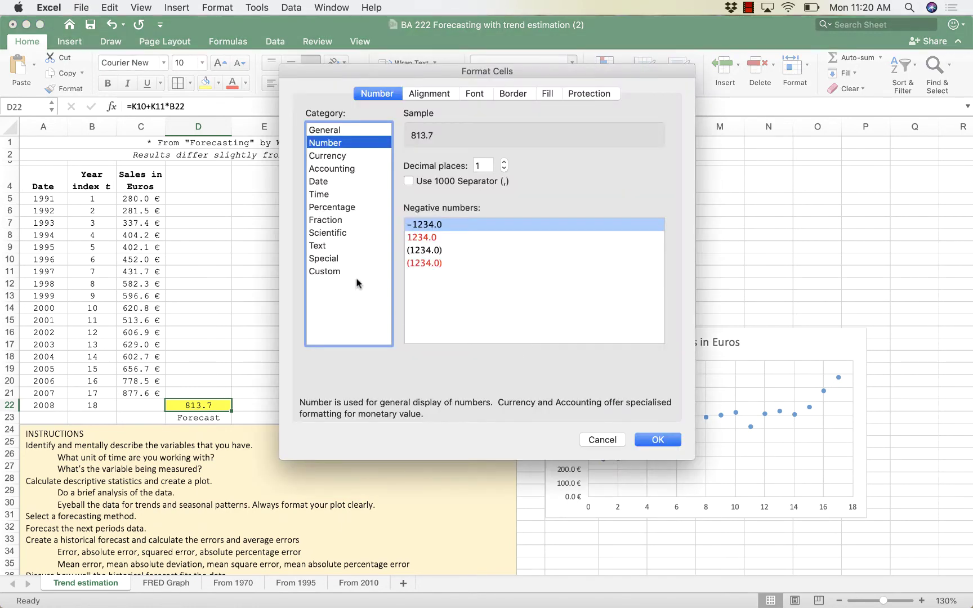
pyautogui.click(327, 156)
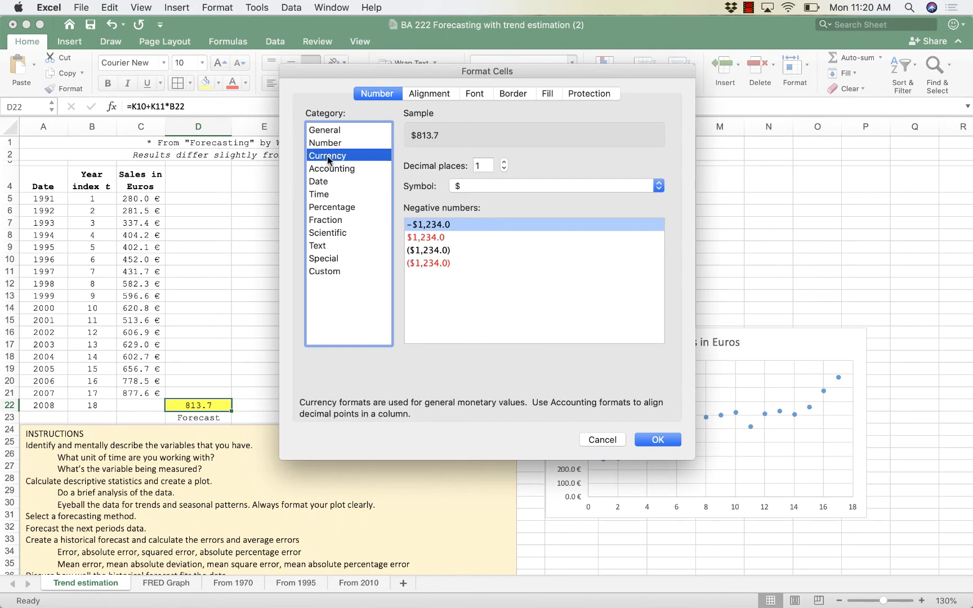
pyautogui.click(522, 183)
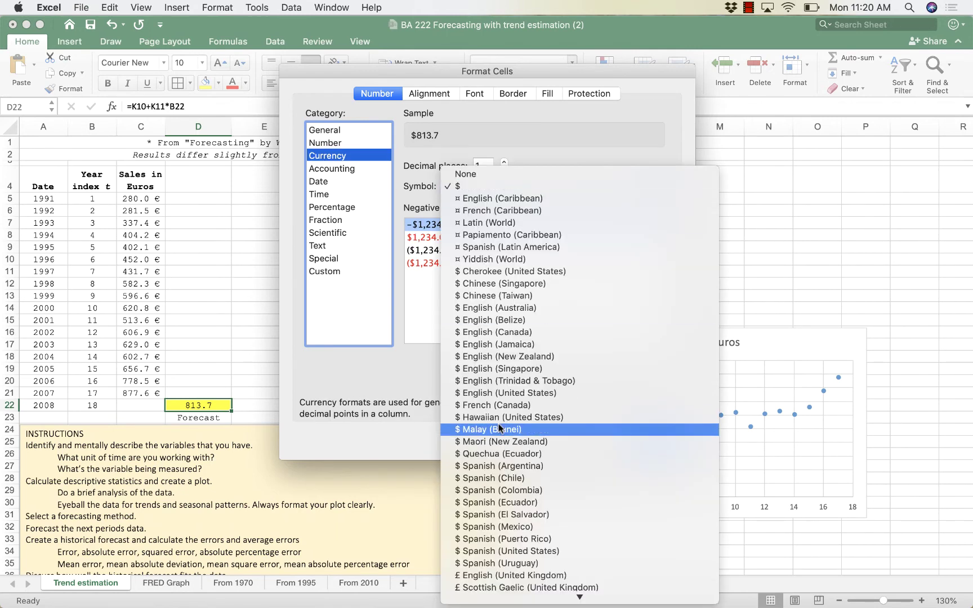
pyautogui.scroll(-10, 499, 428)
pyautogui.scroll(-1, 499, 428)
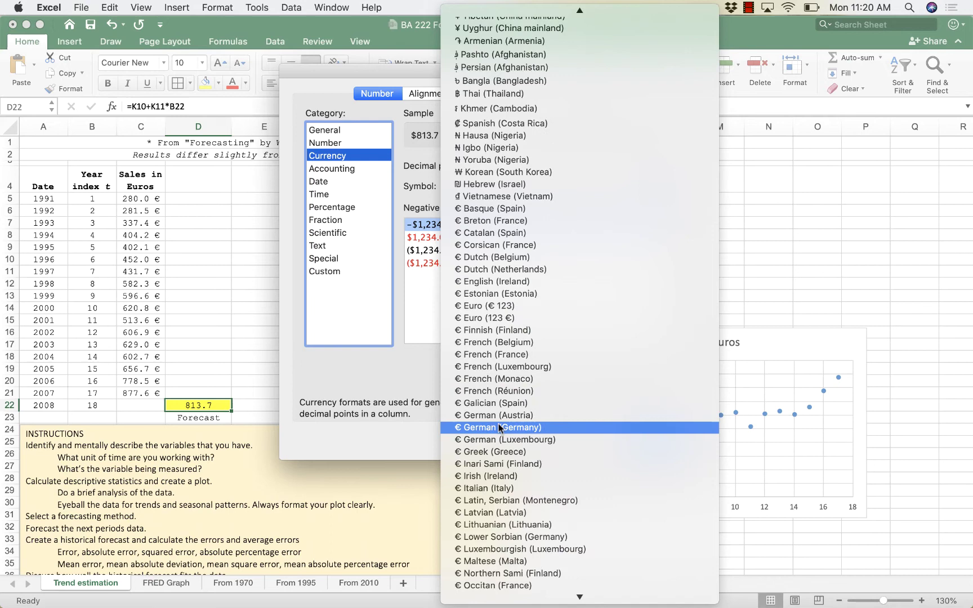
pyautogui.click(500, 428)
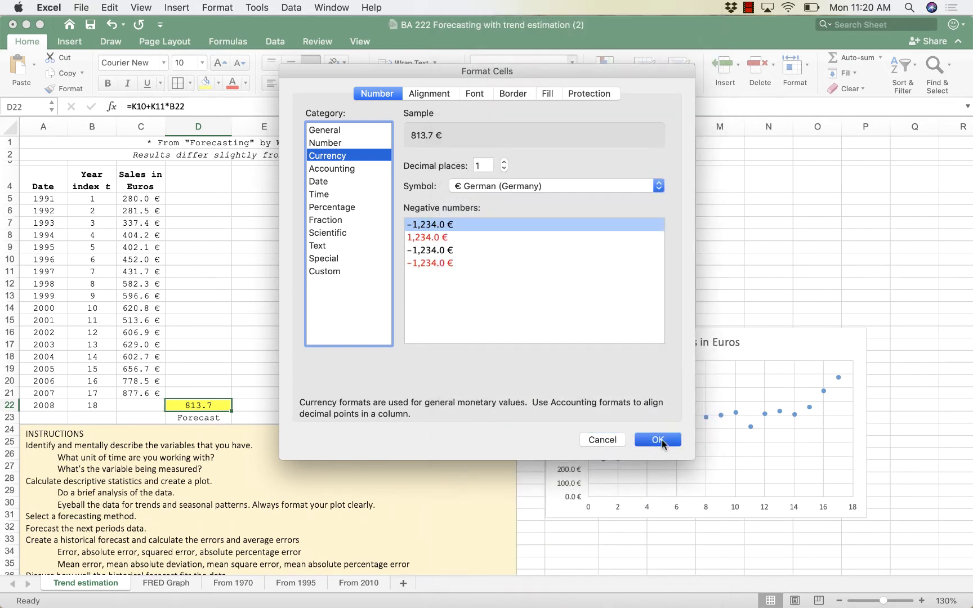
pyautogui.click(658, 440)
pyautogui.click(317, 298)
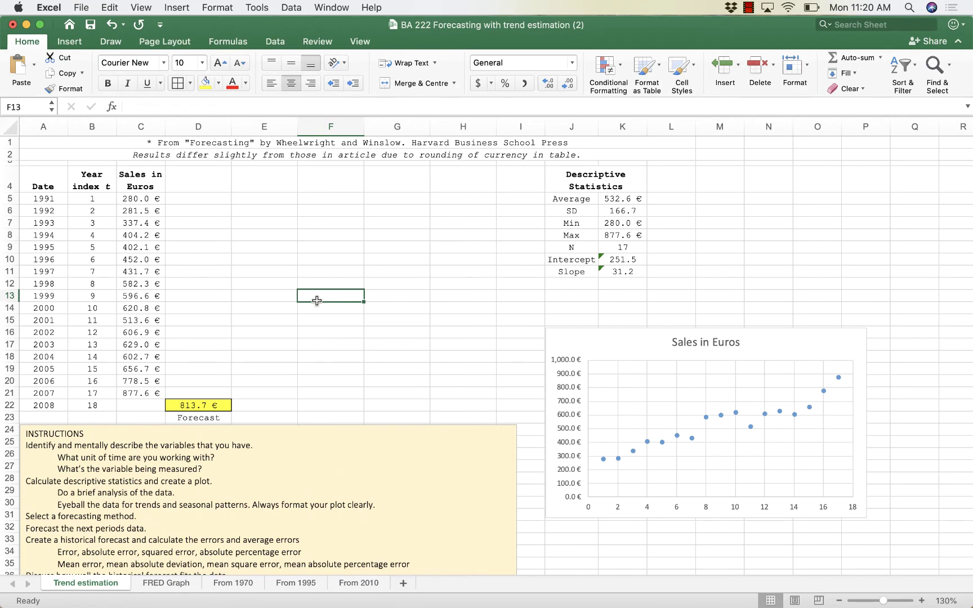
# - Enter the heading '(Historical) Forecast' in D4 and widen column D to fit it
pyautogui.click(207, 181)
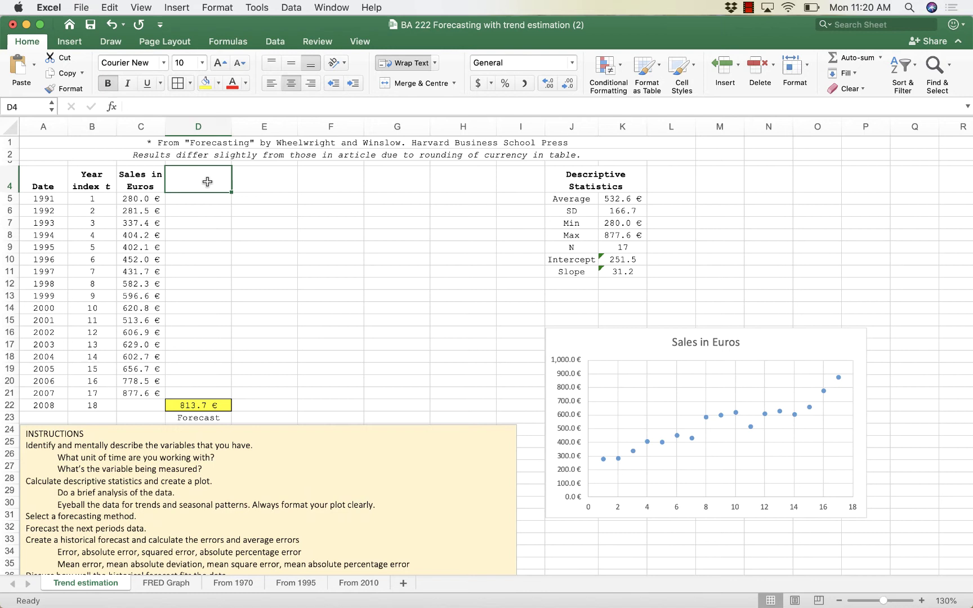
pyautogui.doubleClick(207, 181)
pyautogui.write('(H')
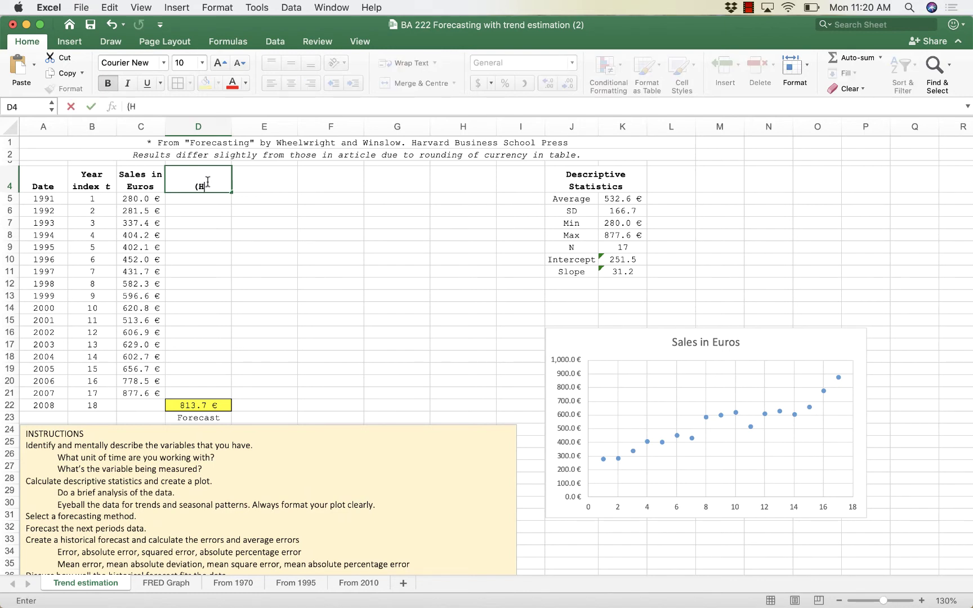
pyautogui.write('istorical)')
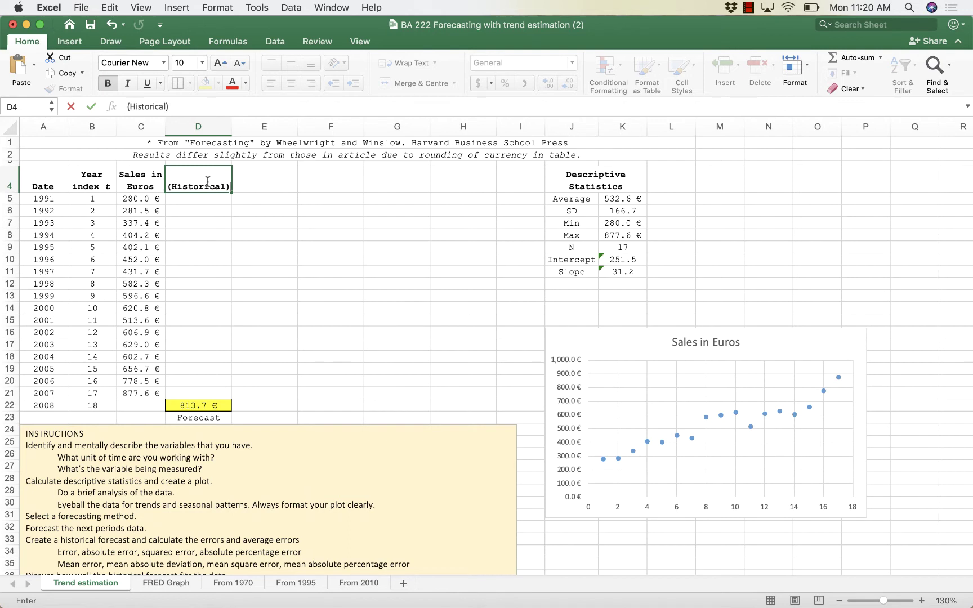
pyautogui.write(' Forecast')
pyautogui.press('Return')
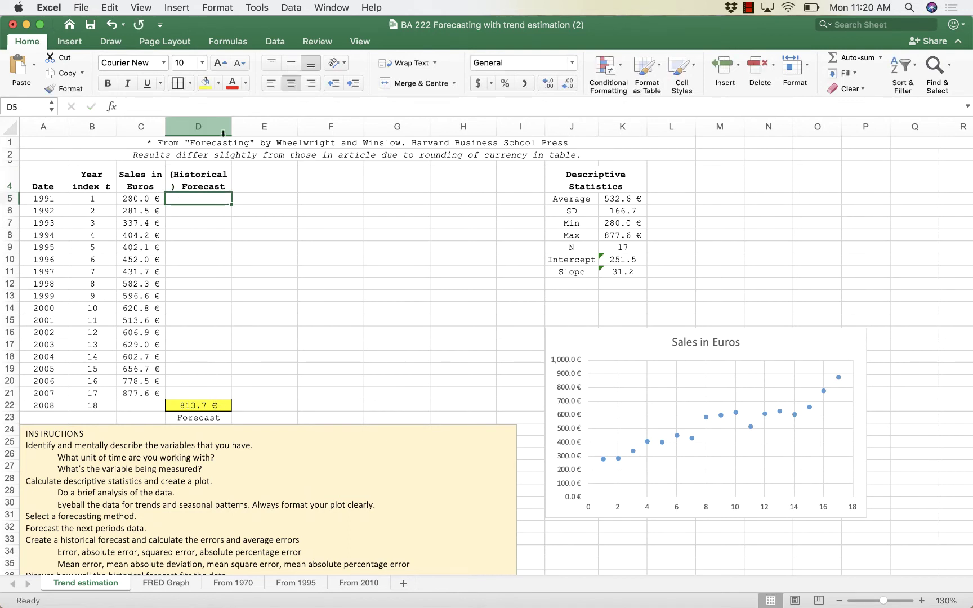
pyautogui.moveTo(231, 127); pyautogui.dragTo(235, 126)
# - Inspect the 2008 forecast formula in D22 and the empty forecast cells above it
pyautogui.click(198, 408)
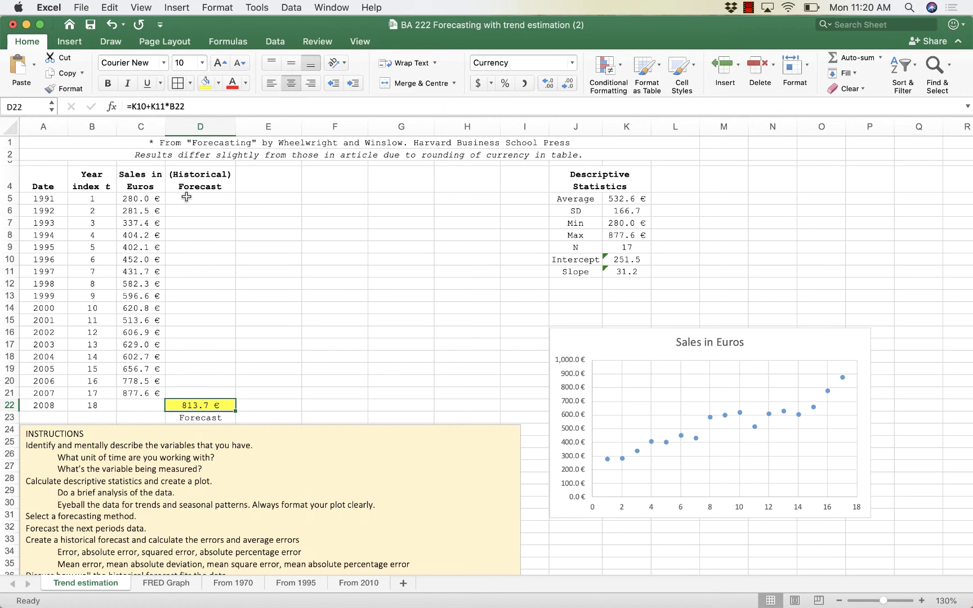
pyautogui.moveTo(187, 197); pyautogui.dragTo(189, 389)
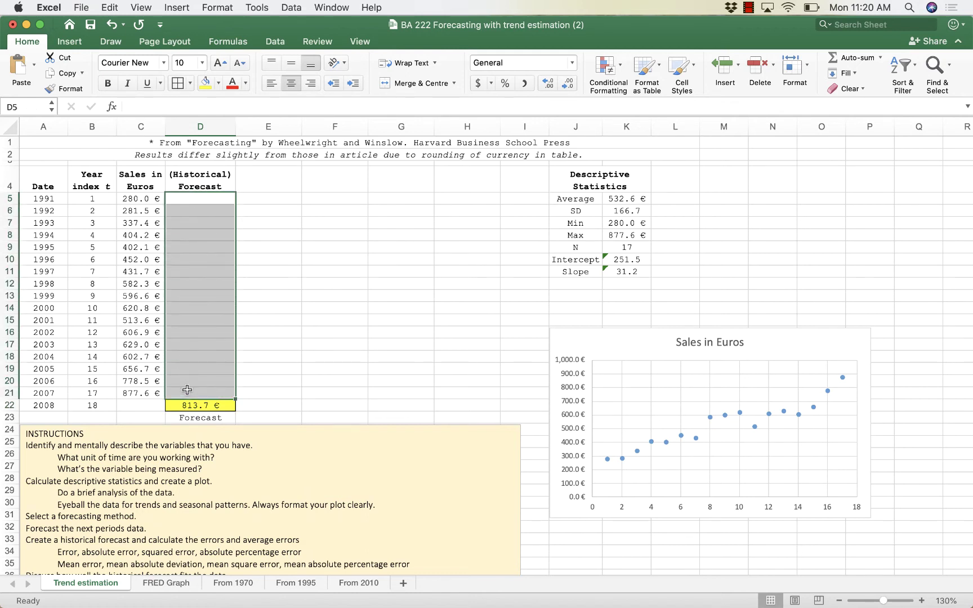
pyautogui.click(192, 404)
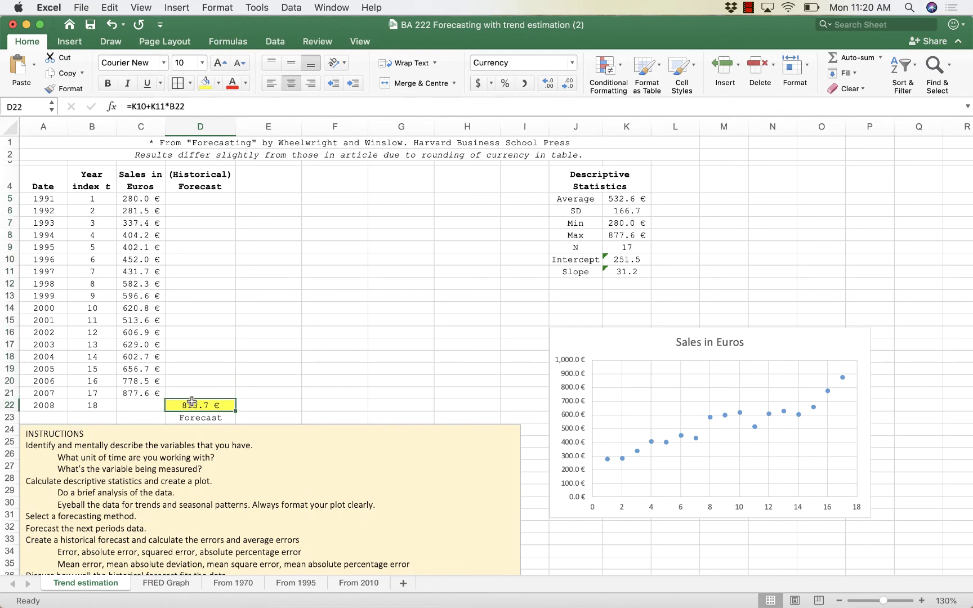
# - Enter =$K$10+$K$11*B5 in D5 as the 1991 forecast, giving 282.7078431
pyautogui.click(211, 198)
pyautogui.write('=')
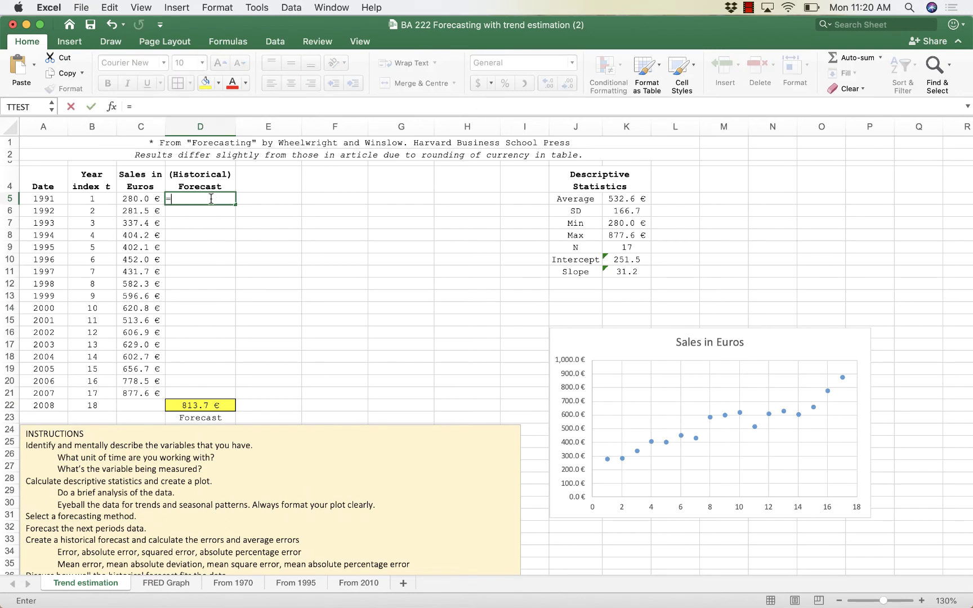
pyautogui.click(622, 259)
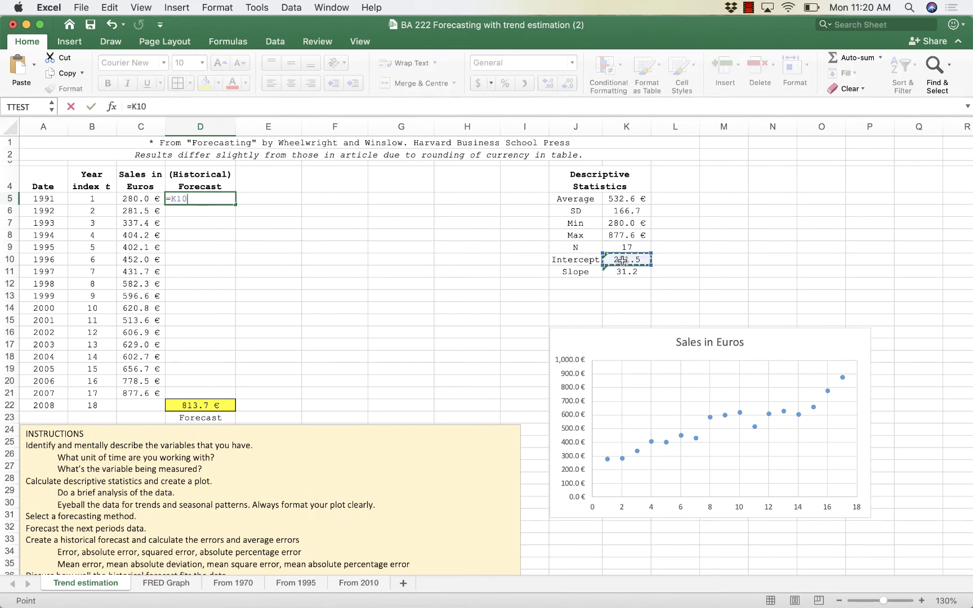
pyautogui.press('F4')
pyautogui.write('+')
pyautogui.click(641, 271)
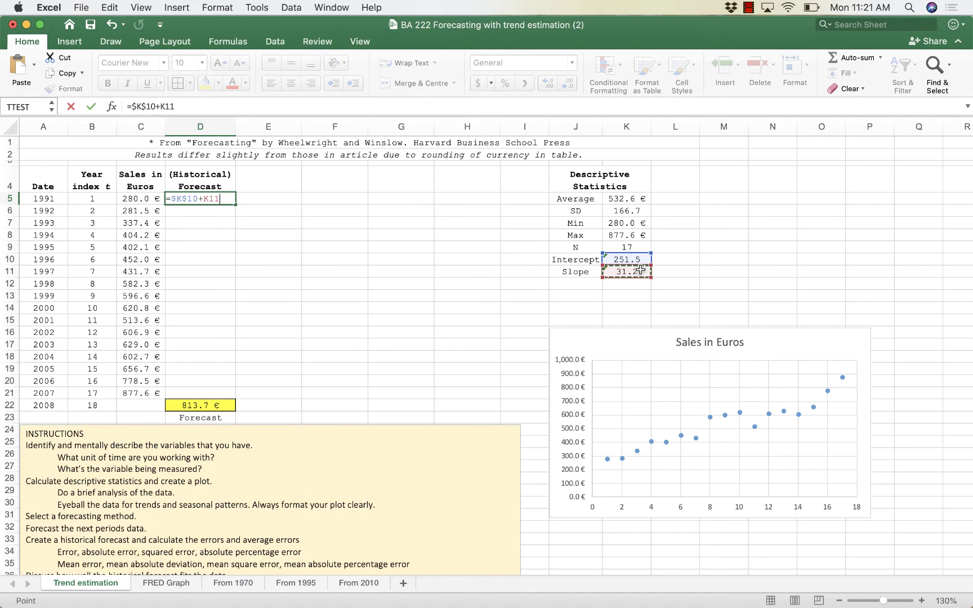
pyautogui.press('F4')
pyautogui.write('*')
pyautogui.click(88, 199)
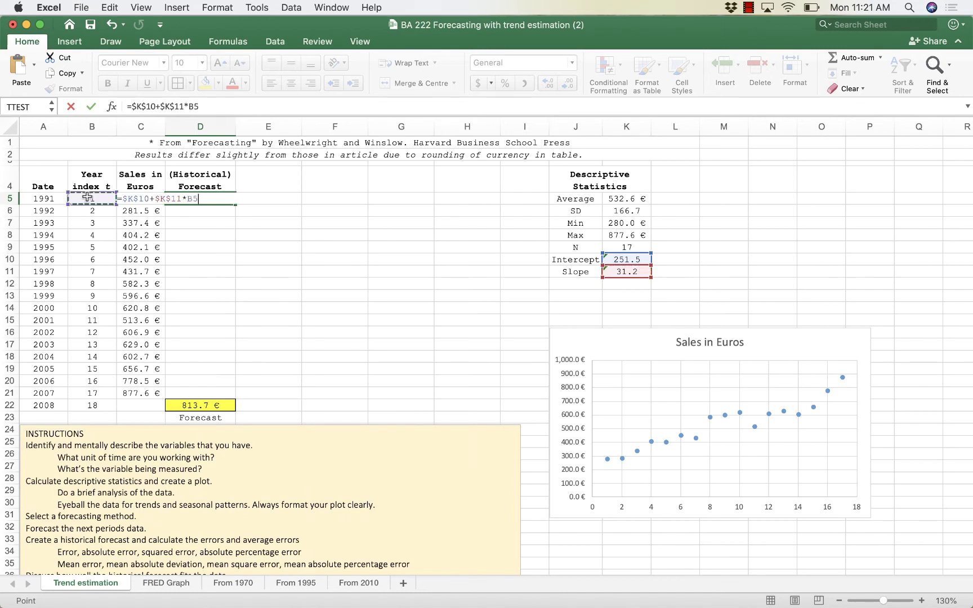
pyautogui.press('Return')
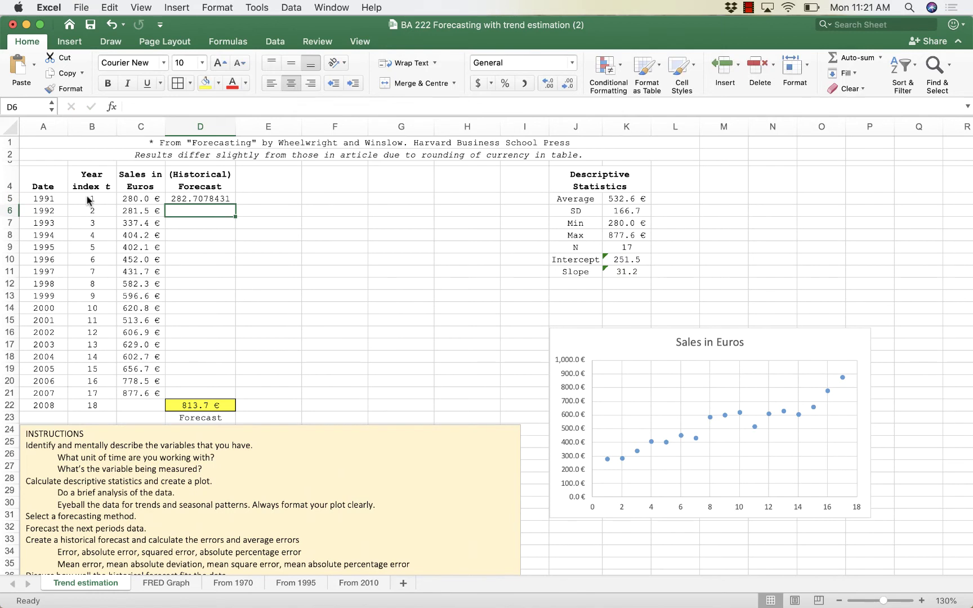
pyautogui.click(185, 199)
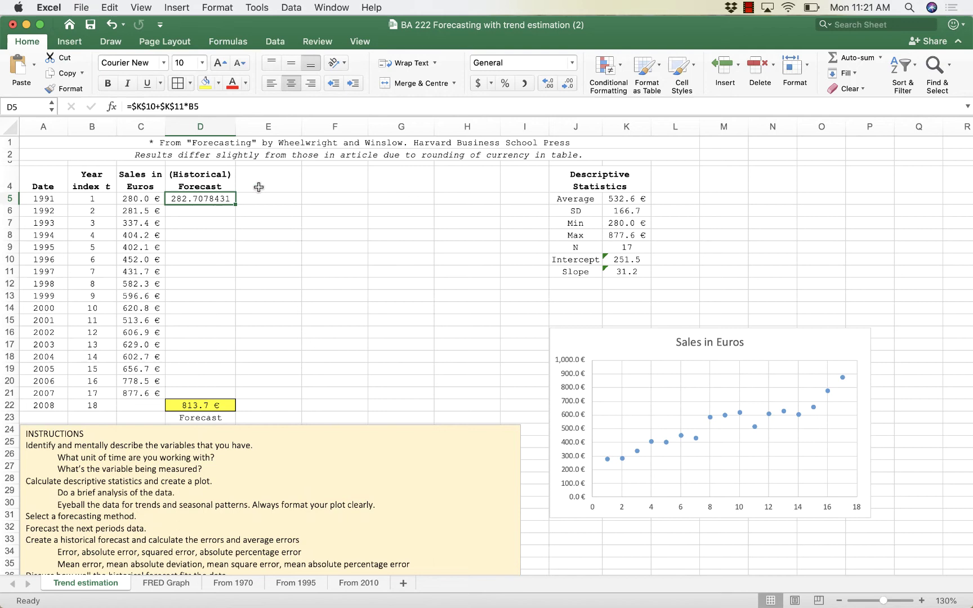
# - Format D5 as currency with the € Catalan (Spain) symbol, showing 282.71 €
pyautogui.click(572, 63)
pyautogui.click(524, 137)
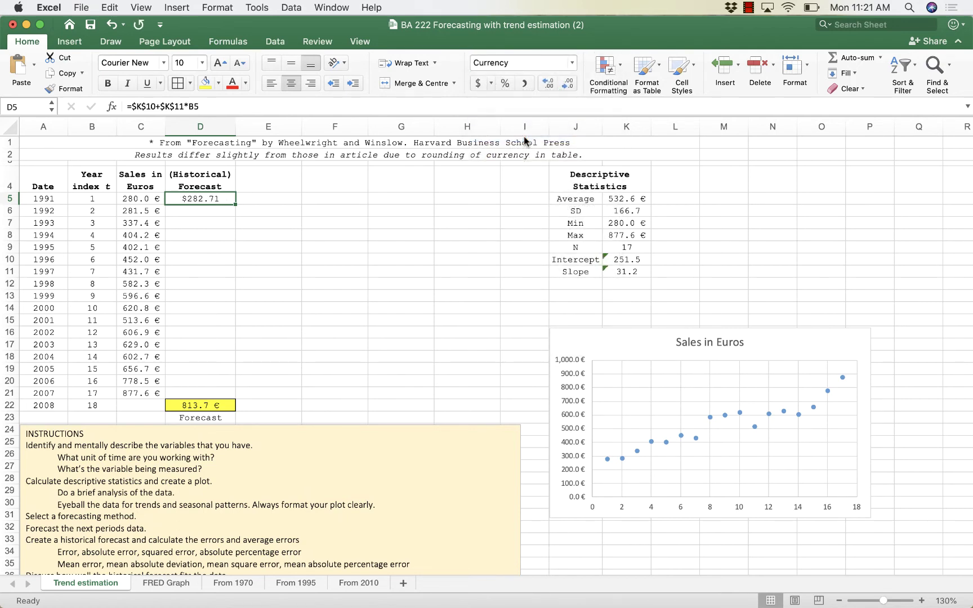
pyautogui.click(574, 63)
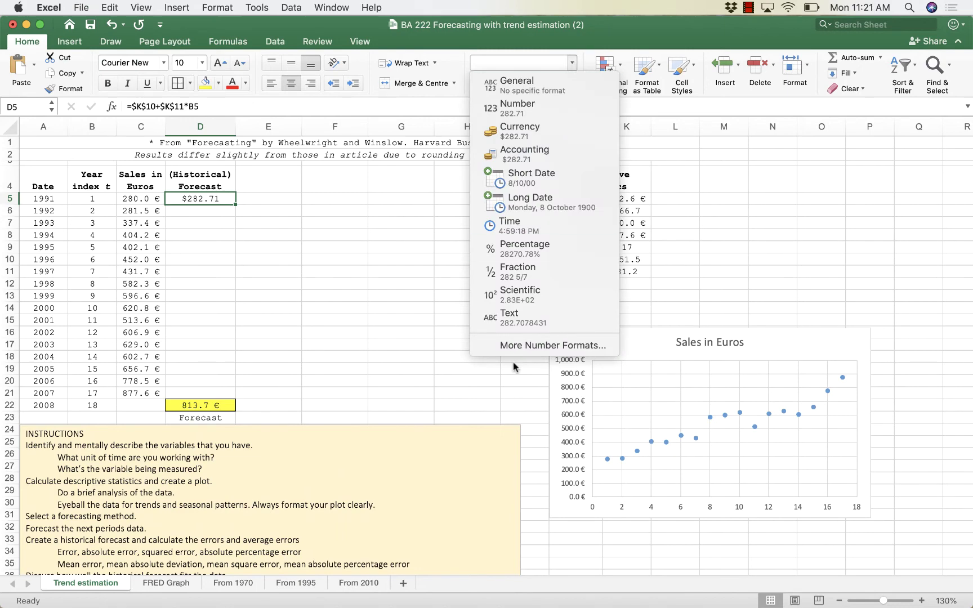
pyautogui.click(523, 345)
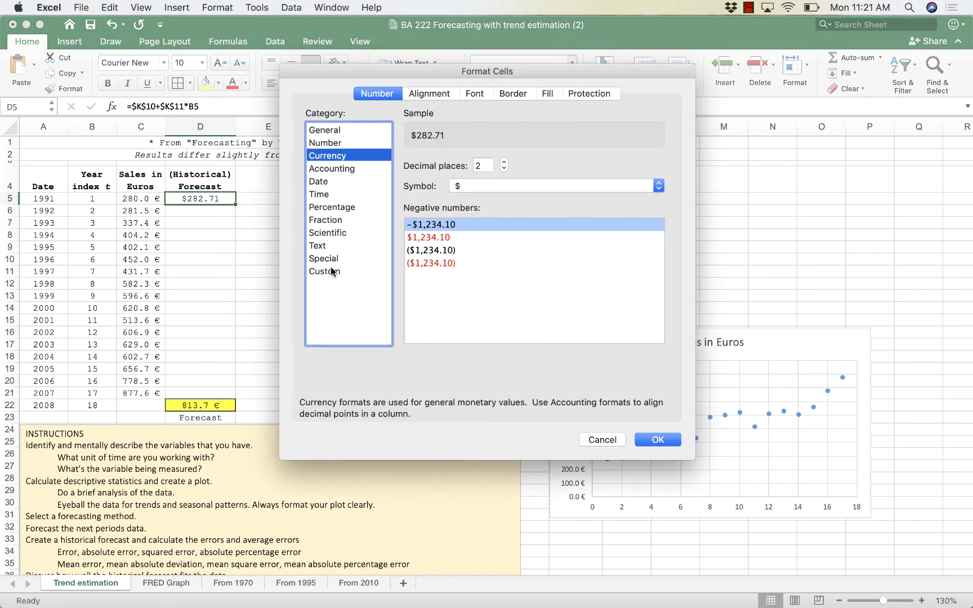
pyautogui.click(479, 186)
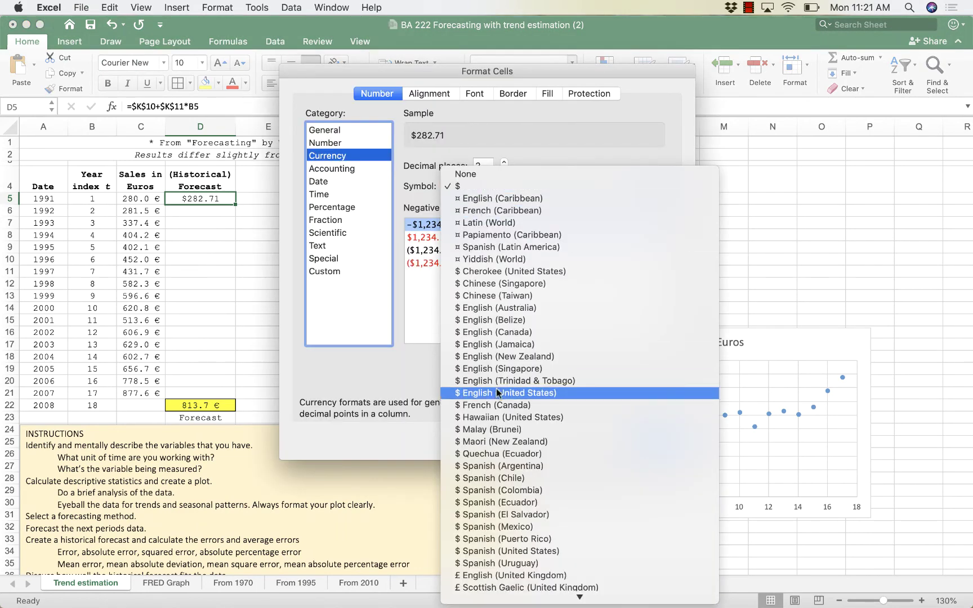
pyautogui.scroll(-10, 497, 393)
pyautogui.scroll(-3, 497, 392)
pyautogui.click(492, 406)
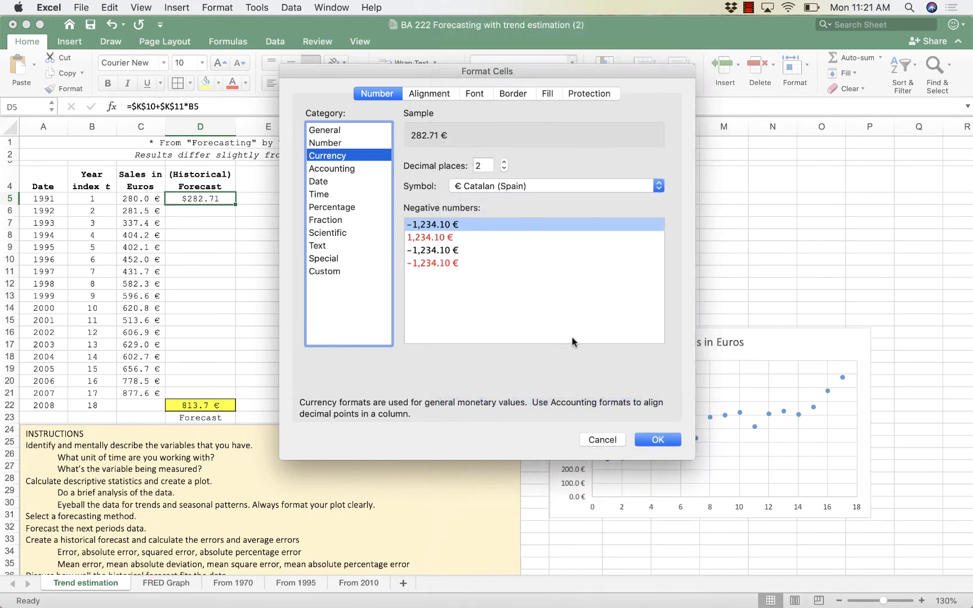
pyautogui.click(658, 440)
# - Fill the D5 forecast formula down to D6, giving 313.94 € for 1992
pyautogui.click(336, 299)
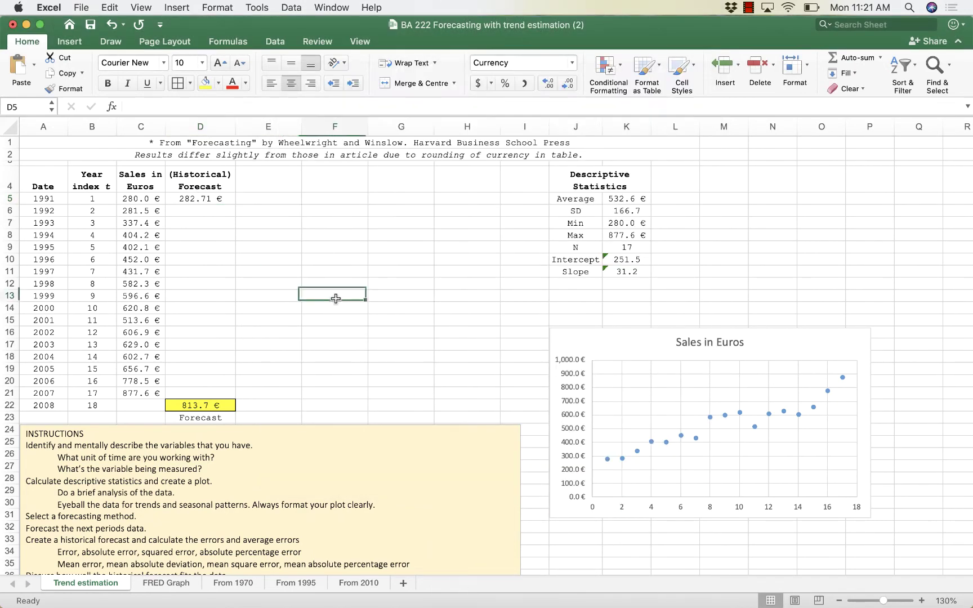
pyautogui.click(250, 179)
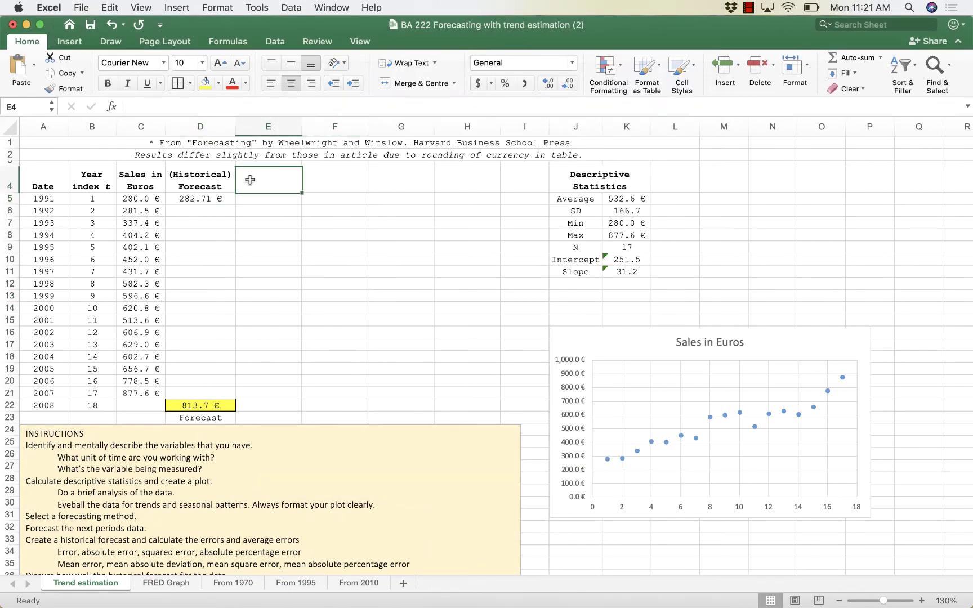
pyautogui.click(204, 199)
pyautogui.moveTo(235, 204); pyautogui.dragTo(205, 210)
# - Type Error, Absolute Deviation, Square Error and Absolute Percentage Error into cells E4 through H4
pyautogui.click(201, 259)
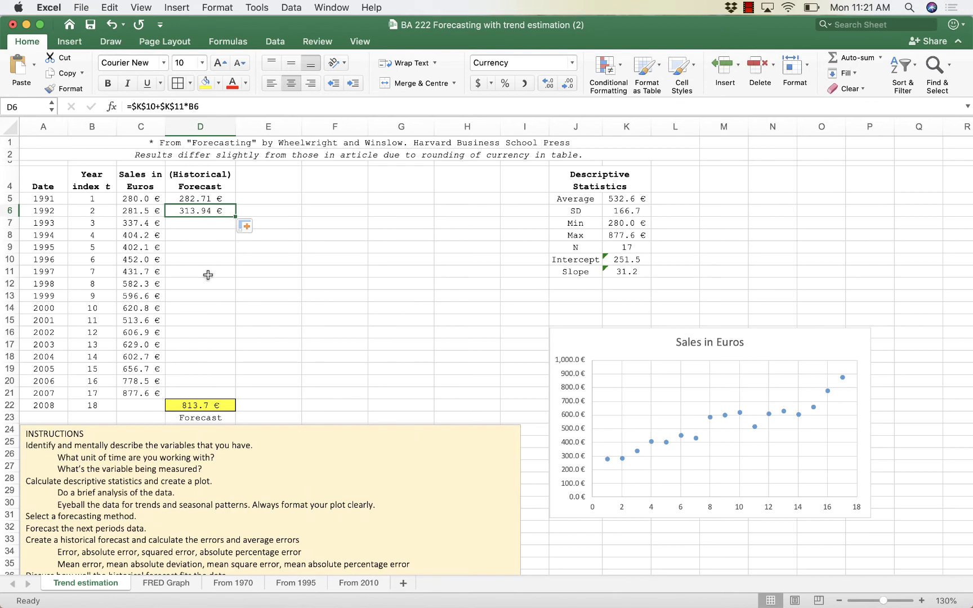
pyautogui.click(265, 177)
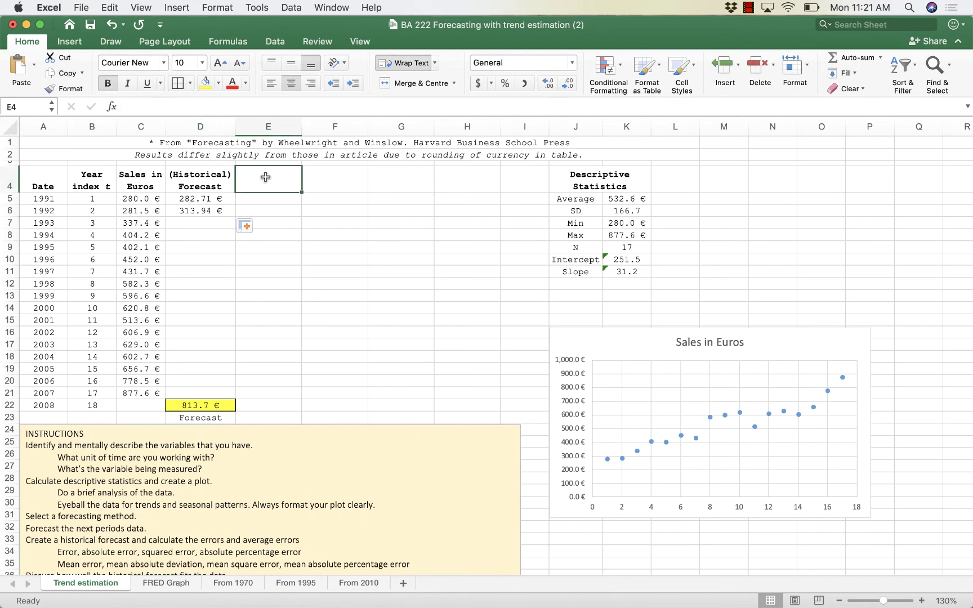
pyautogui.write('Error')
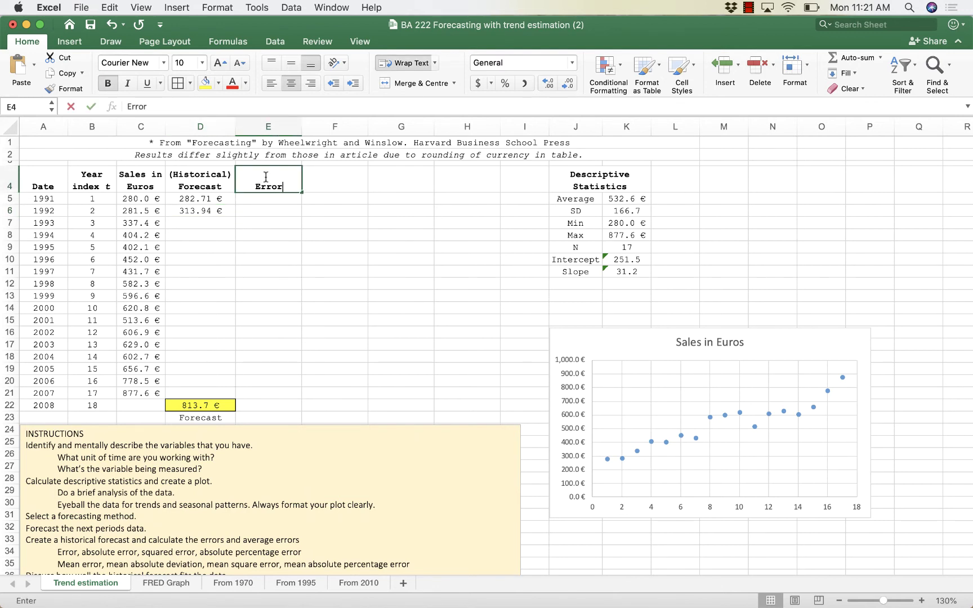
pyautogui.press('Tab')
pyautogui.write('Ab')
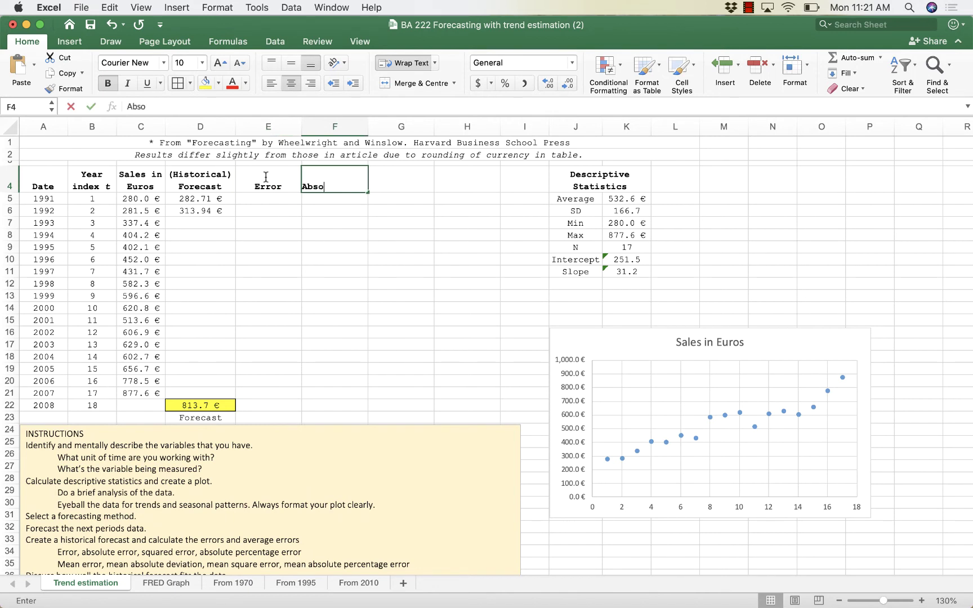
pyautogui.write('solute Deviation')
pyautogui.press('Tab')
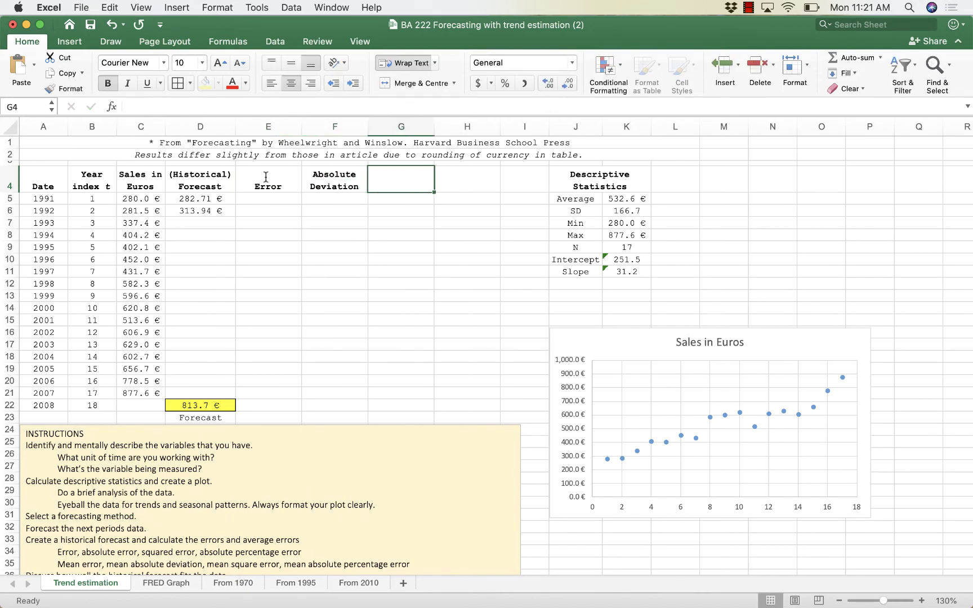
pyautogui.write('S')
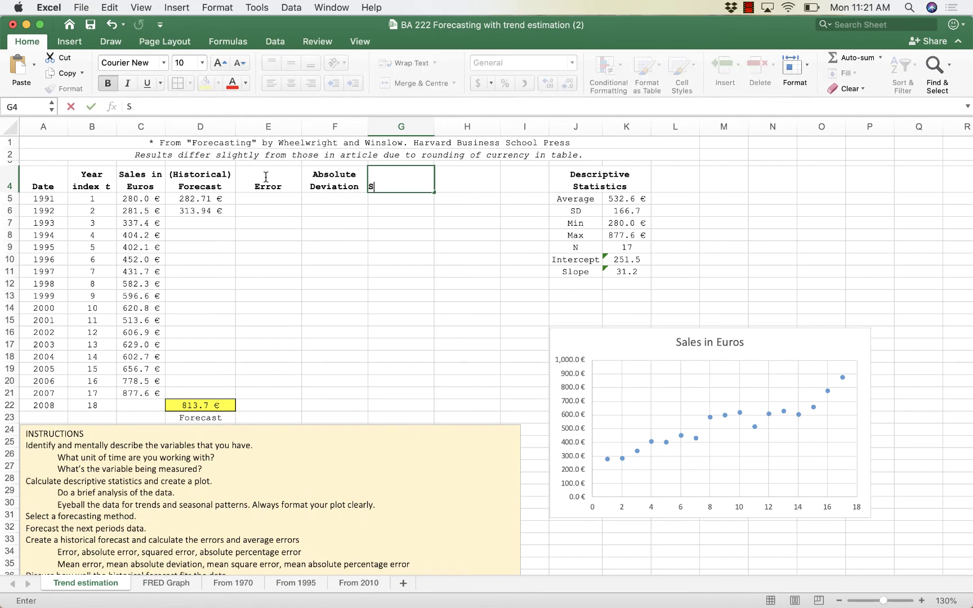
pyautogui.write('quare Error')
pyautogui.press('Tab')
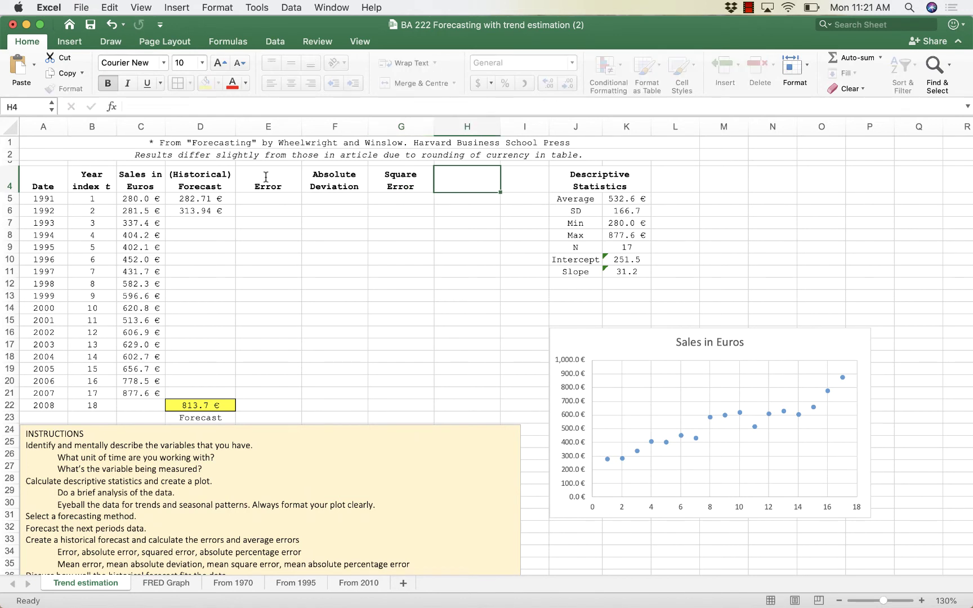
pyautogui.write('Absolute Percentage ')
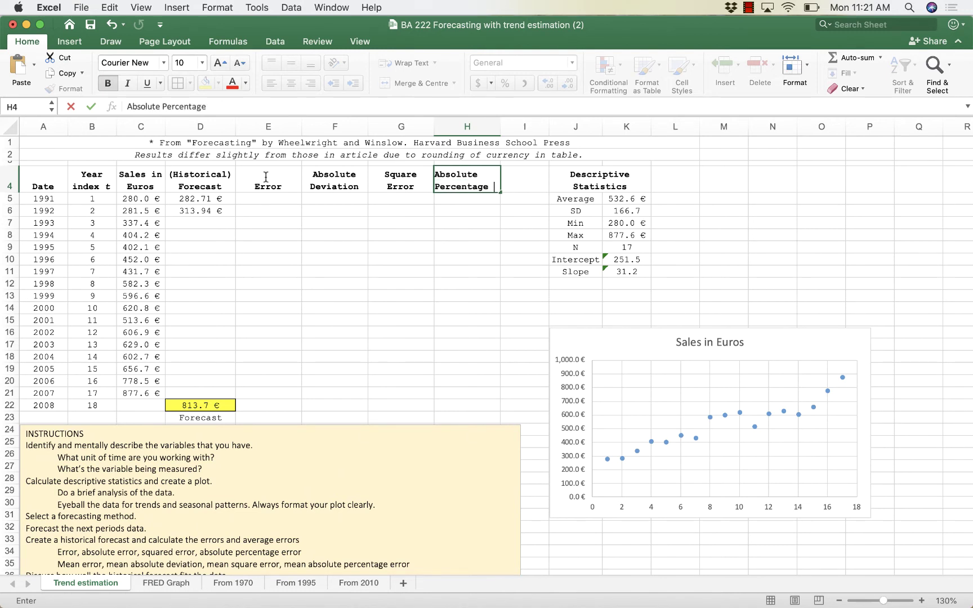
pyautogui.write('Error')
pyautogui.press('Return')
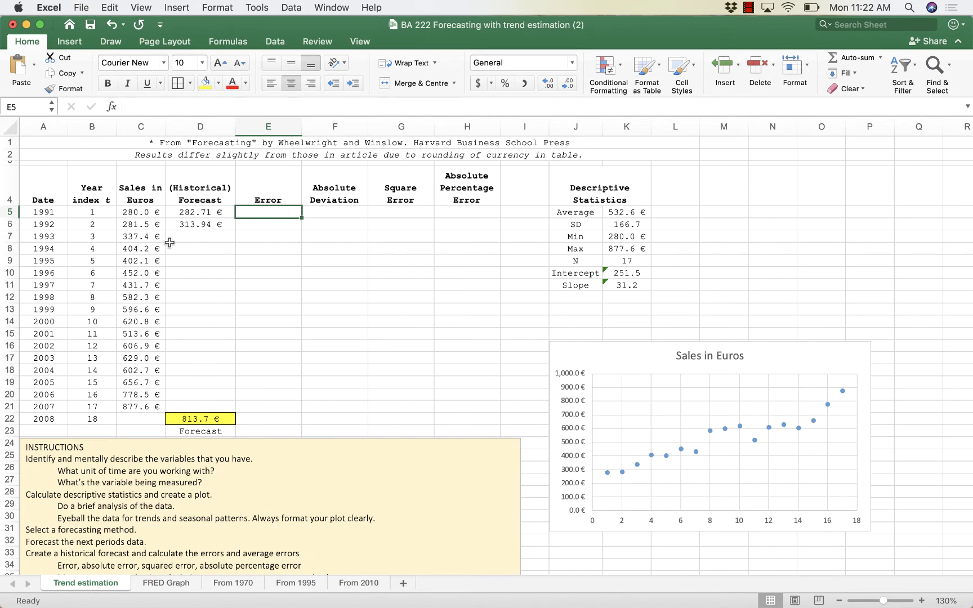
# - Enter the 1991 error formula =D5-C5 in E5
pyautogui.write('=')
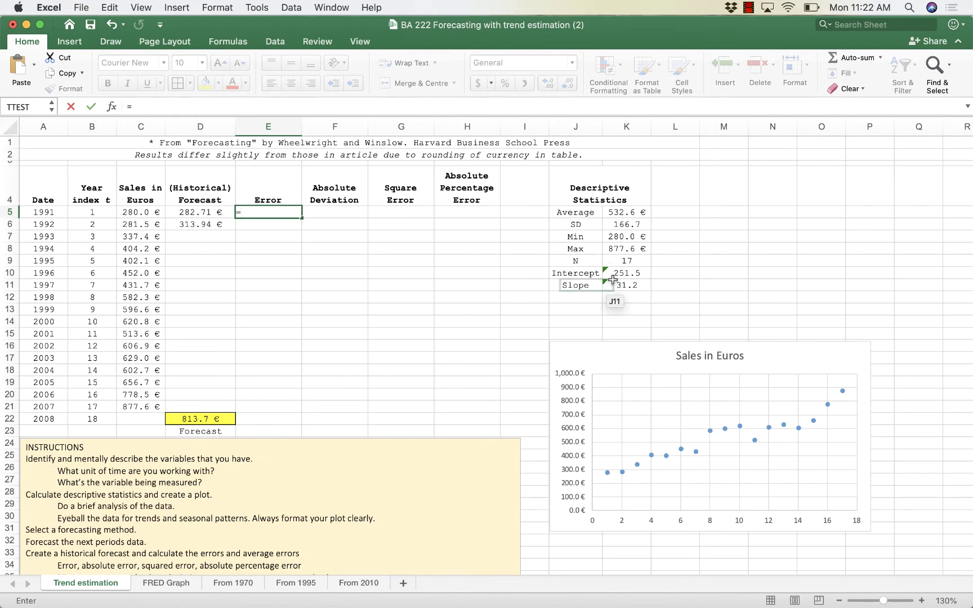
pyautogui.click(192, 211)
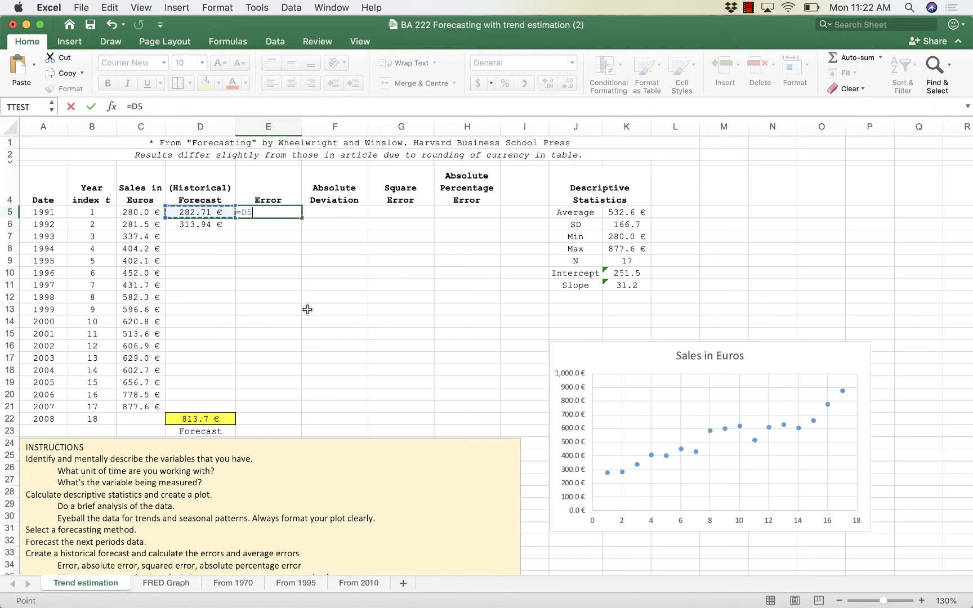
pyautogui.write('-')
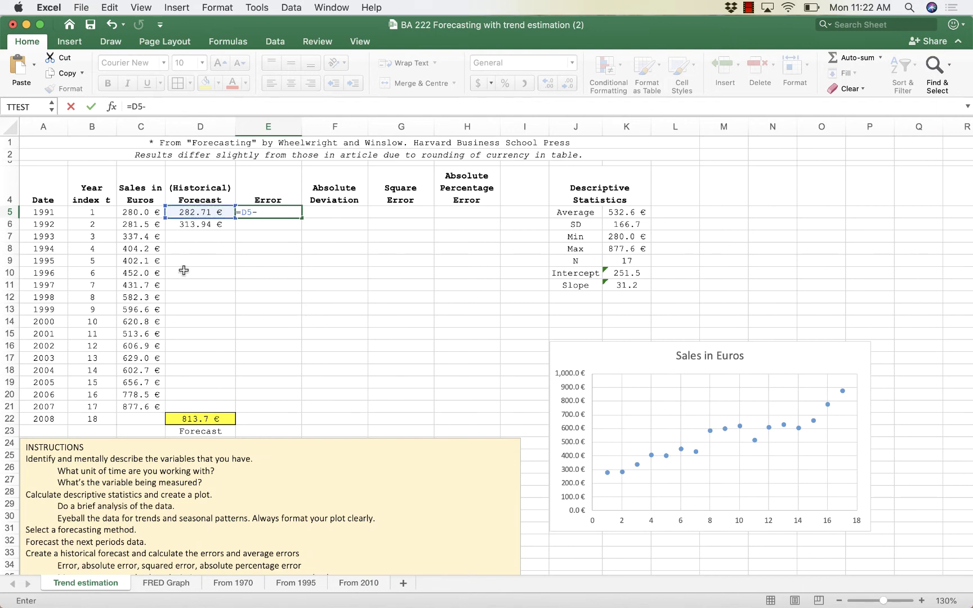
pyautogui.click(136, 212)
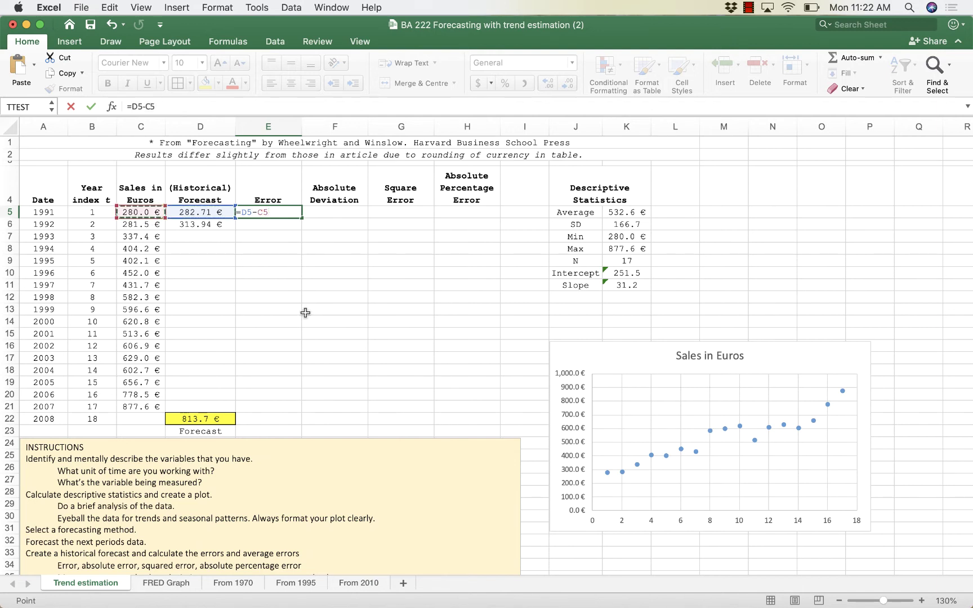
pyautogui.press('Return')
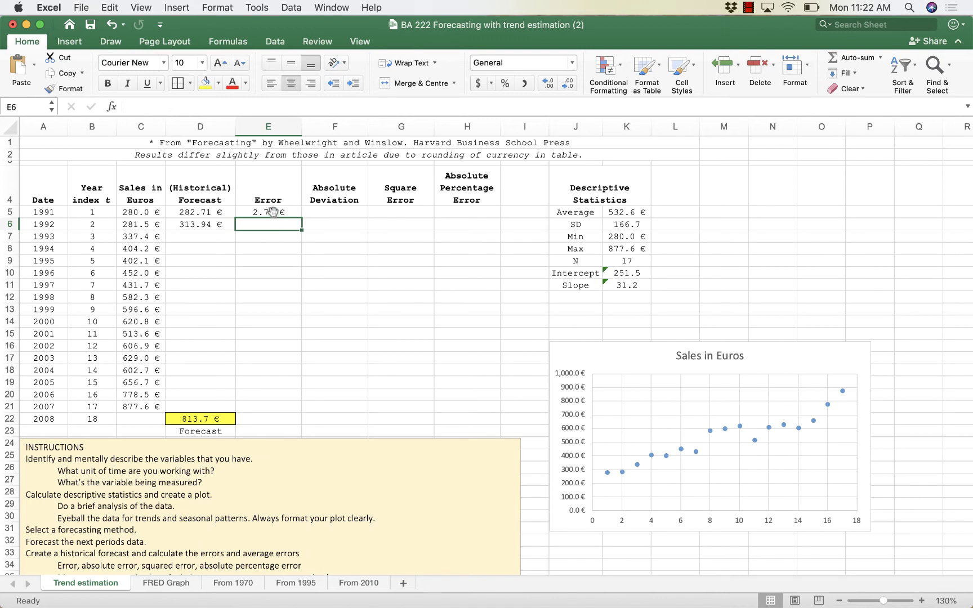
# - Enter the absolute deviation formula =ABS(E5) in F5
pyautogui.click(350, 209)
pyautogui.write('=abs')
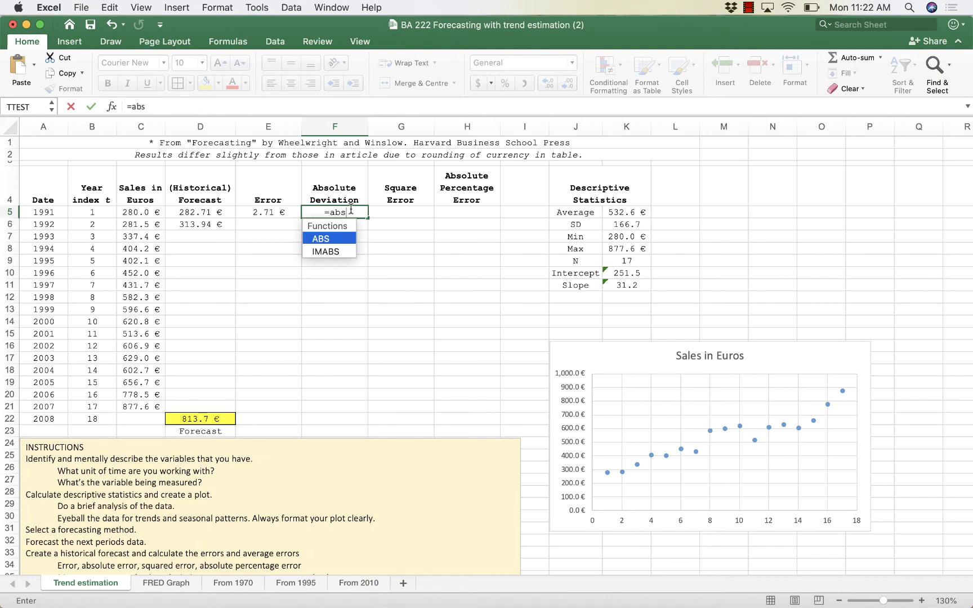
pyautogui.press('Tab')
pyautogui.click(241, 213)
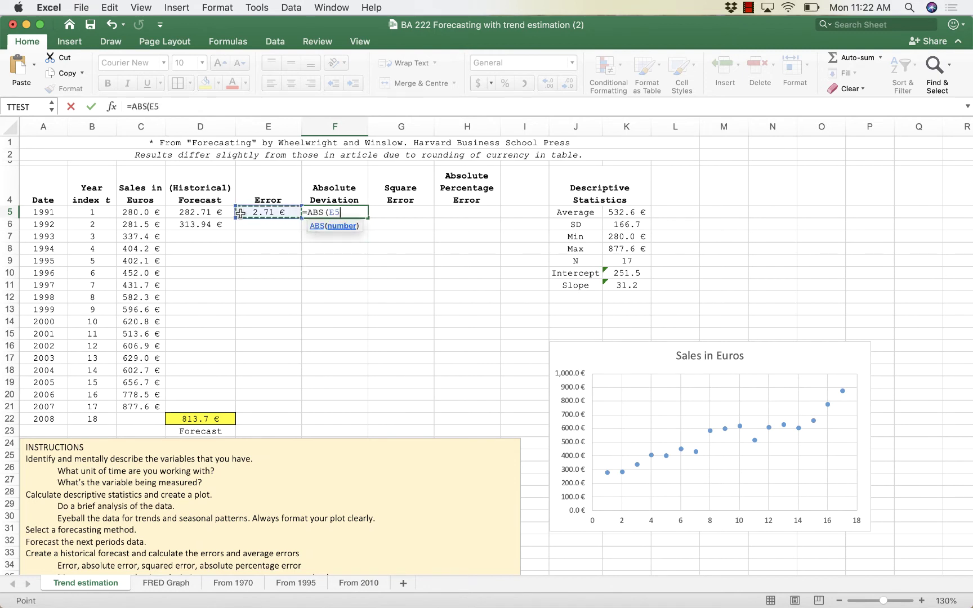
pyautogui.press('Return')
# - Enter the squared error formula =E5^2 in G5
pyautogui.click(409, 211)
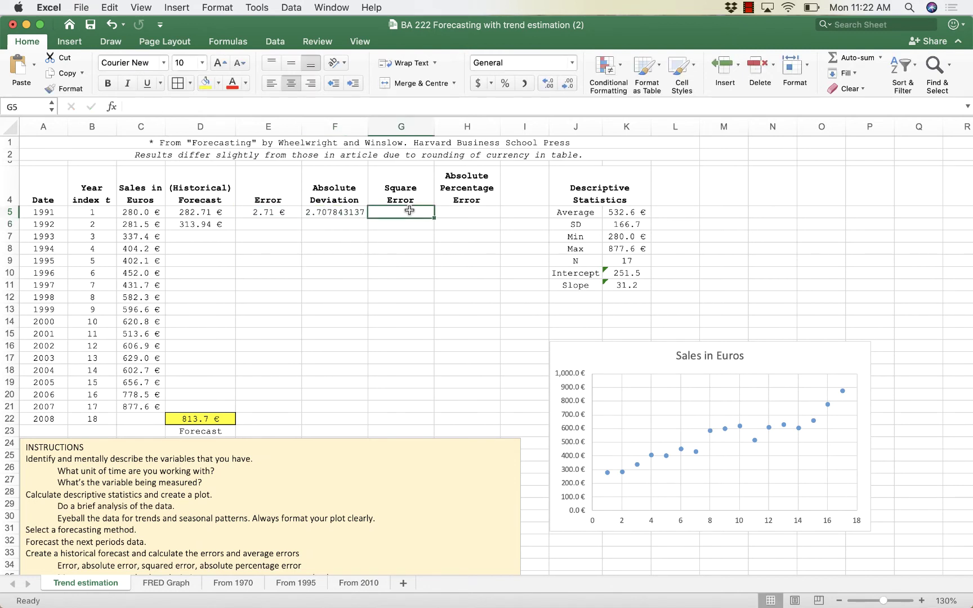
pyautogui.write('=')
pyautogui.click(279, 211)
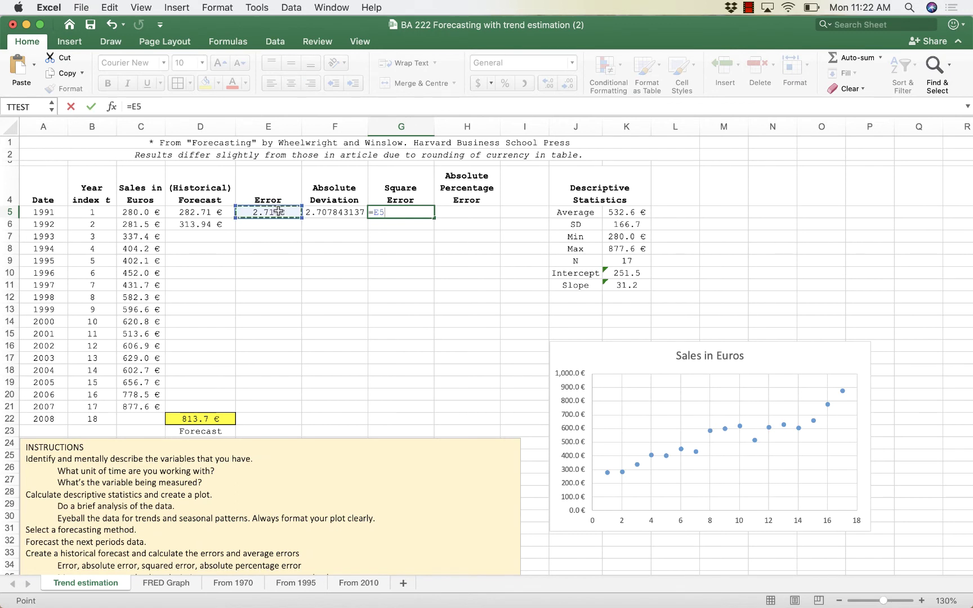
pyautogui.write('^2')
pyautogui.press('Return')
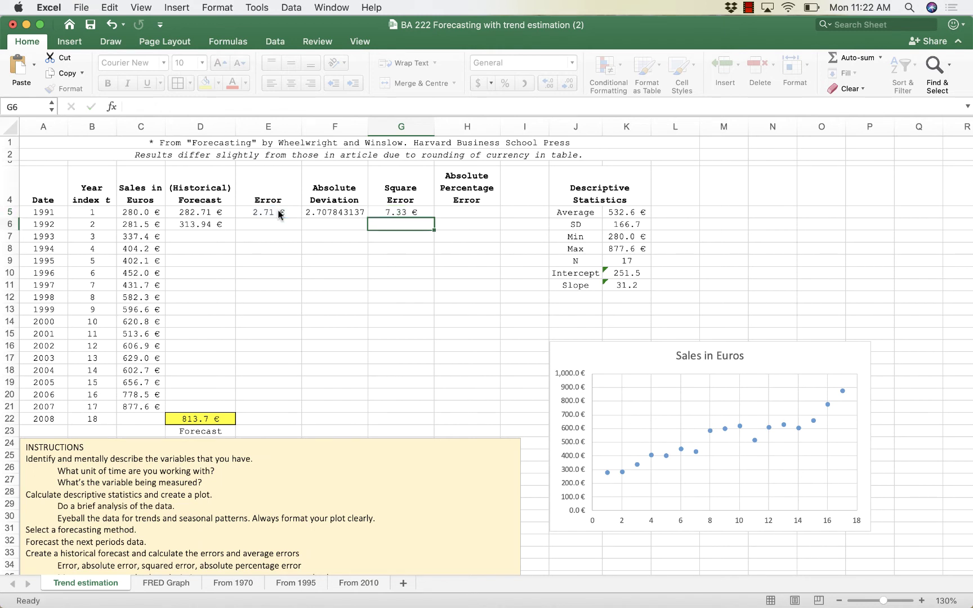
# - Enter the absolute percentage error formula =F5/C5 in H5
pyautogui.click(477, 213)
pyautogui.write('=')
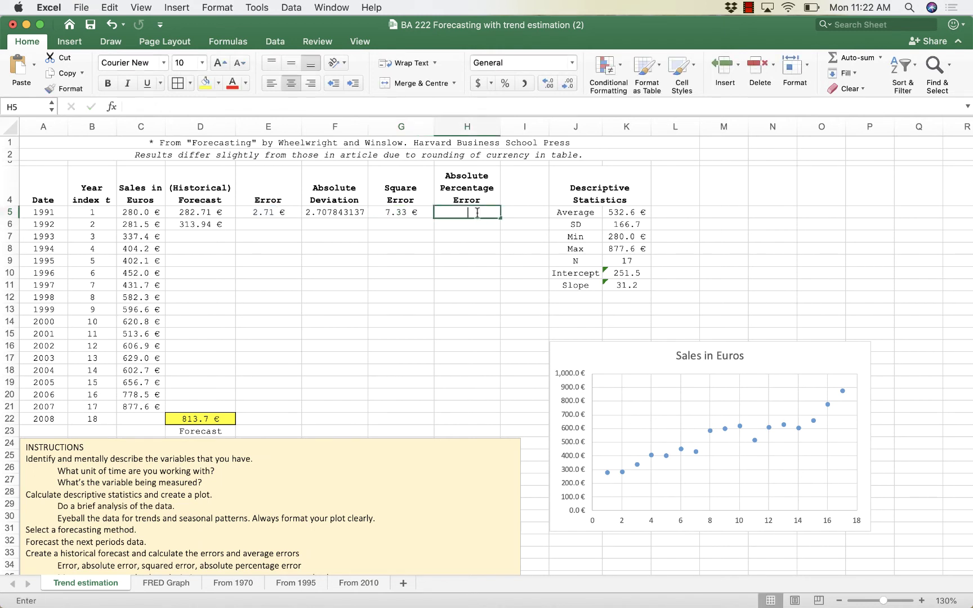
pyautogui.click(344, 213)
pyautogui.write('/')
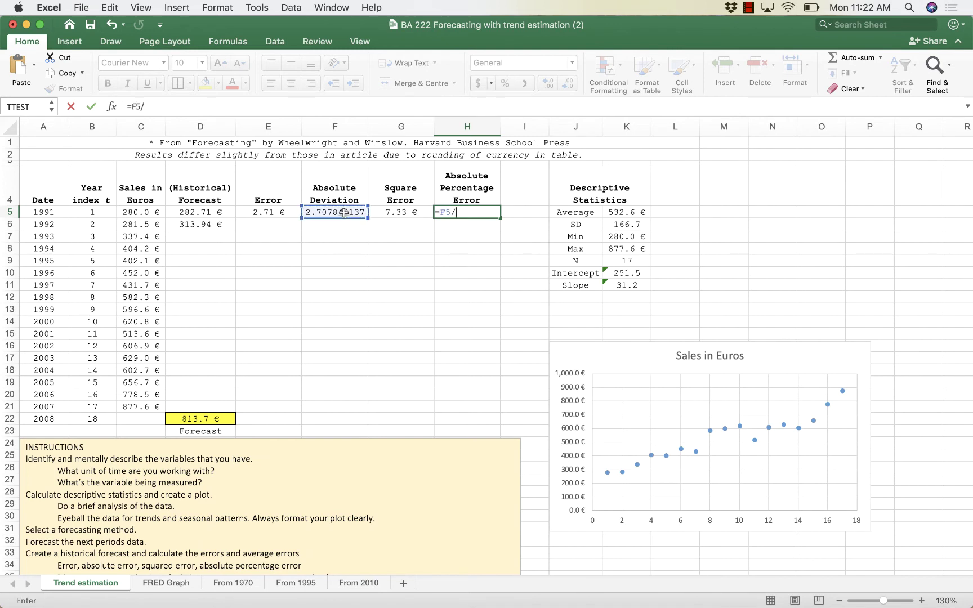
pyautogui.click(128, 210)
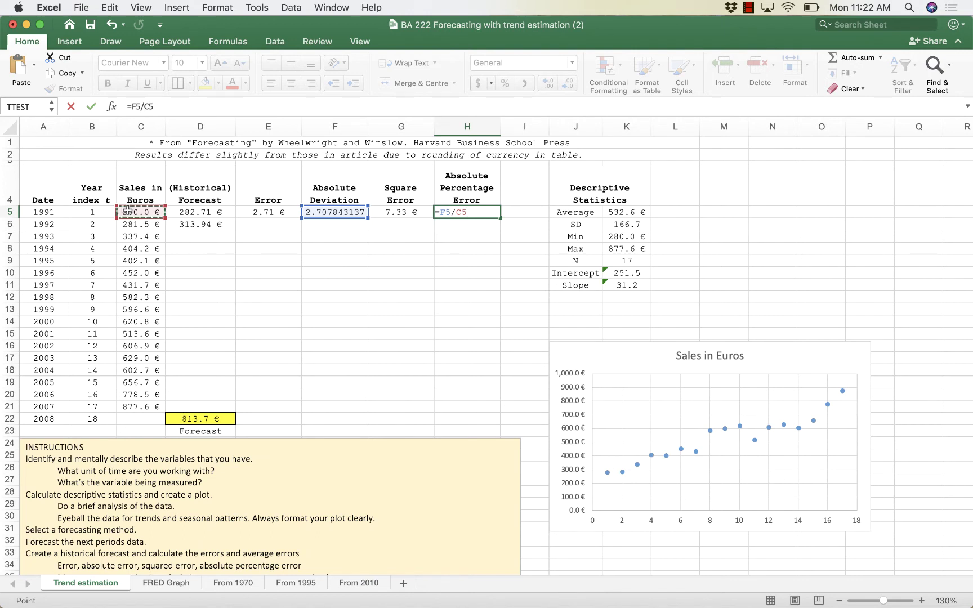
pyautogui.press('Return')
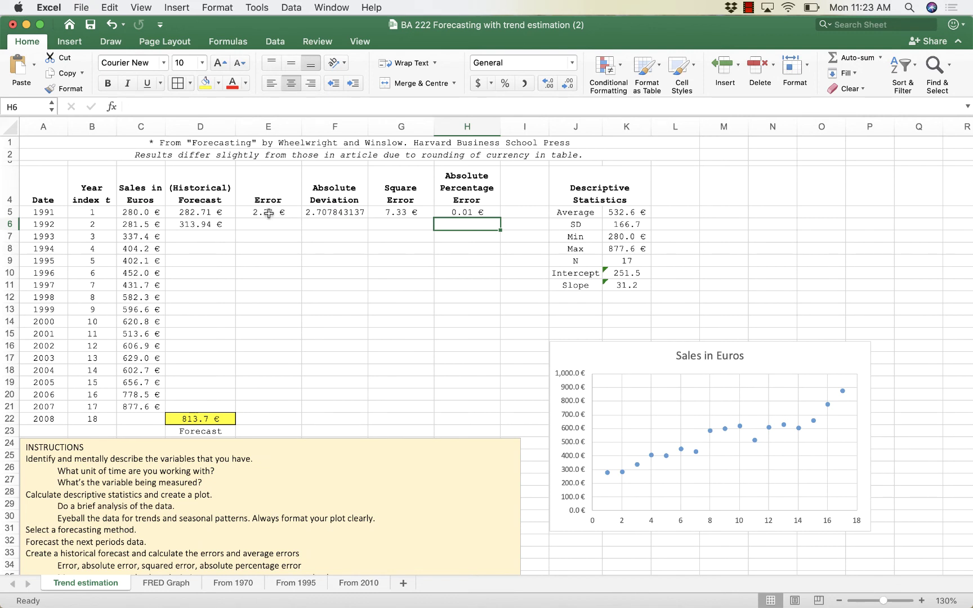
# - Round the forecast and error values in D5:H21 to one decimal
pyautogui.click(187, 211)
pyautogui.moveTo(187, 211); pyautogui.dragTo(494, 412)
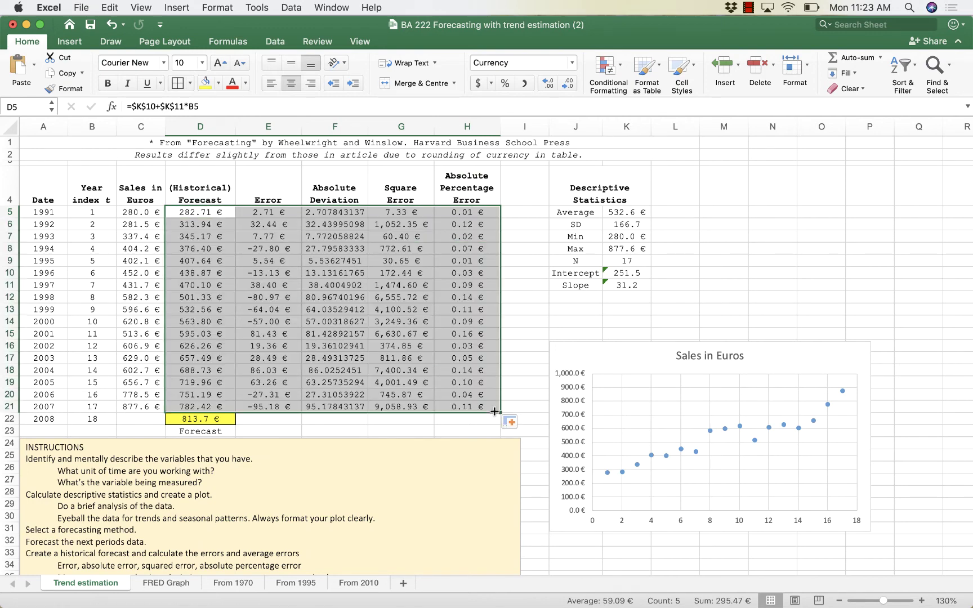
pyautogui.click(437, 316)
pyautogui.moveTo(190, 211); pyautogui.dragTo(451, 406)
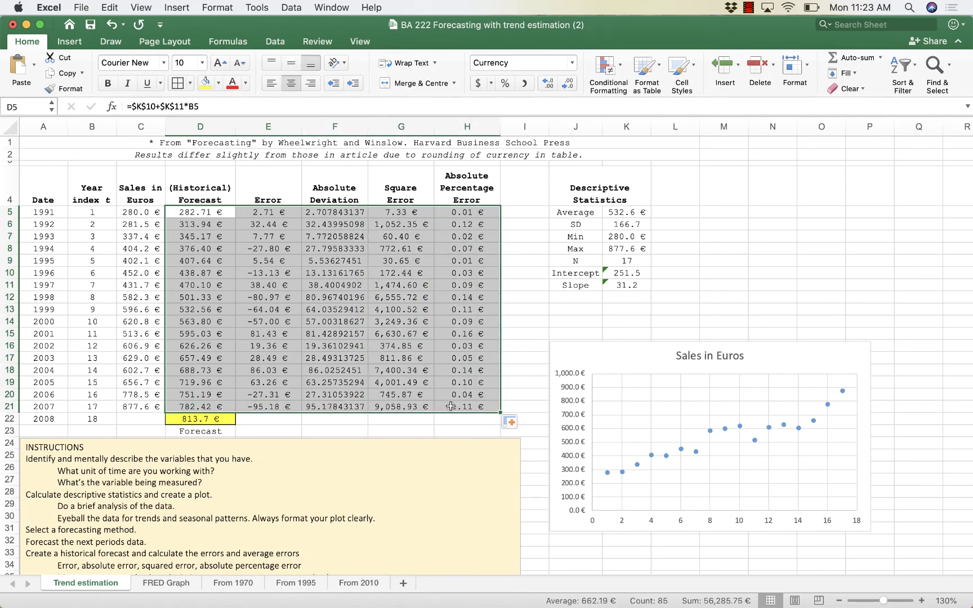
pyautogui.click(570, 83)
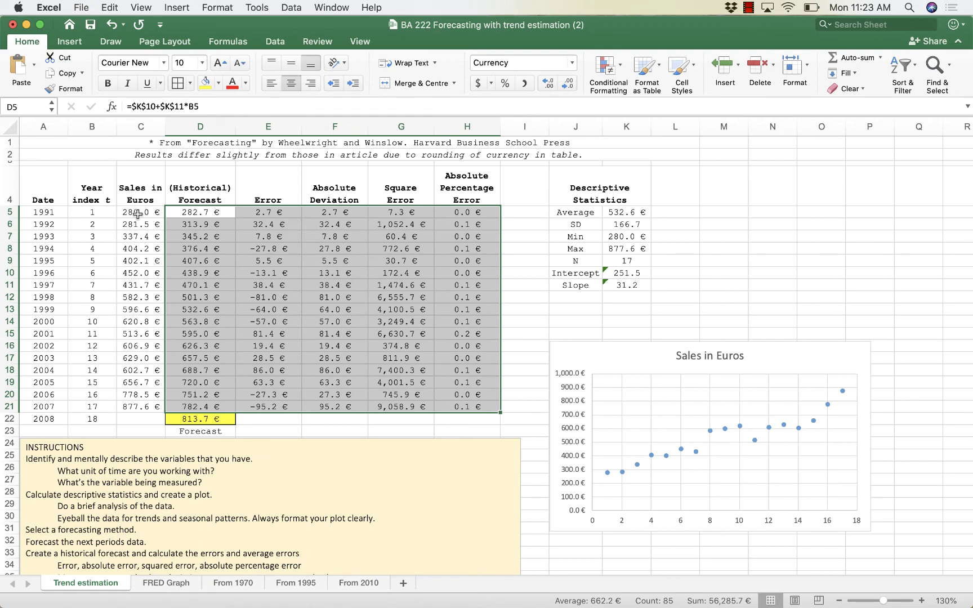
pyautogui.click(372, 310)
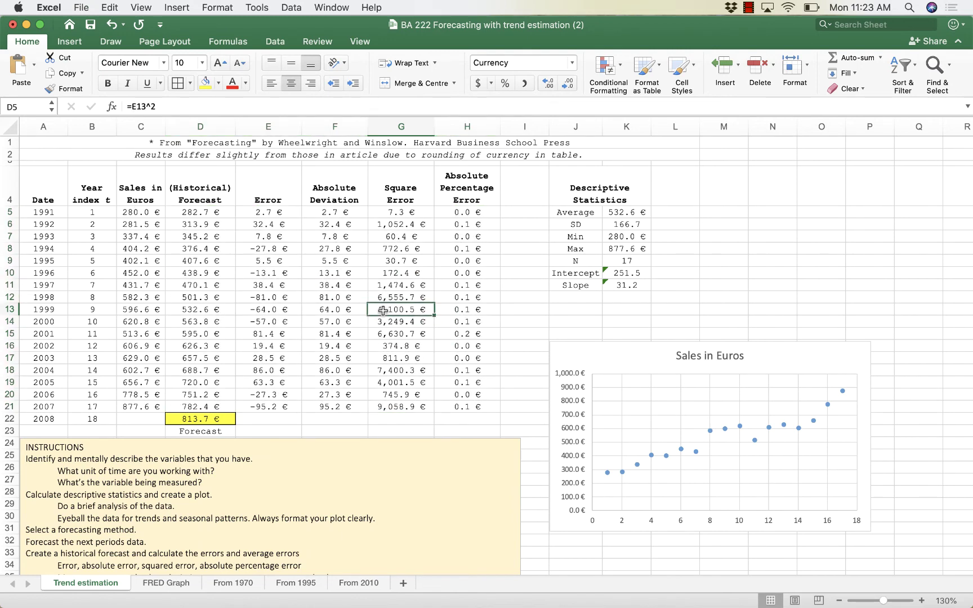
# - Show the absolute percentage errors H5:H21 as one-decimal percentages, e.g. 1.0%
pyautogui.moveTo(471, 212); pyautogui.dragTo(473, 404)
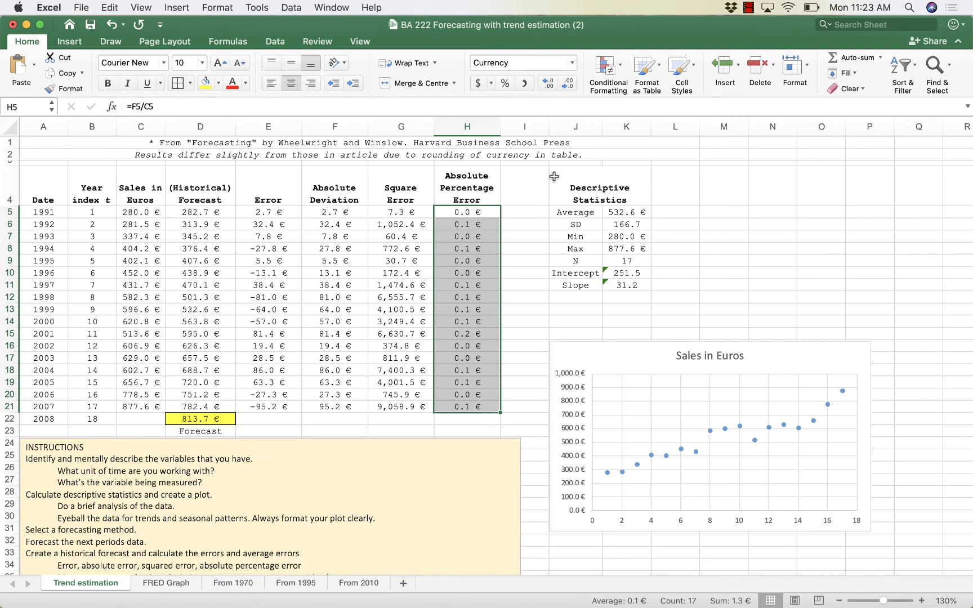
pyautogui.click(506, 84)
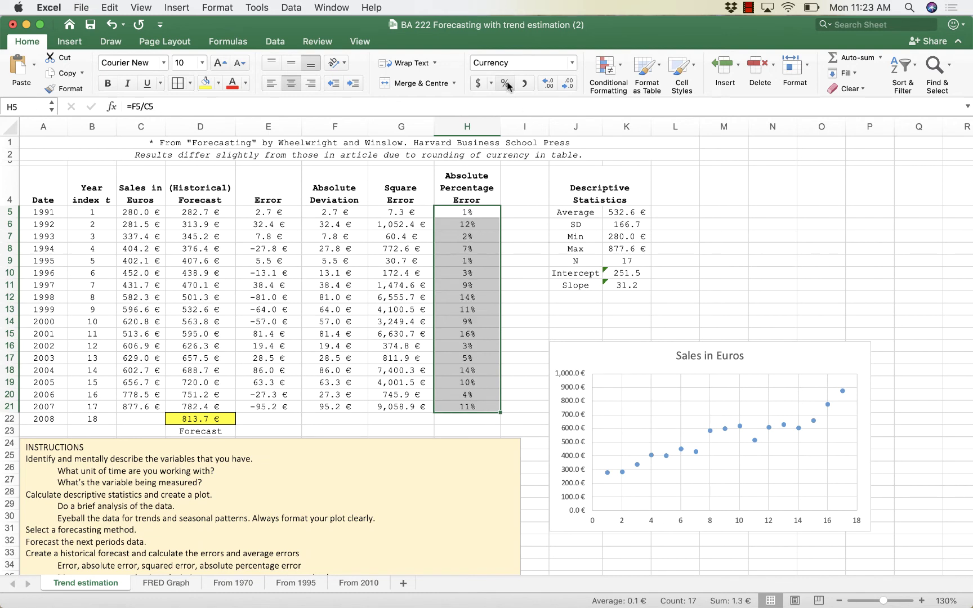
pyautogui.click(547, 84)
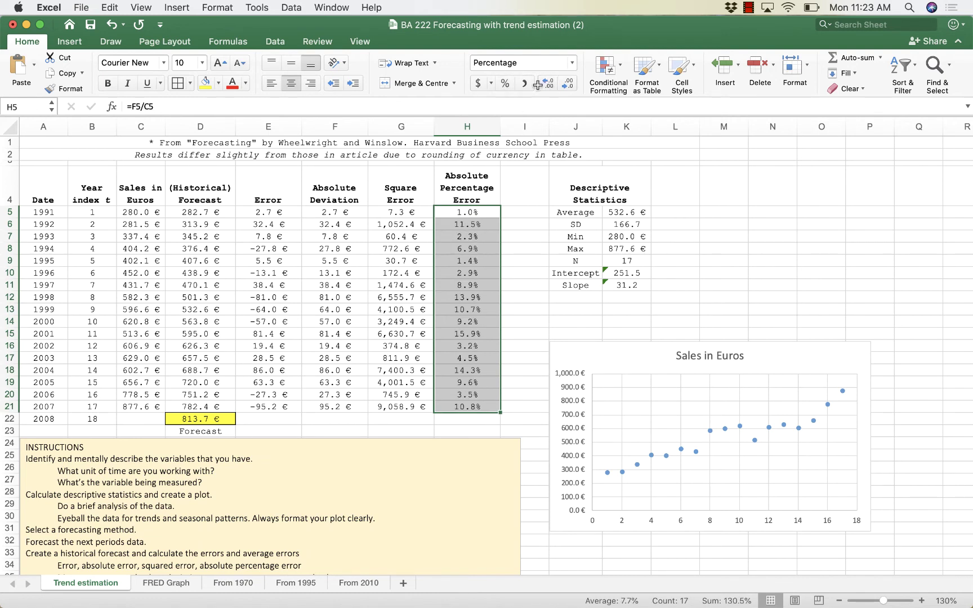
pyautogui.click(298, 332)
# - Shade the summary row E22:H22 with a light green fill
pyautogui.moveTo(266, 418); pyautogui.dragTo(468, 419)
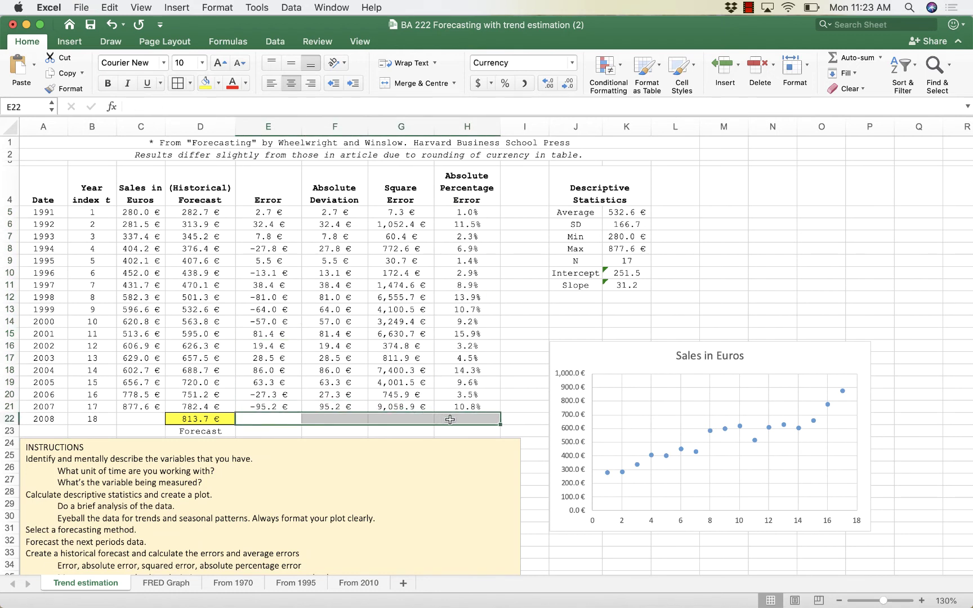
pyautogui.click(218, 83)
pyautogui.click(322, 161)
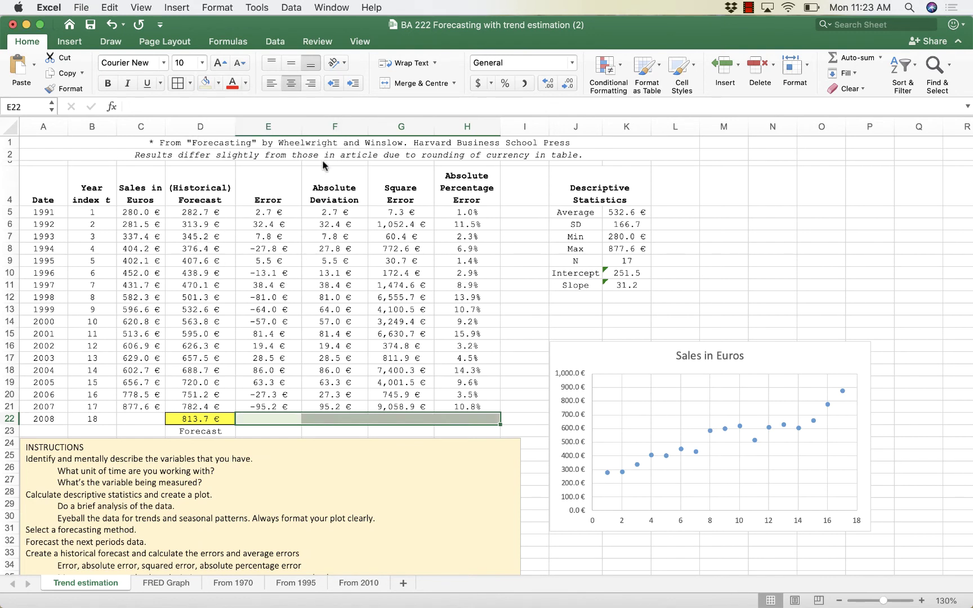
pyautogui.click(276, 430)
pyautogui.moveTo(270, 419); pyautogui.dragTo(490, 416)
# - Show the square errors G5:G21 as whole numbers, such as 7 € and 1,052 €
pyautogui.moveTo(270, 211); pyautogui.dragTo(271, 404)
pyautogui.moveTo(342, 212); pyautogui.dragTo(325, 401)
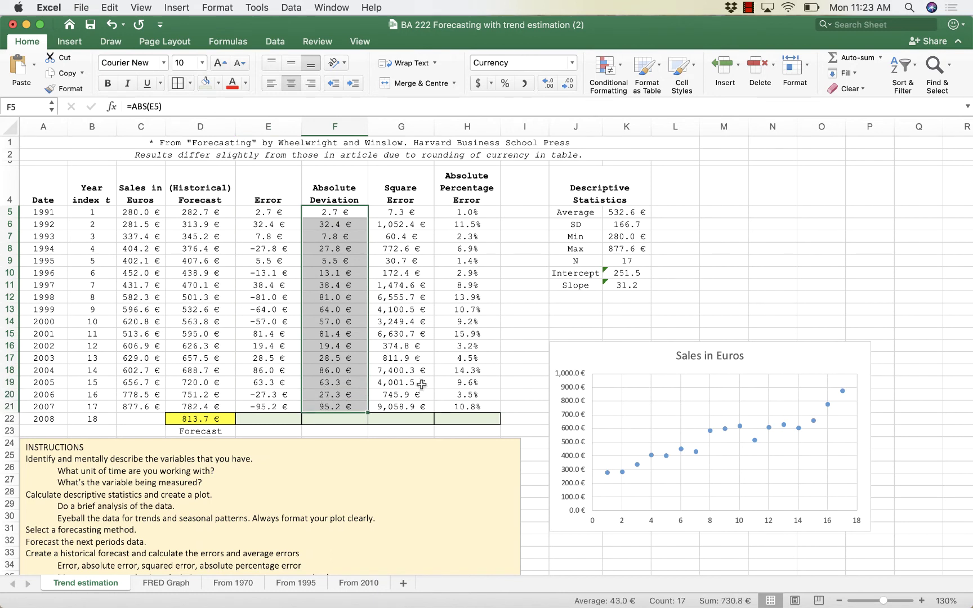
pyautogui.click(416, 214)
pyautogui.moveTo(416, 213); pyautogui.dragTo(402, 406)
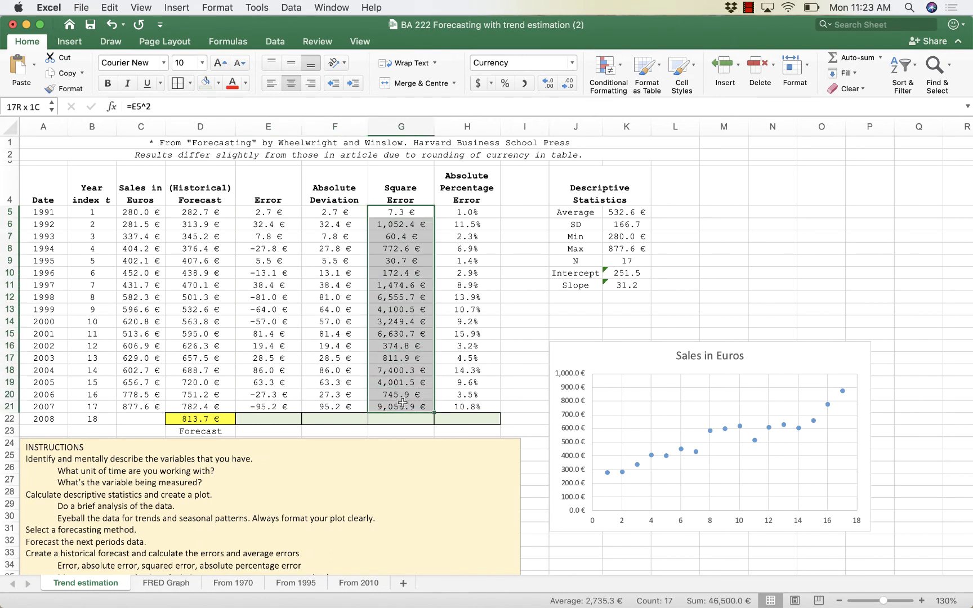
pyautogui.click(561, 80)
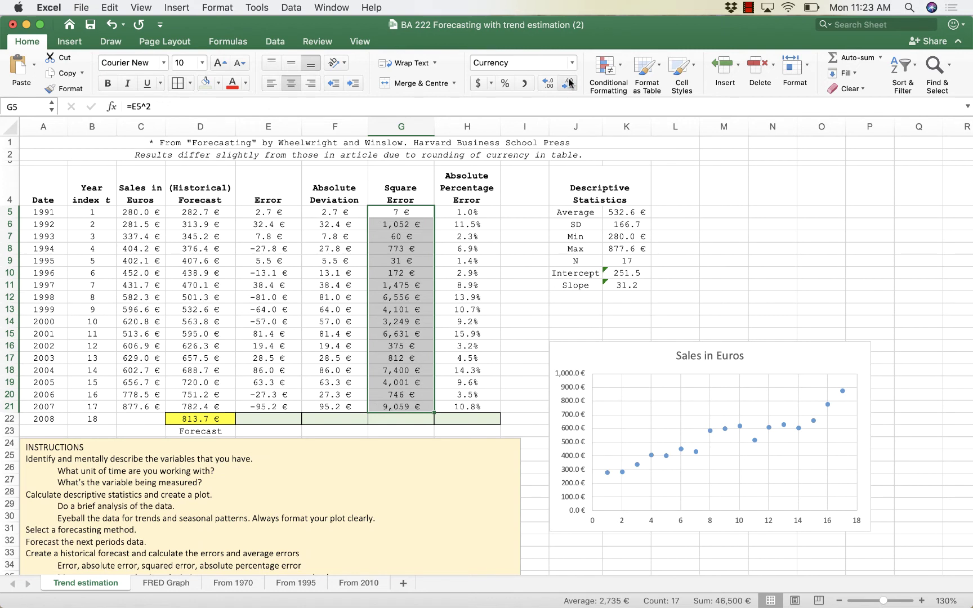
# - Label E23 'Mean Error' and clear the partial text typed into F23
pyautogui.click(466, 419)
pyautogui.click(266, 431)
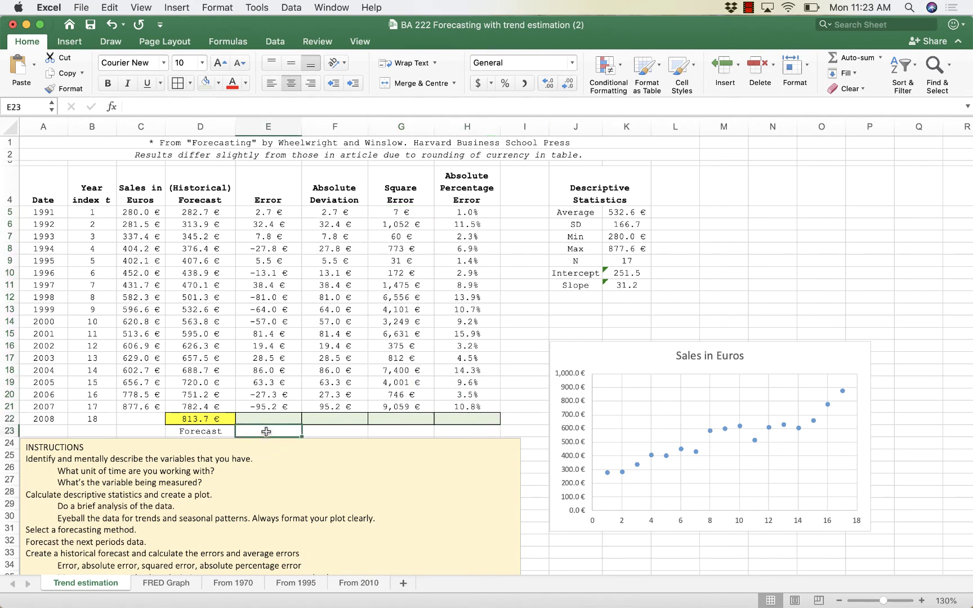
pyautogui.write('Mean ')
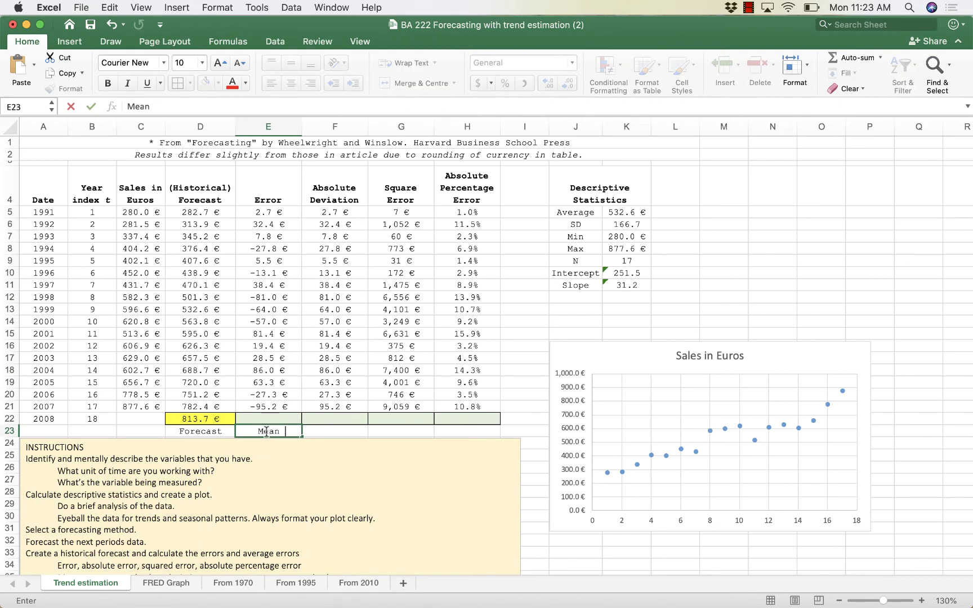
pyautogui.write('Erro')
pyautogui.press('Tab')
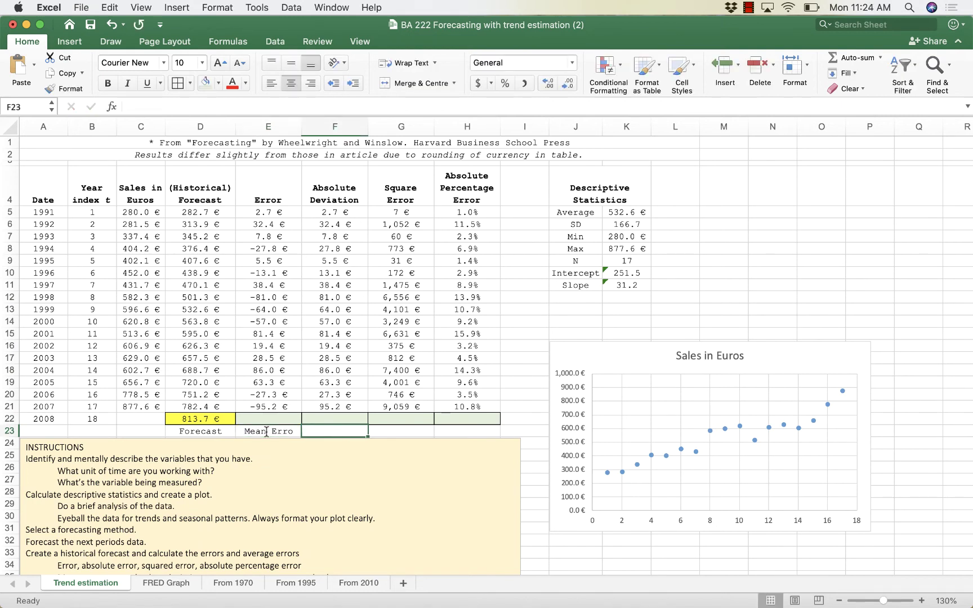
pyautogui.click(266, 431)
pyautogui.write('Mean ')
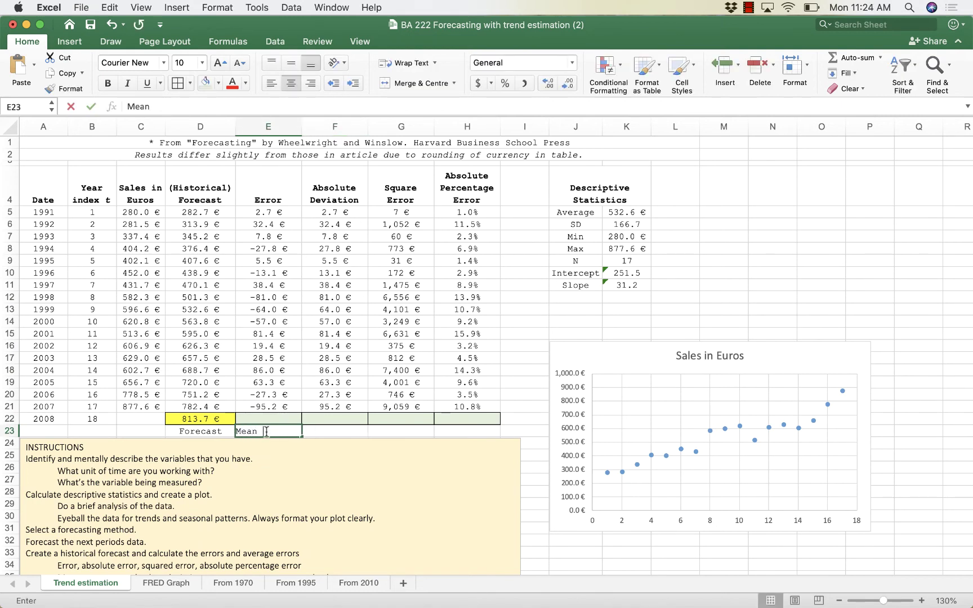
pyautogui.write('Error')
pyautogui.press('Tab')
pyautogui.write('Mean')
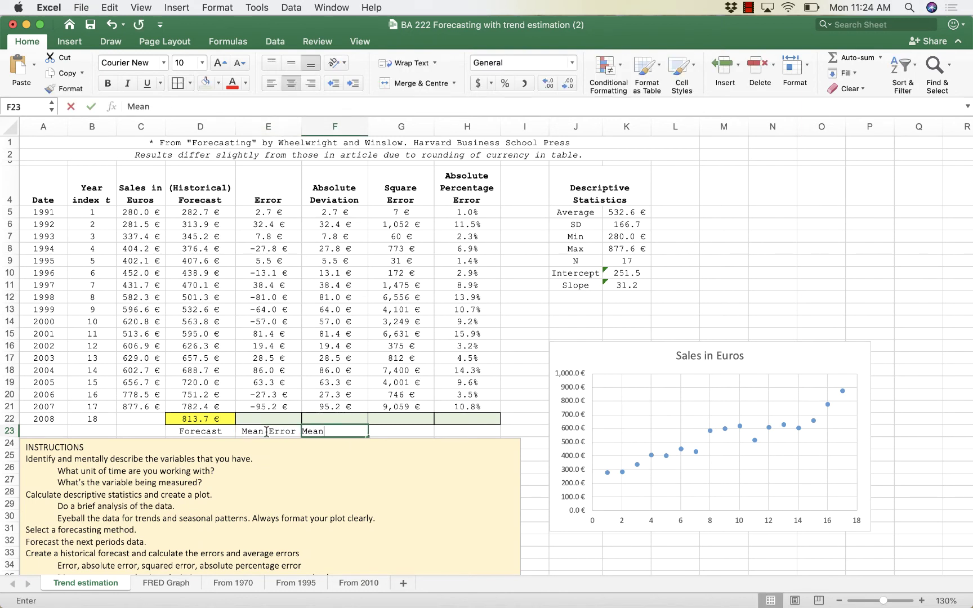
pyautogui.press('BackSpace')
pyautogui.press('BackSpace')
pyautogui.press('BackSpace')
pyautogui.press('BackSpace')
pyautogui.press('BackSpace')
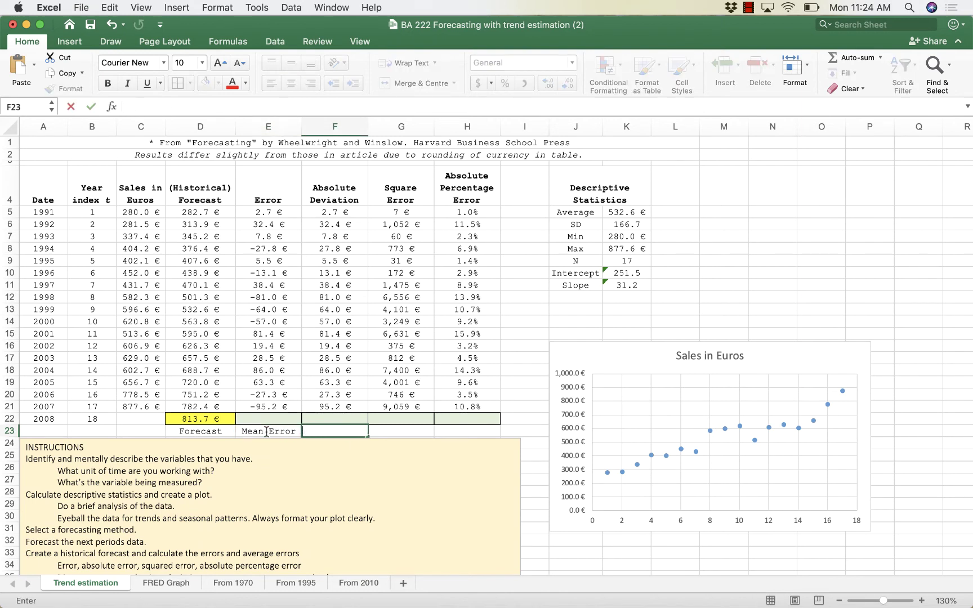
# - Relabel E23:H23 with the abbreviations ME, MAD, MSE and MAPE
pyautogui.click(266, 431)
pyautogui.write('ME')
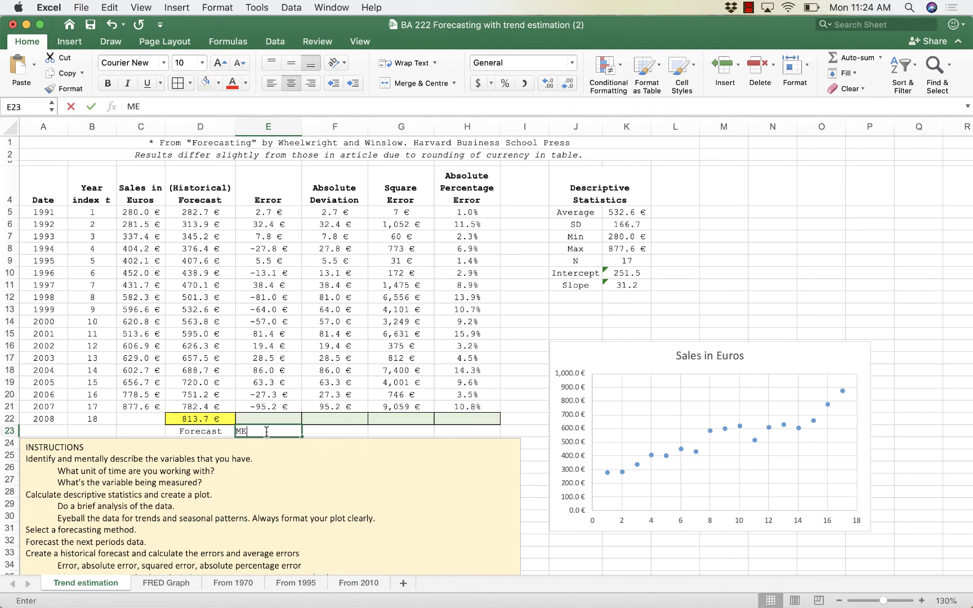
pyautogui.press('Tab')
pyautogui.write('MAD')
pyautogui.press('Tab')
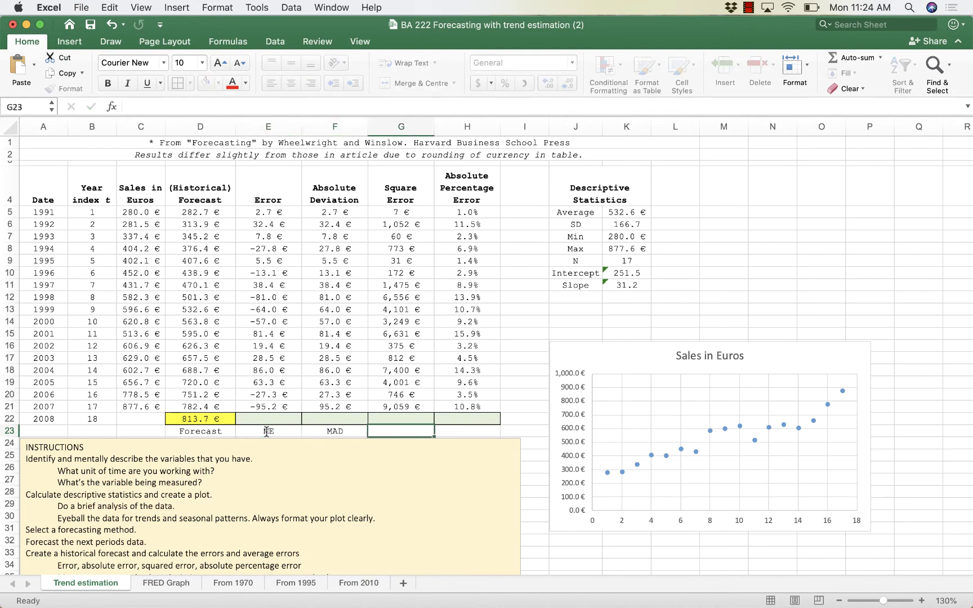
pyautogui.write('MSE')
pyautogui.press('Tab')
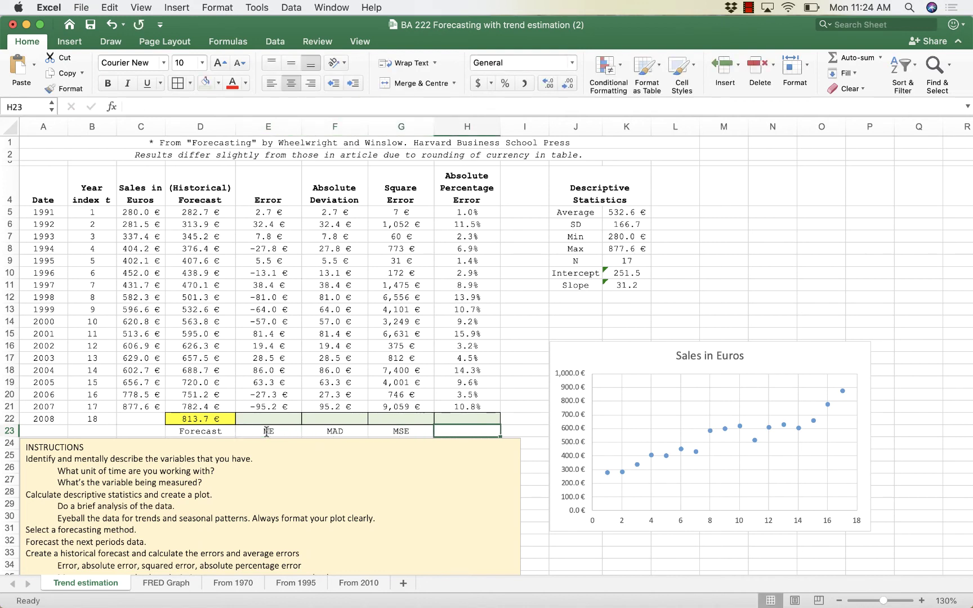
pyautogui.write('MAPE')
pyautogui.press('Return')
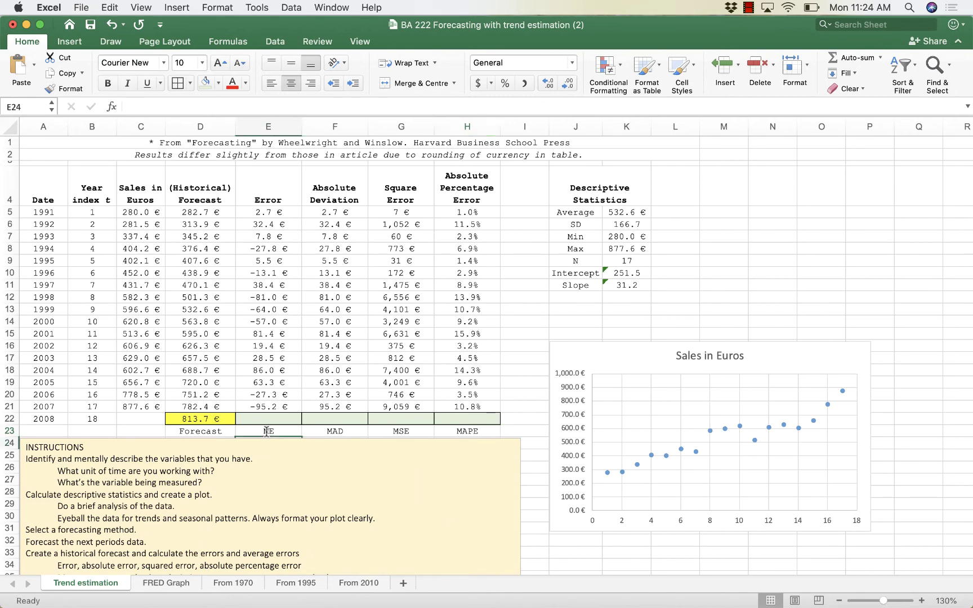
# - Enter =AVERAGE(E5:E21) in E22 as the mean error
pyautogui.click(268, 420)
pyautogui.write('=ave')
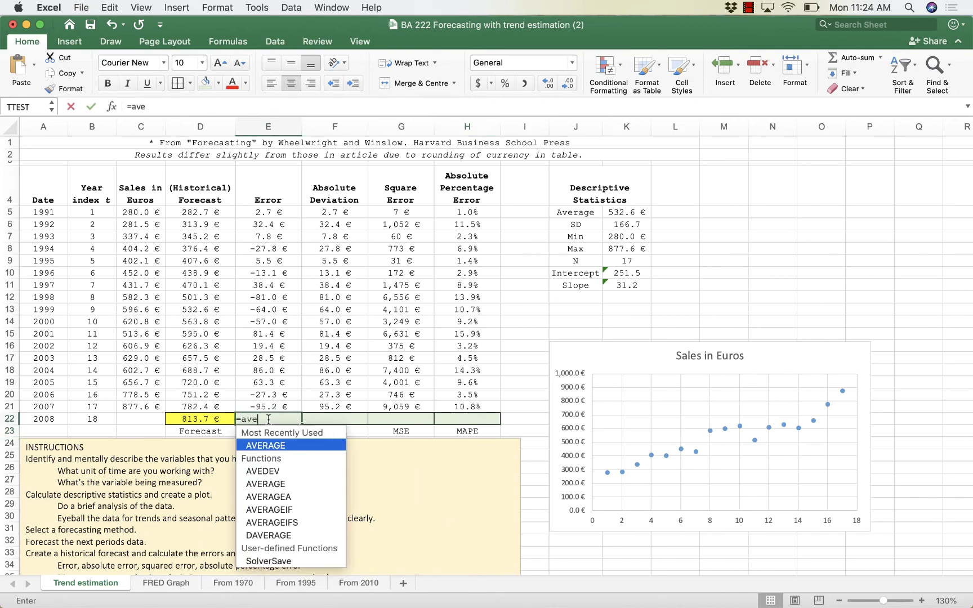
pyautogui.write('rage(')
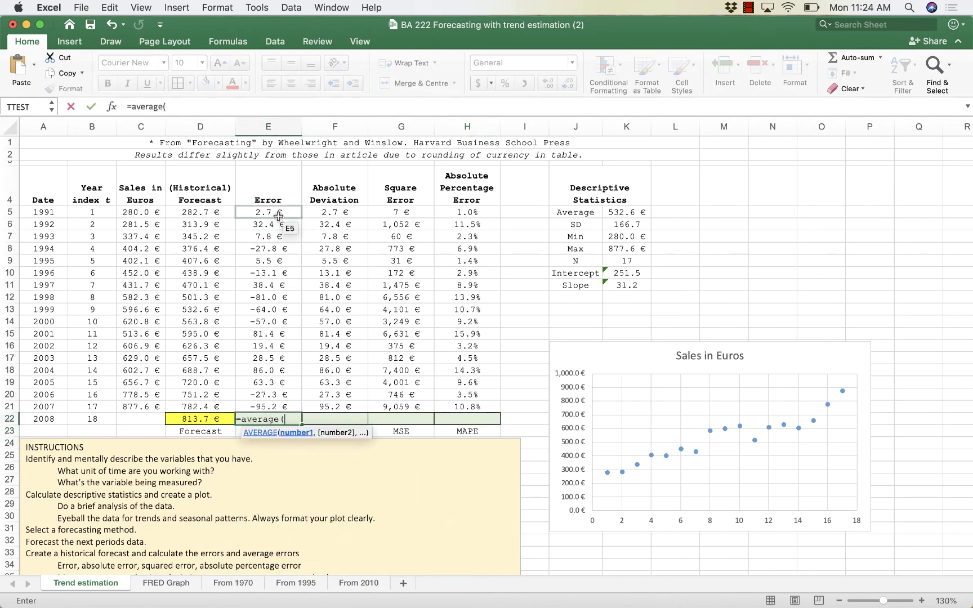
pyautogui.click(276, 214)
pyautogui.moveTo(278, 214); pyautogui.dragTo(283, 408)
pyautogui.press('Return')
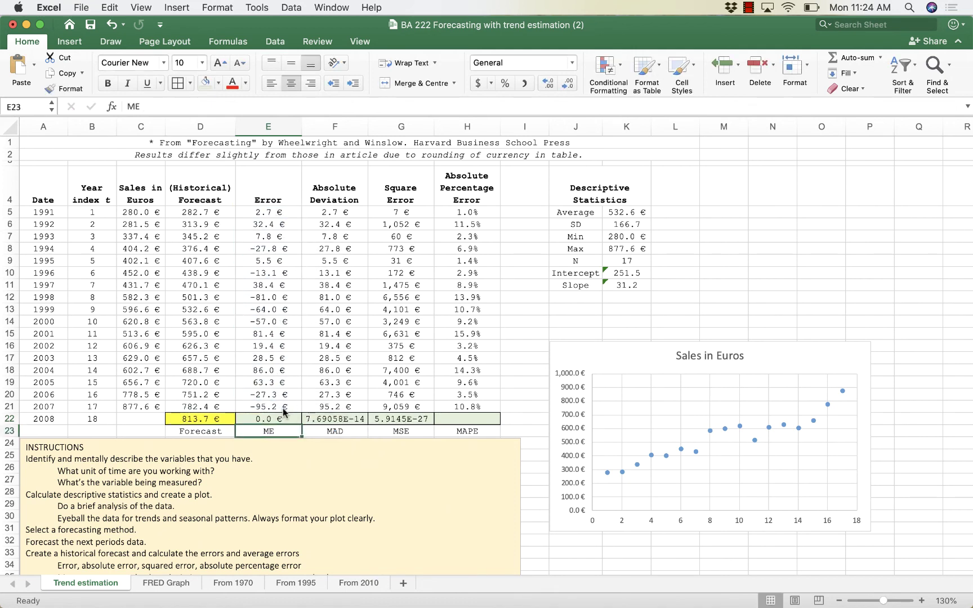
# - Clear the stray values from F22 and G22
pyautogui.click(337, 421)
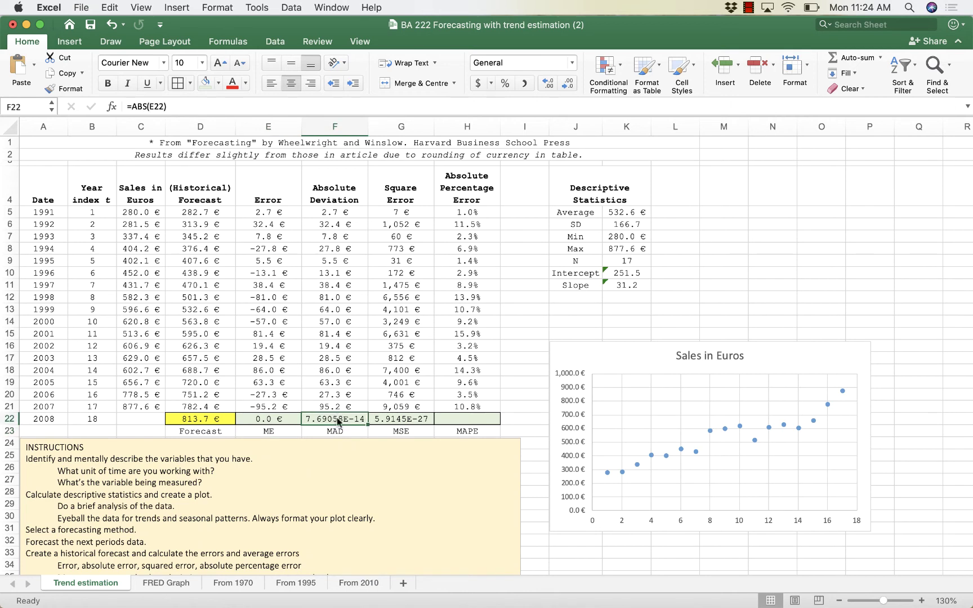
pyautogui.press('Delete')
pyautogui.press('Right')
pyautogui.press('Delete')
pyautogui.click(427, 370)
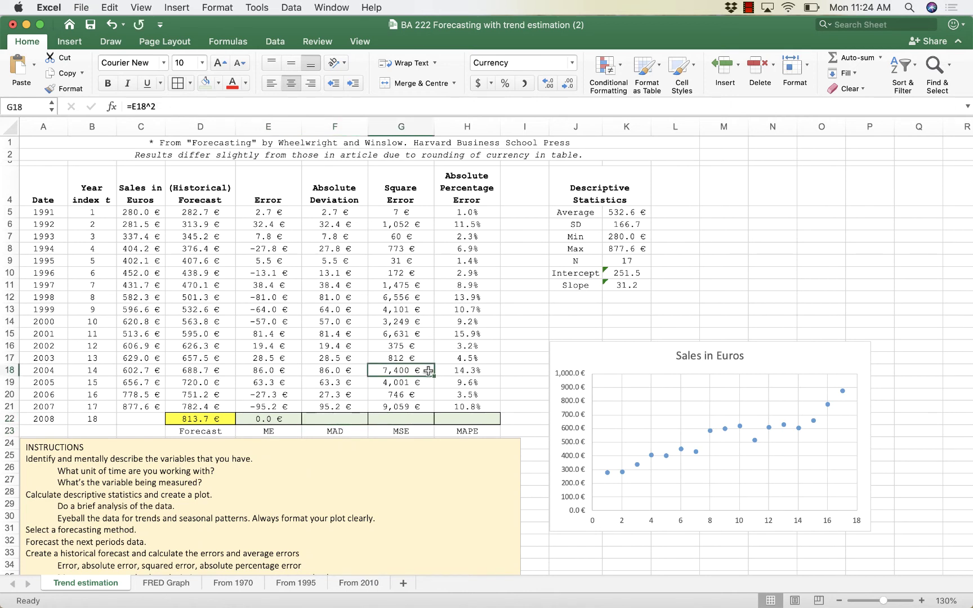
# - Show the E22 mean error to three decimals, reading 0.000 €
pyautogui.click(263, 420)
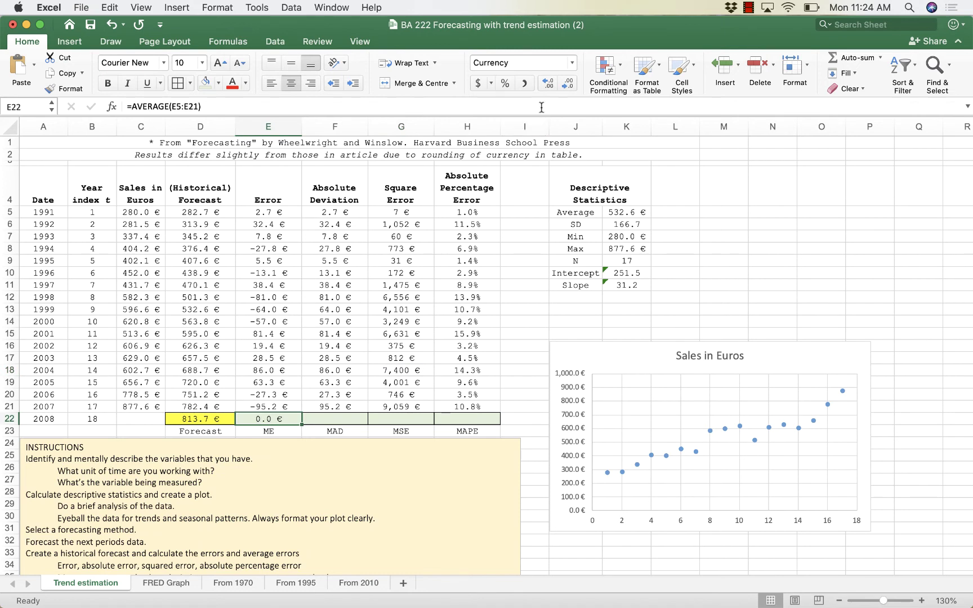
pyautogui.click(568, 88)
pyautogui.click(549, 82)
pyautogui.click(551, 82)
pyautogui.click(551, 83)
pyautogui.click(309, 330)
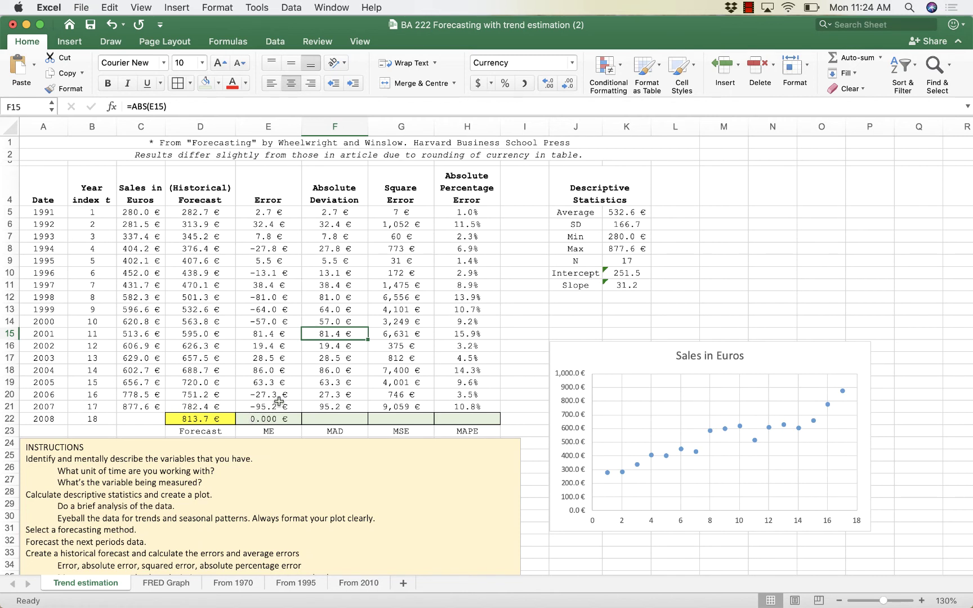
# - Reselect E22 to review the =AVERAGE(E5:E21) mean error of 0.000 €
pyautogui.click(263, 422)
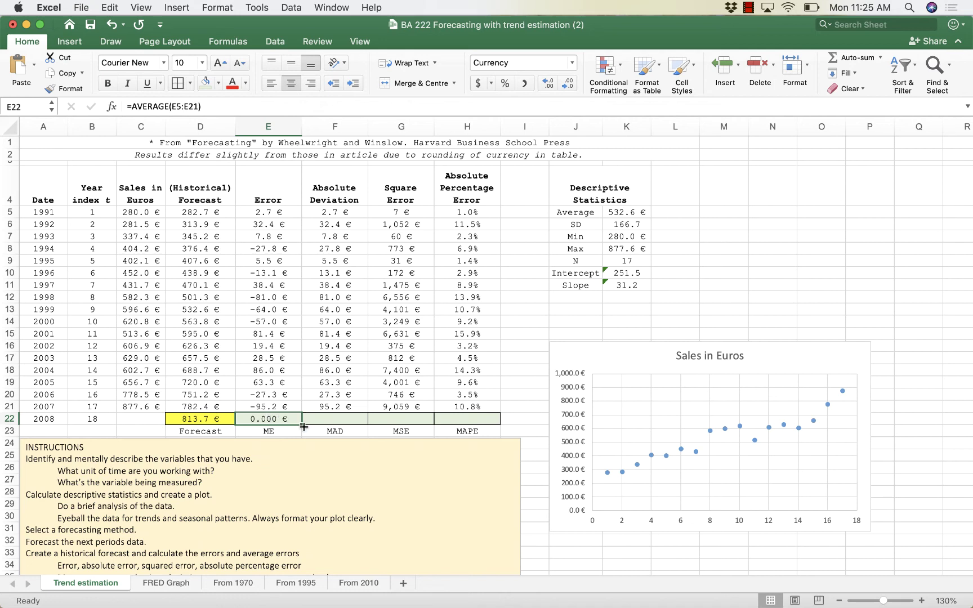
# - Copy E22's average formula into F22 and reduce the MAD display to 43.0 €
pyautogui.moveTo(302, 425); pyautogui.dragTo(342, 427)
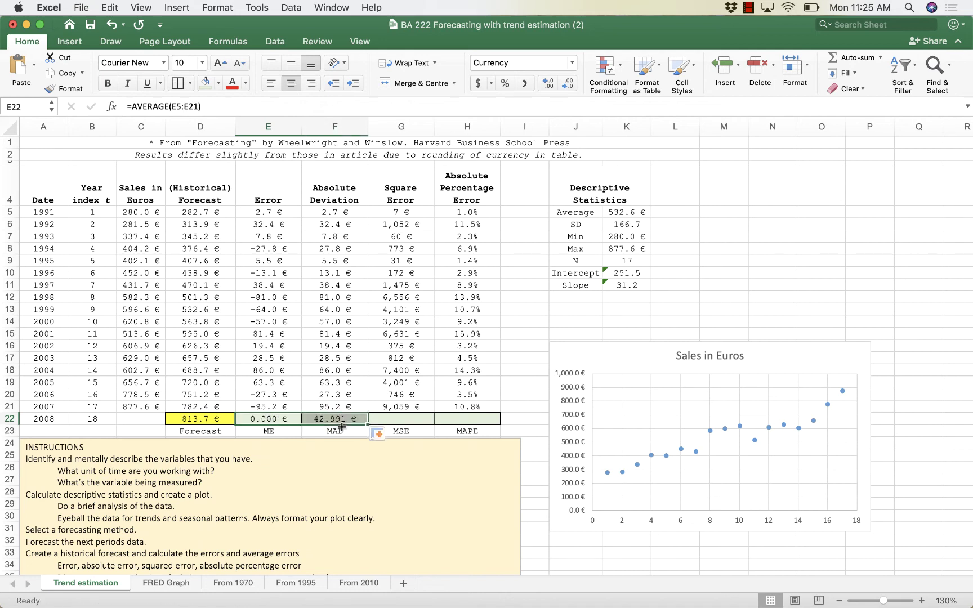
pyautogui.click(342, 420)
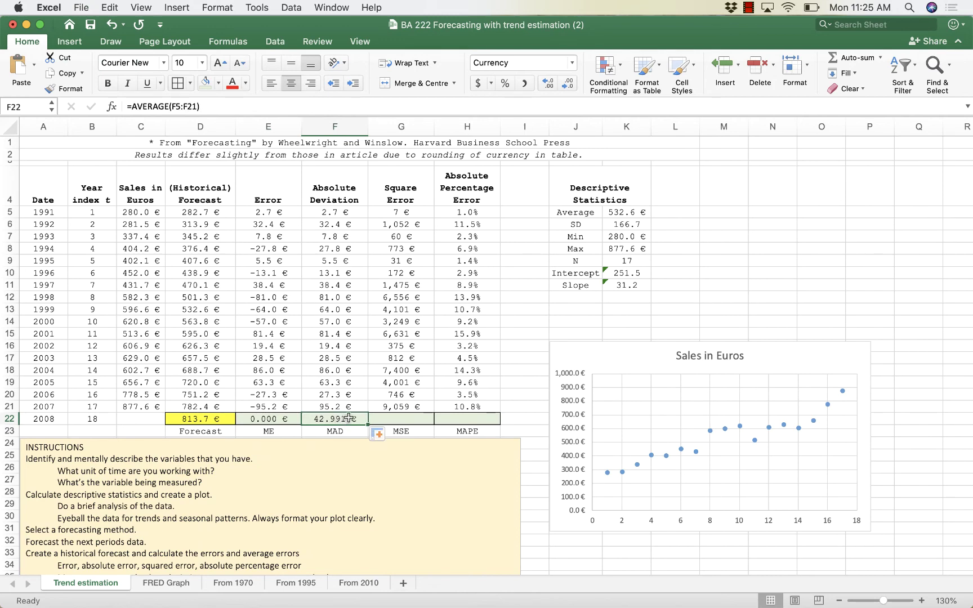
pyautogui.doubleClick(341, 420)
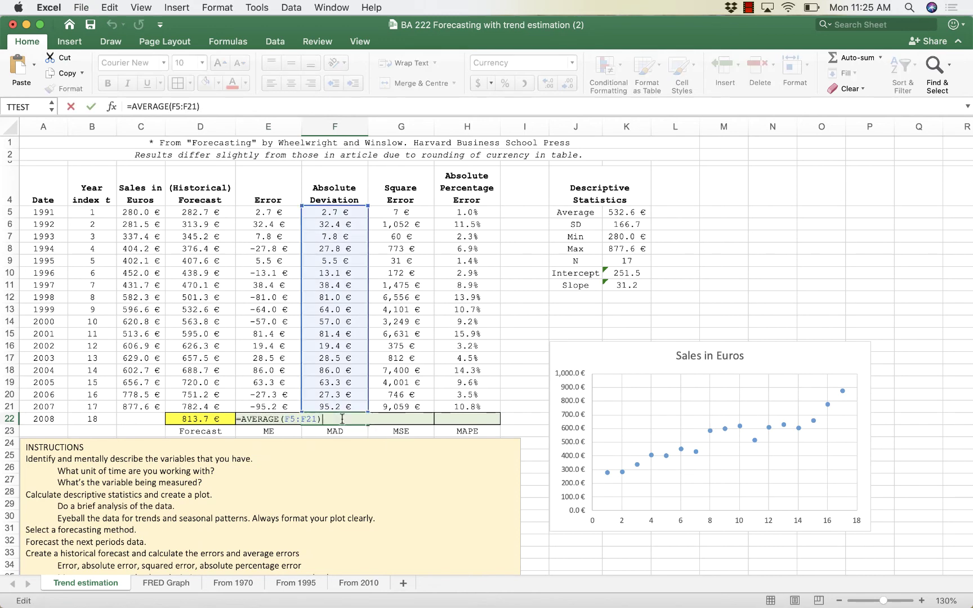
pyautogui.press('Return')
pyautogui.click(341, 418)
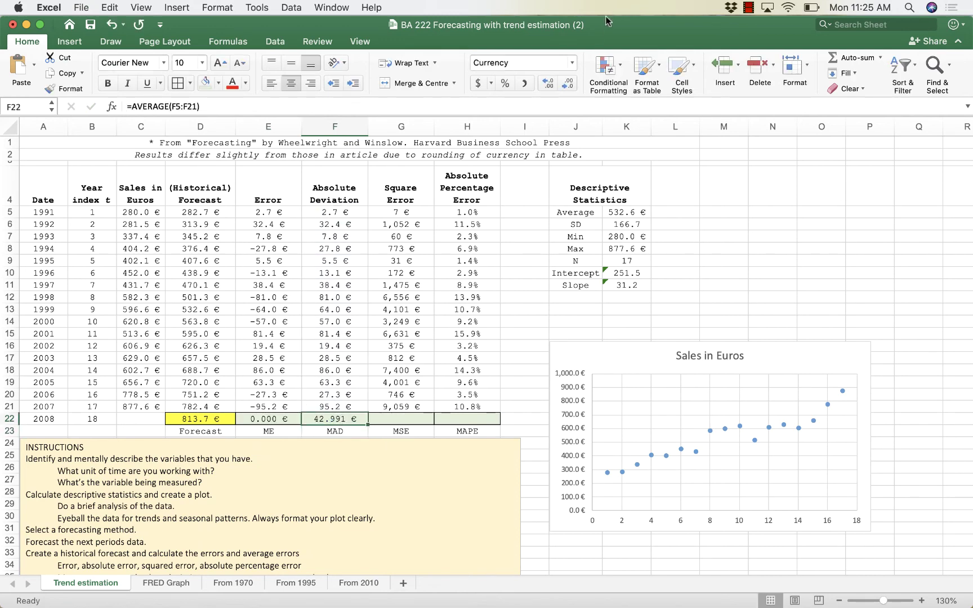
pyautogui.click(569, 84)
pyautogui.click(570, 84)
# - Fill the average formula into G22:H22 and format H22 as a one-decimal percentage, 7.7%
pyautogui.moveTo(366, 424); pyautogui.dragTo(474, 422)
pyautogui.click(477, 418)
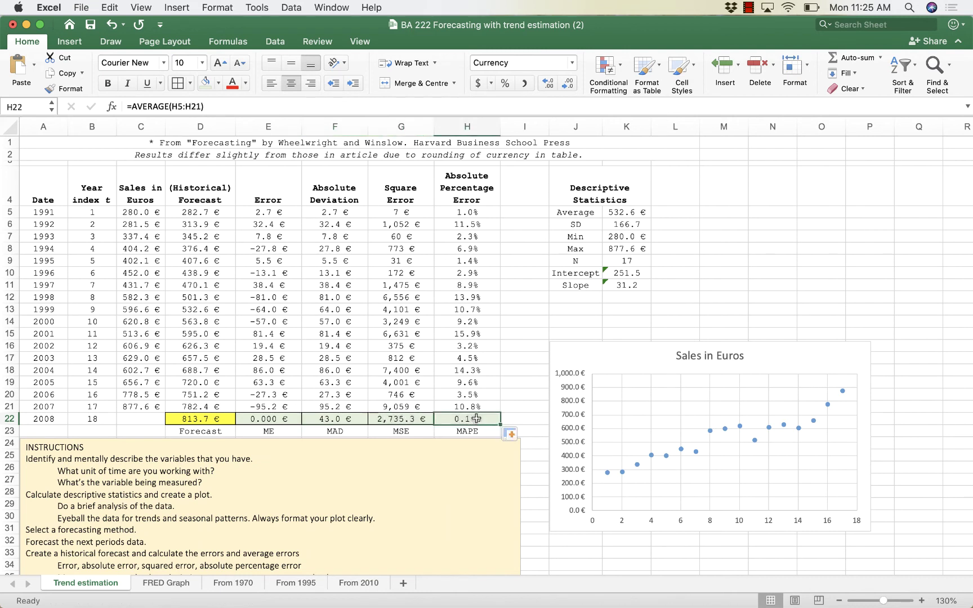
pyautogui.click(506, 82)
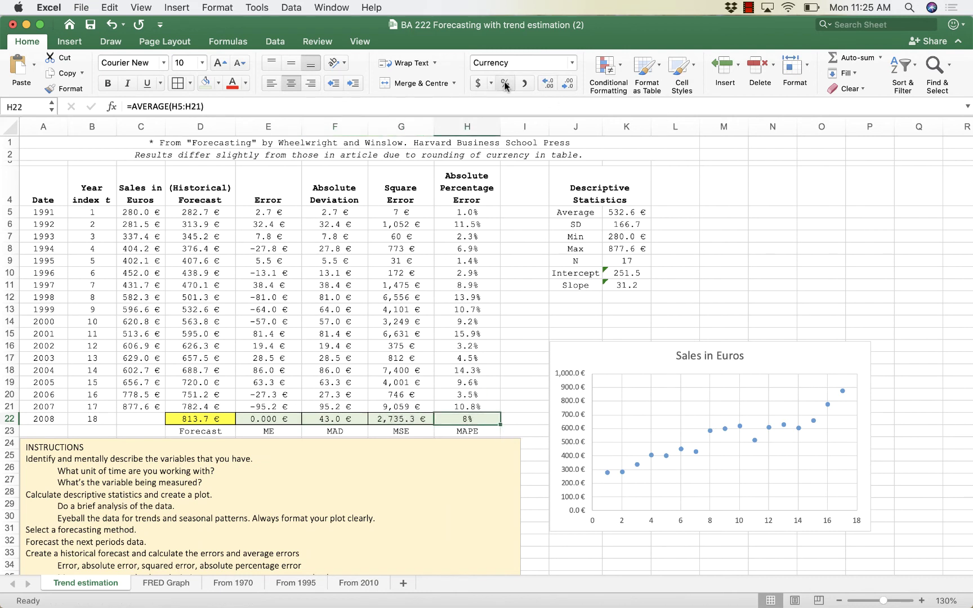
pyautogui.click(547, 84)
pyautogui.click(547, 83)
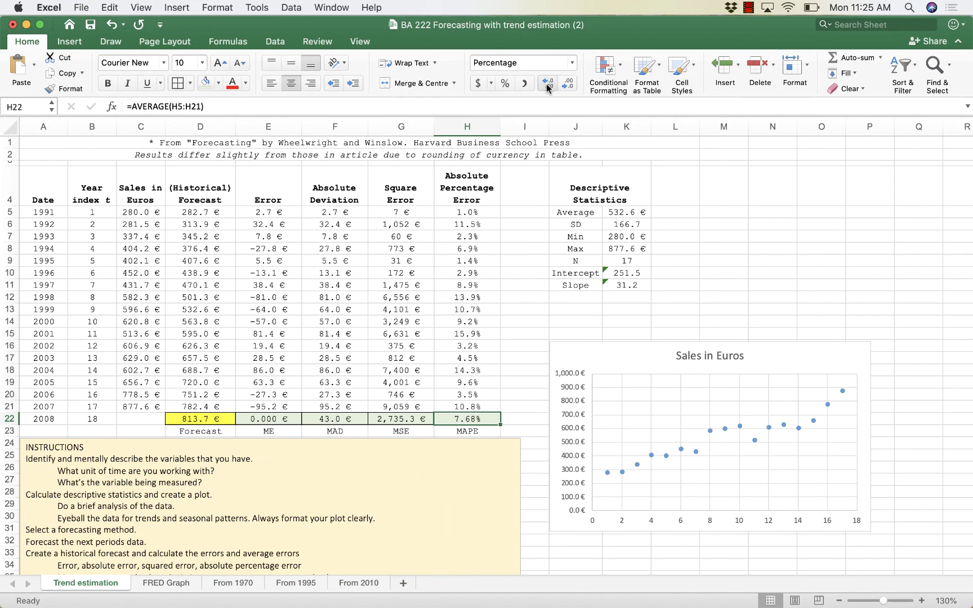
pyautogui.click(570, 85)
# - Check the average formulas in F22, H22 and E22
pyautogui.click(334, 418)
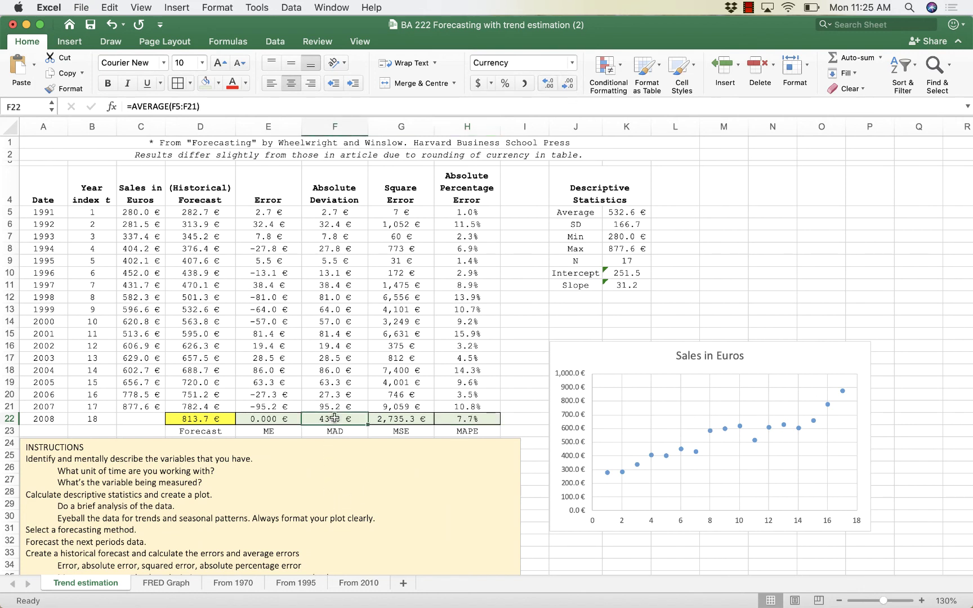
pyautogui.click(457, 420)
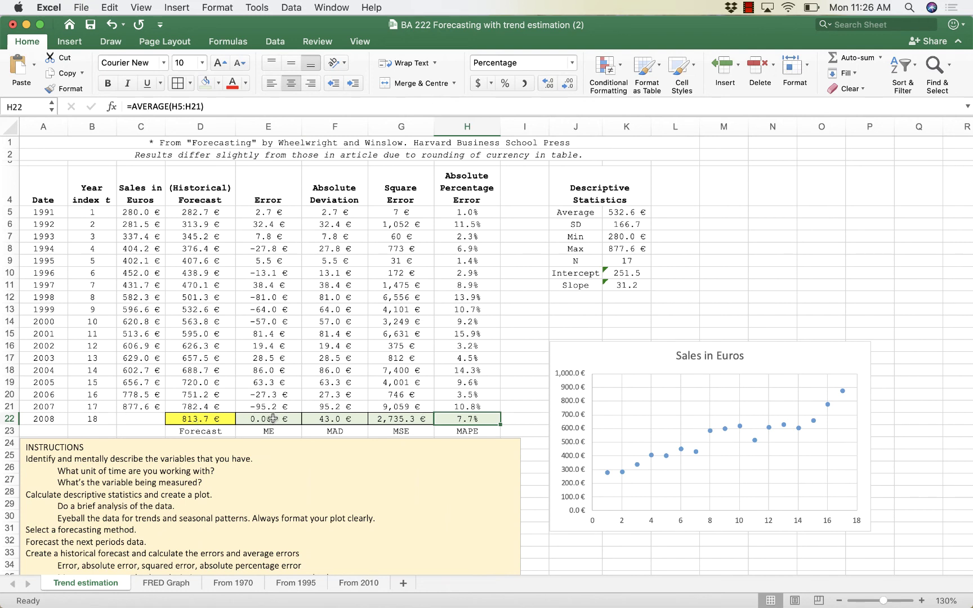
pyautogui.click(273, 418)
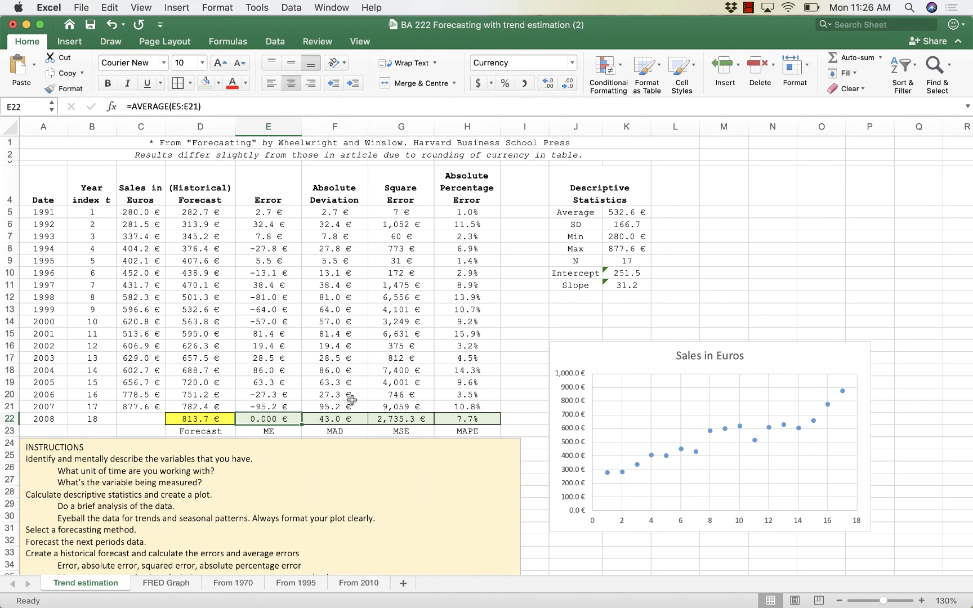
# - Select the MAD, MSE and MAPE averages in F22:H22 and fill them light blue
pyautogui.click(337, 417)
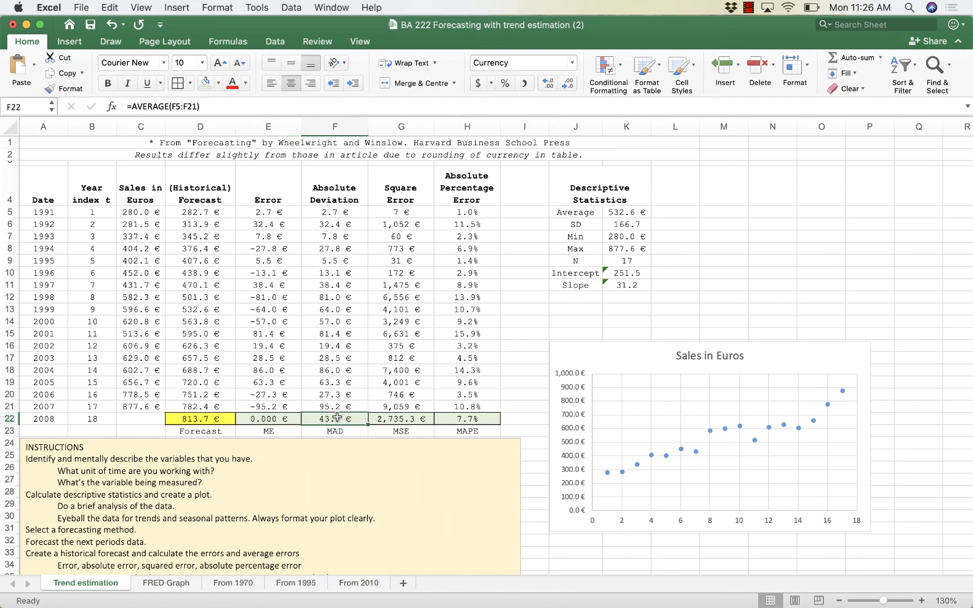
pyautogui.moveTo(337, 418); pyautogui.dragTo(468, 419)
pyautogui.click(219, 84)
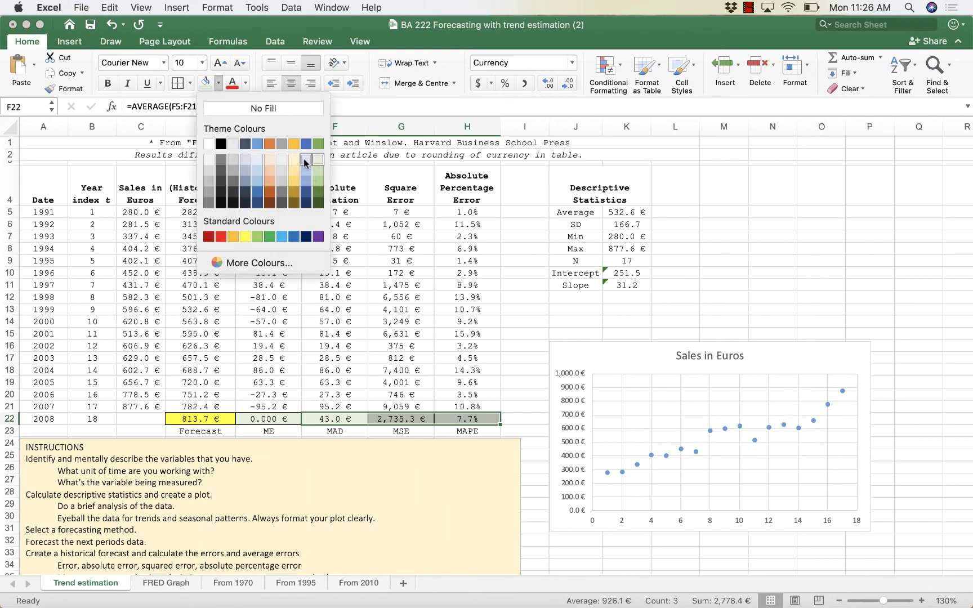
pyautogui.click(306, 160)
# - Compare the shaded F22:H22 cells with the unshaded ME average in E22
pyautogui.click(381, 334)
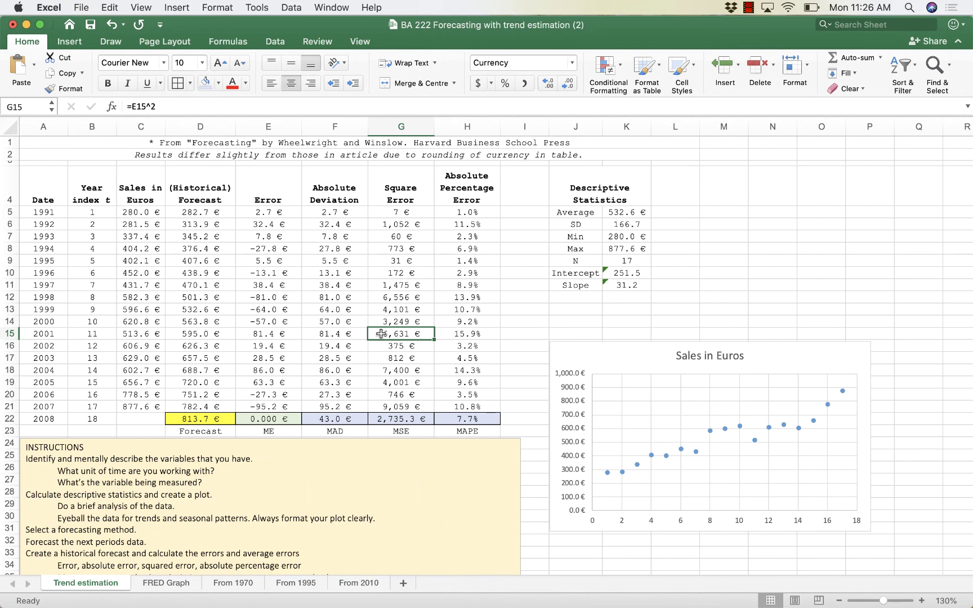
pyautogui.click(265, 420)
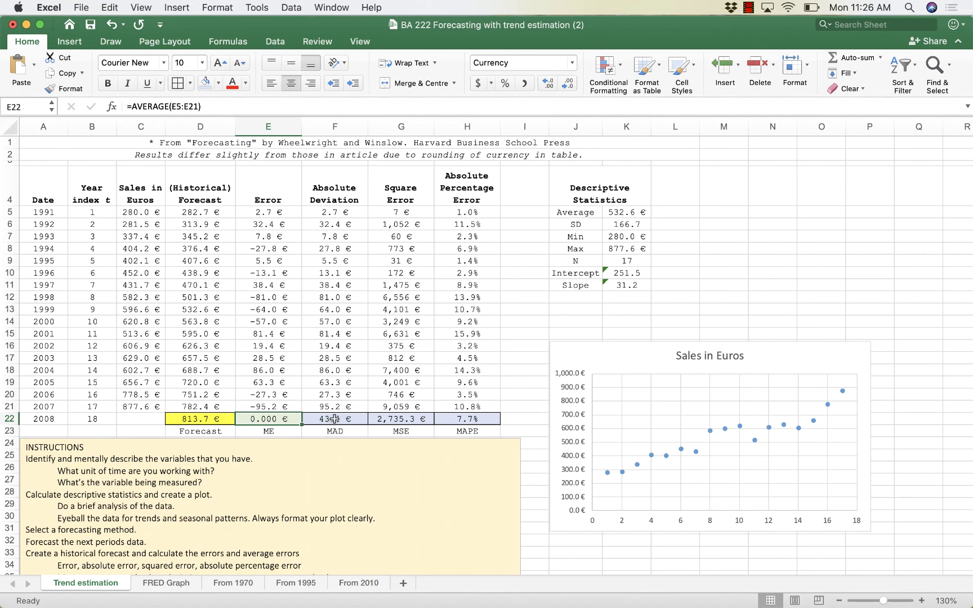
pyautogui.moveTo(338, 418); pyautogui.dragTo(438, 415)
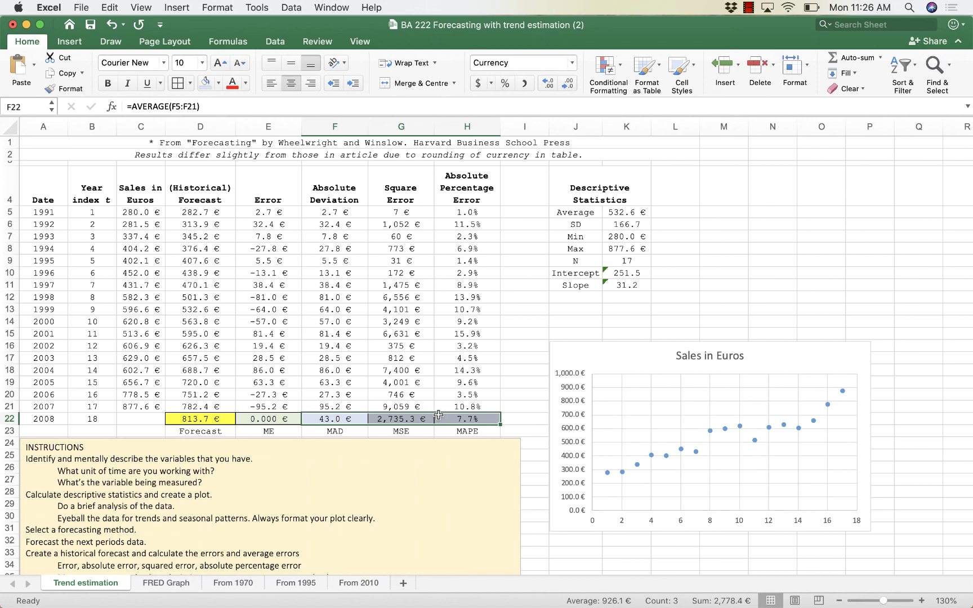
pyautogui.click(259, 419)
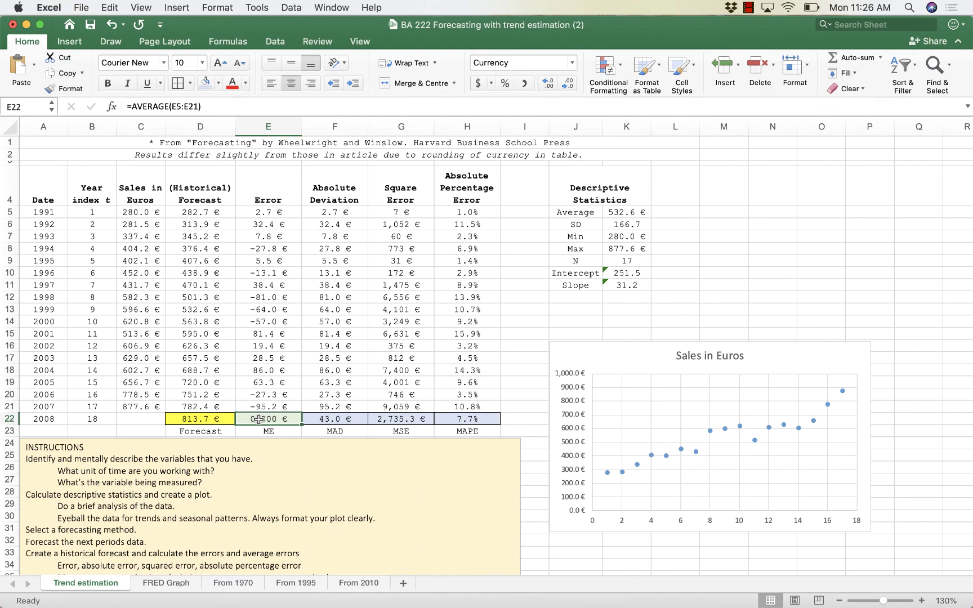
pyautogui.scroll(-3, 242, 401)
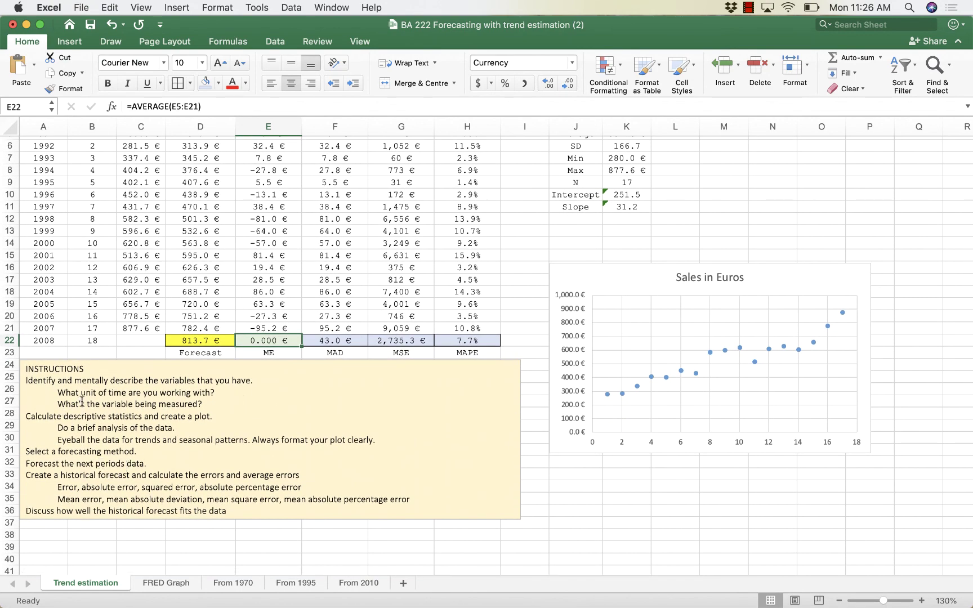
pyautogui.scroll(2, 82, 401)
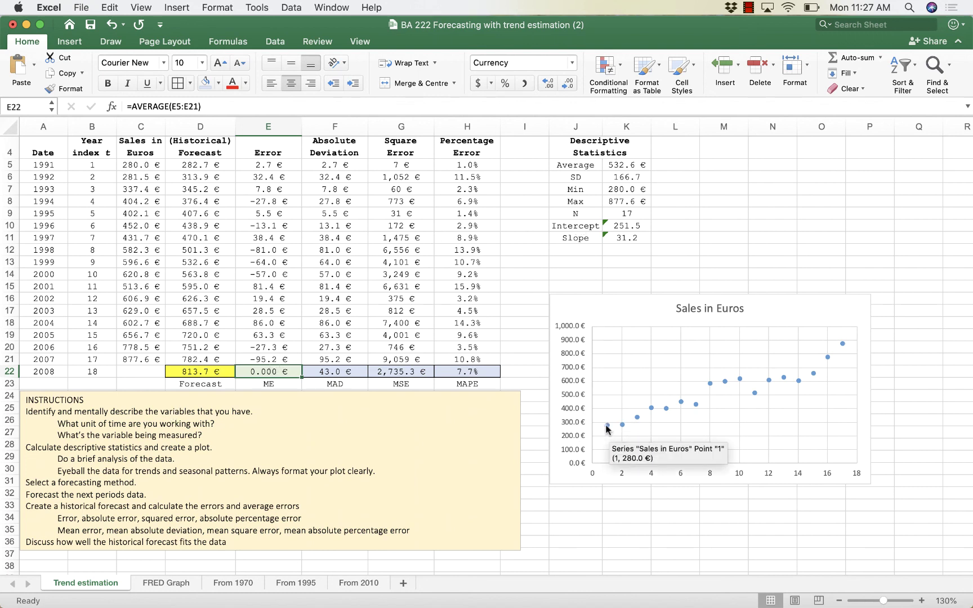
pyautogui.moveTo(639, 417)
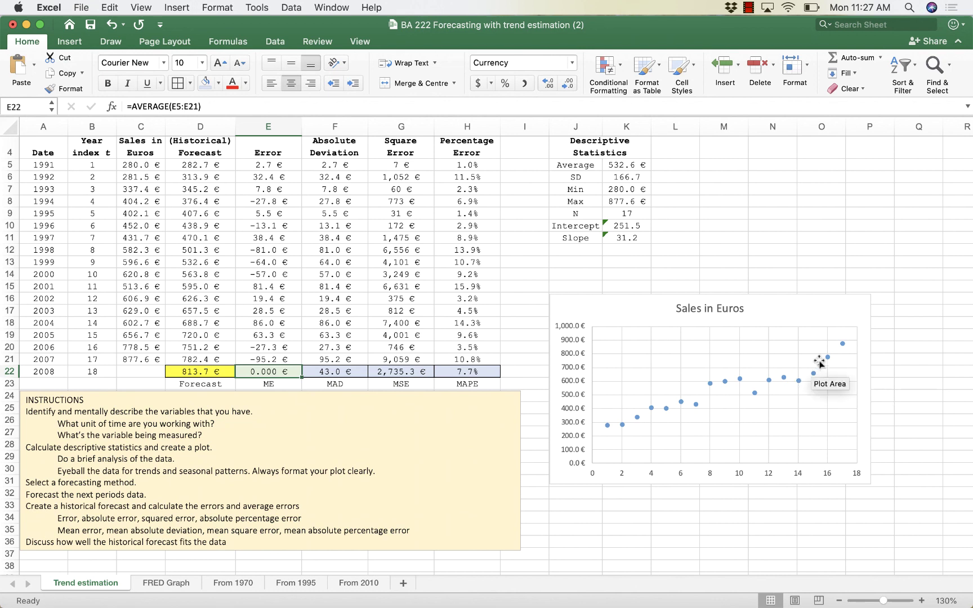
pyautogui.moveTo(848, 350)
pyautogui.moveTo(623, 432)
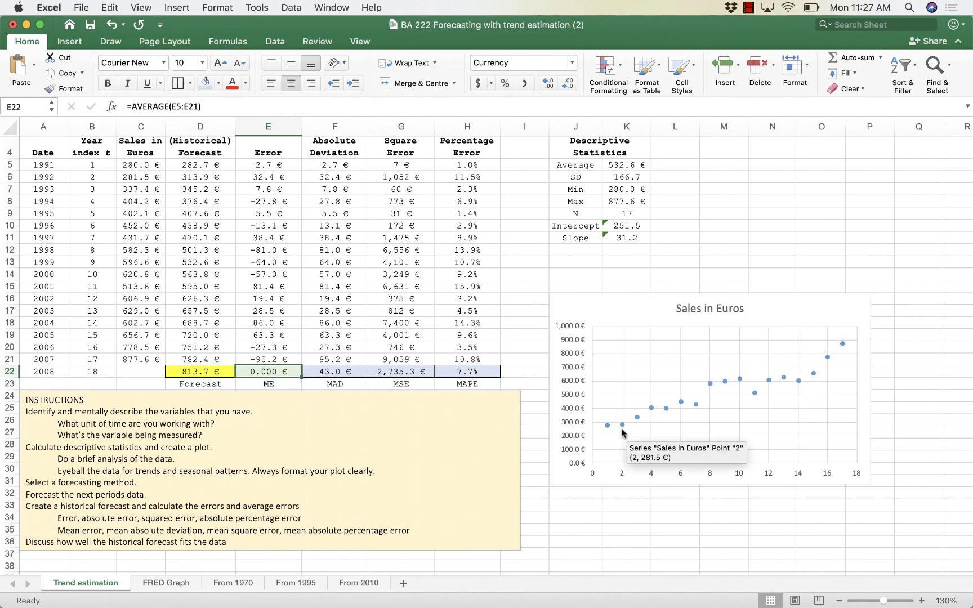
pyautogui.click(200, 370)
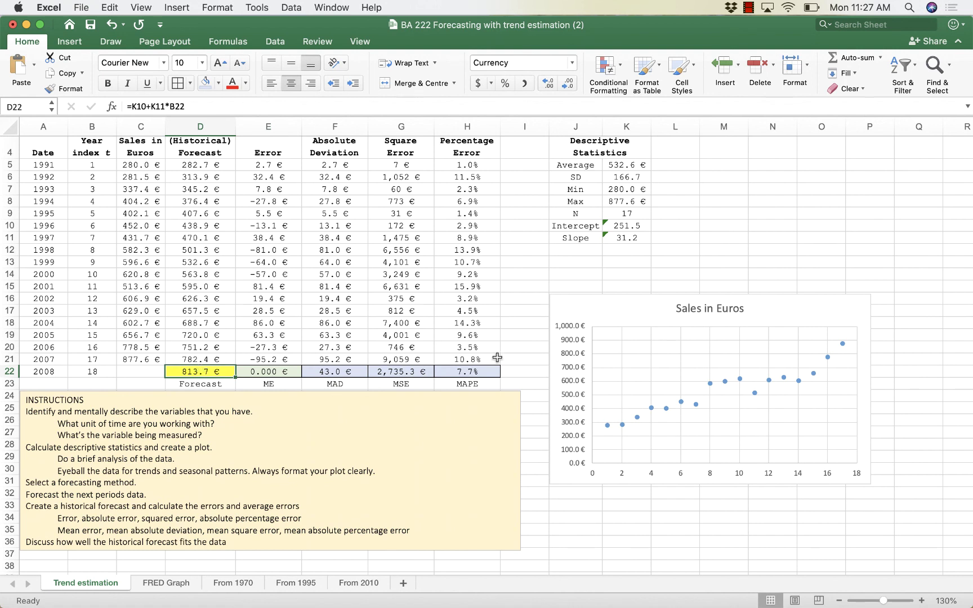
pyautogui.moveTo(580, 225); pyautogui.dragTo(620, 240)
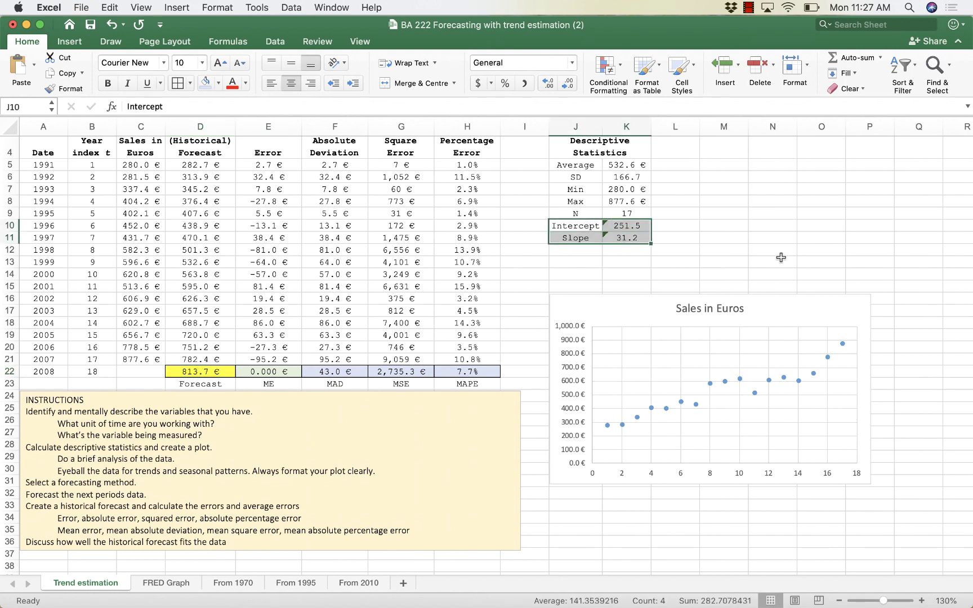
pyautogui.click(190, 373)
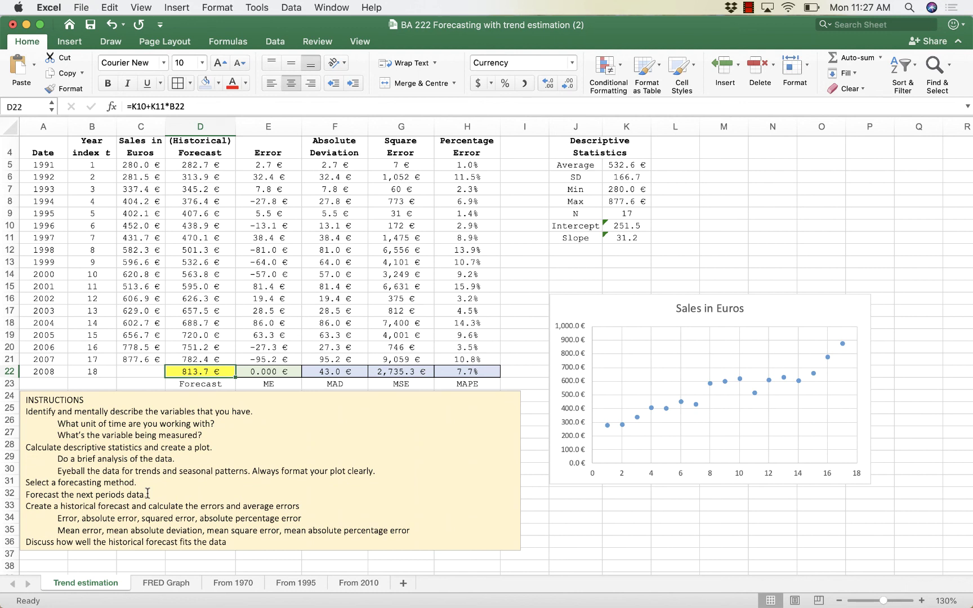
pyautogui.click(271, 372)
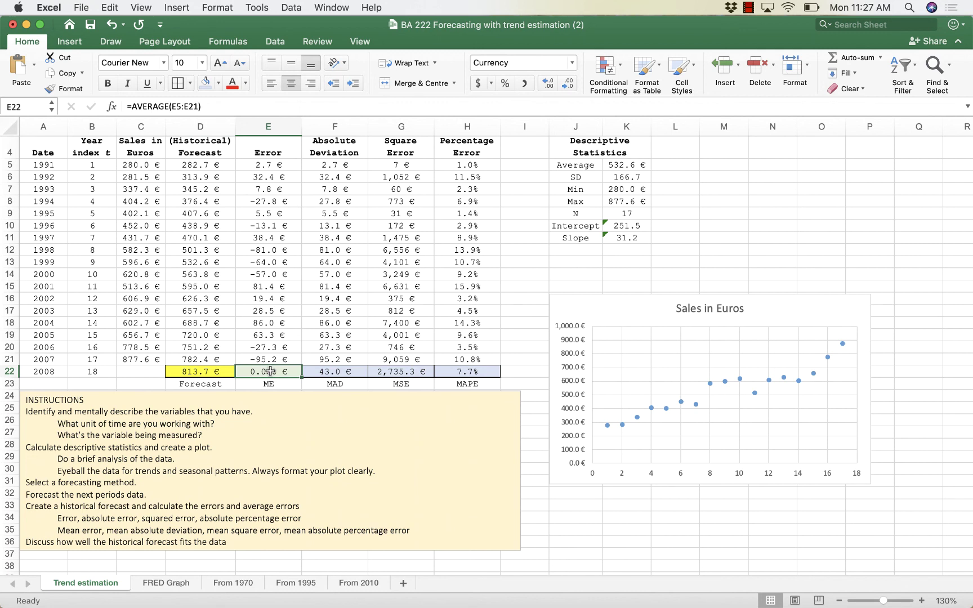
pyautogui.click(331, 374)
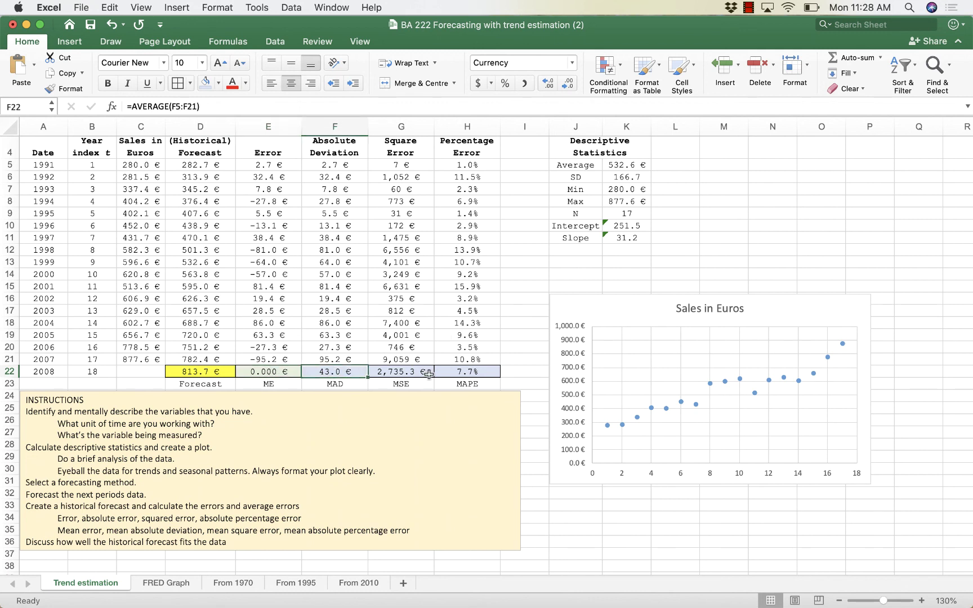
pyautogui.click(474, 372)
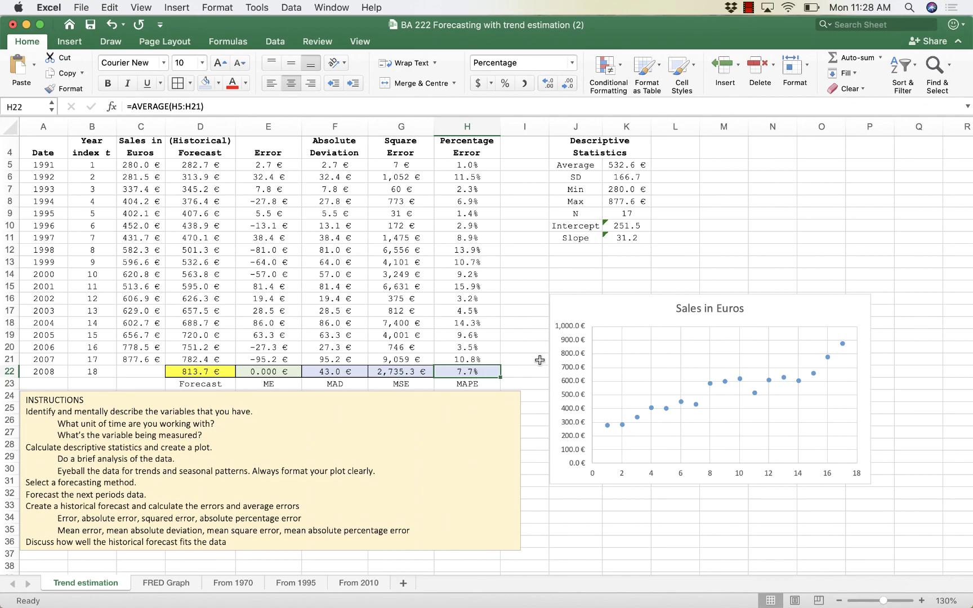
pyautogui.scroll(4, 540, 360)
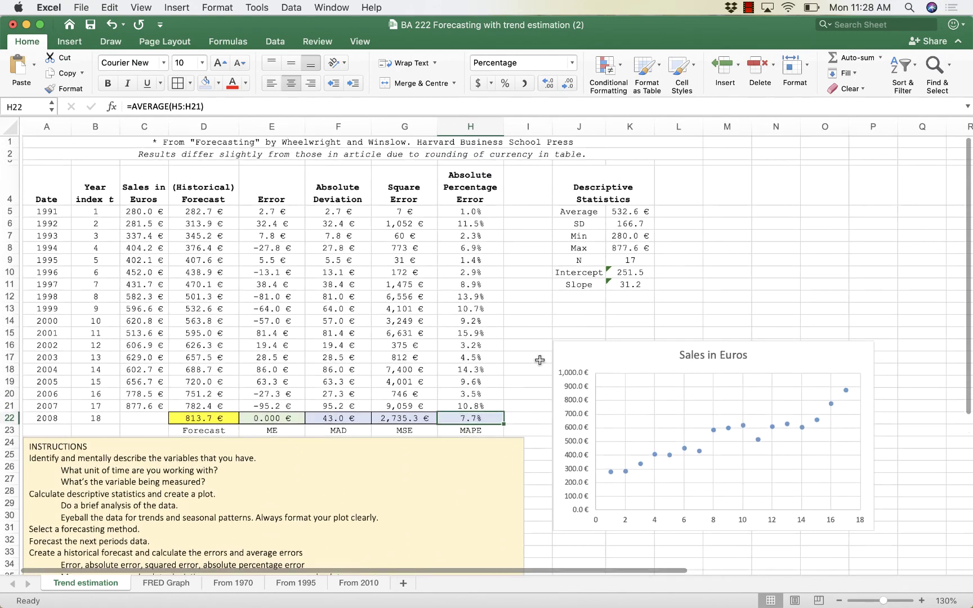